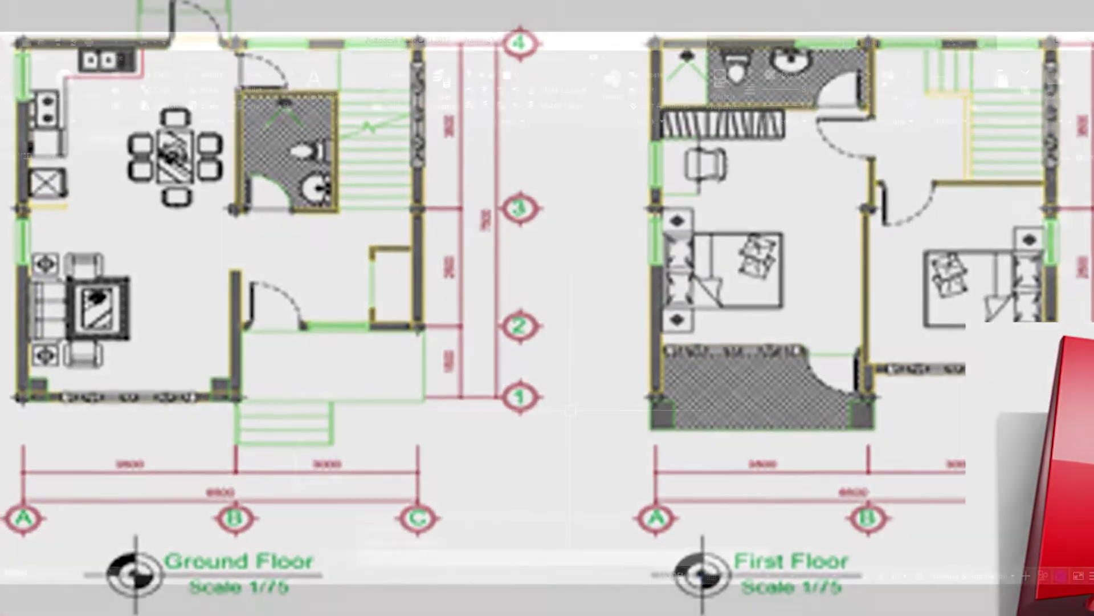
Set the drawing units to 0 length precision with Millimeters insertion scale
{"action": "type", "text": "UN"}
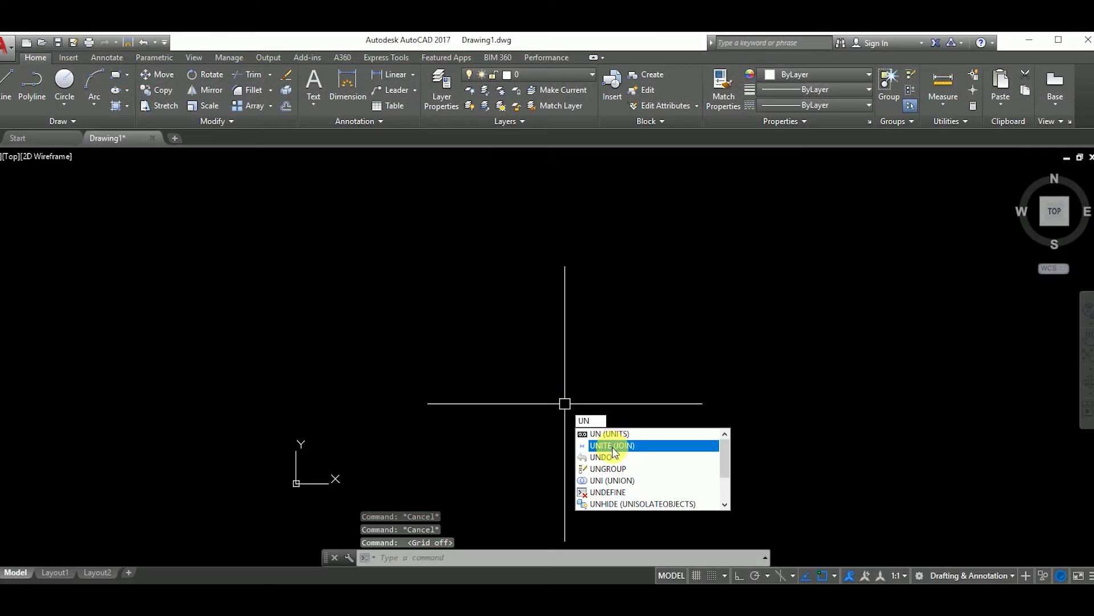
{"action": "key", "text": "Return"}
{"action": "left_click", "coordinate": [552, 194]}
{"action": "left_click", "coordinate": [552, 258]}
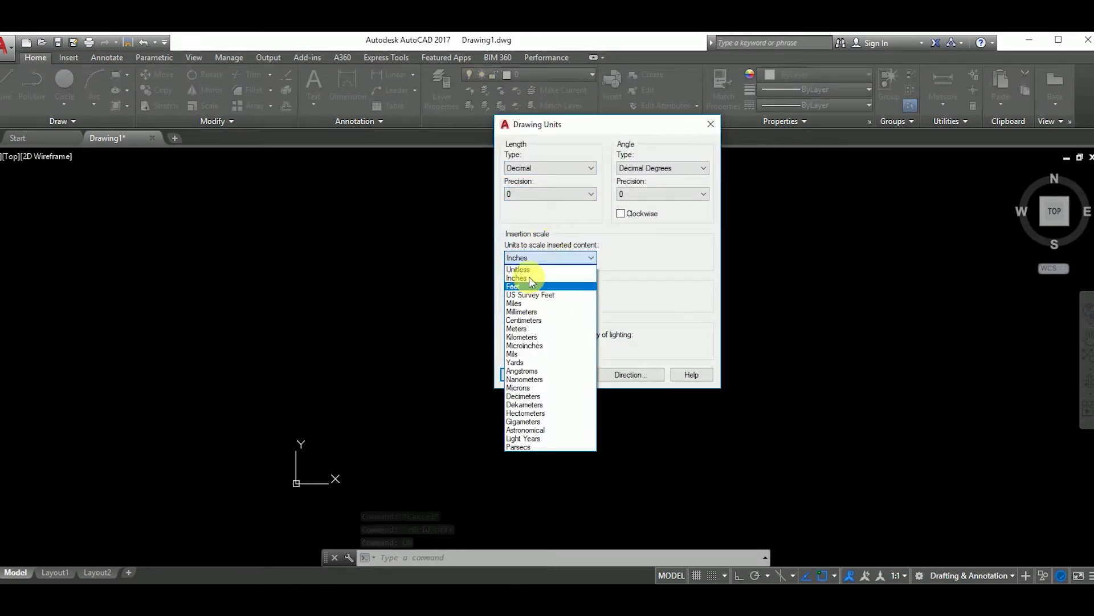
{"action": "left_click", "coordinate": [531, 314]}
{"action": "left_click", "coordinate": [519, 374]}
Open the Layer Properties Manager, which lists only layer 0
{"action": "middle_click_drag", "start_coordinate": [457, 439], "coordinate": [565, 338]}
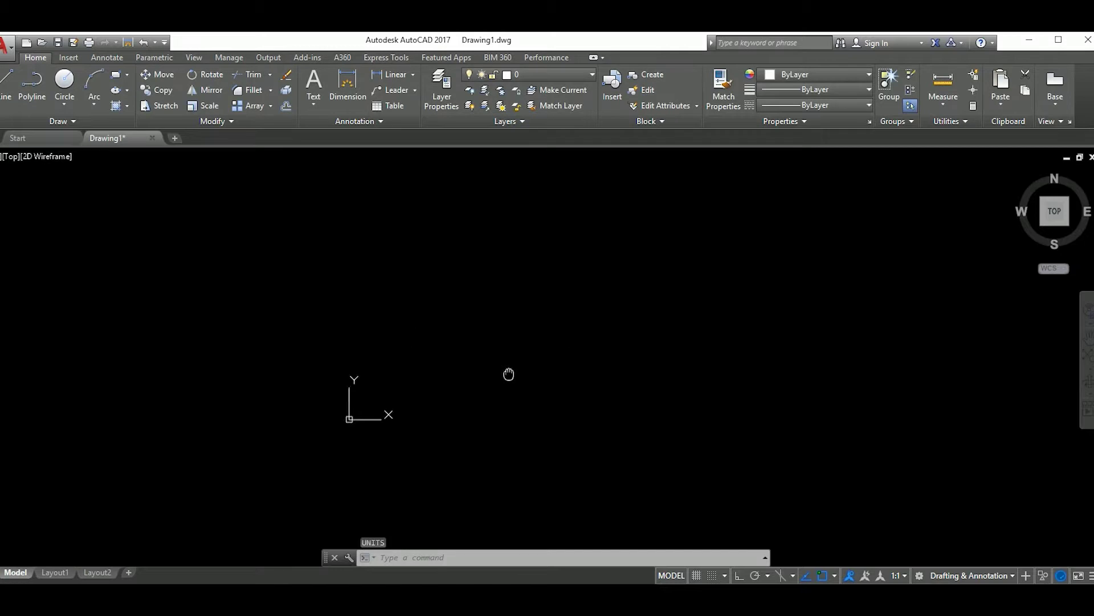
{"action": "type", "text": "rec"}
{"action": "key", "text": "Return"}
{"action": "key", "text": "Escape"}
{"action": "key", "text": "Escape"}
{"action": "type", "text": "La"}
{"action": "key", "text": "Return"}
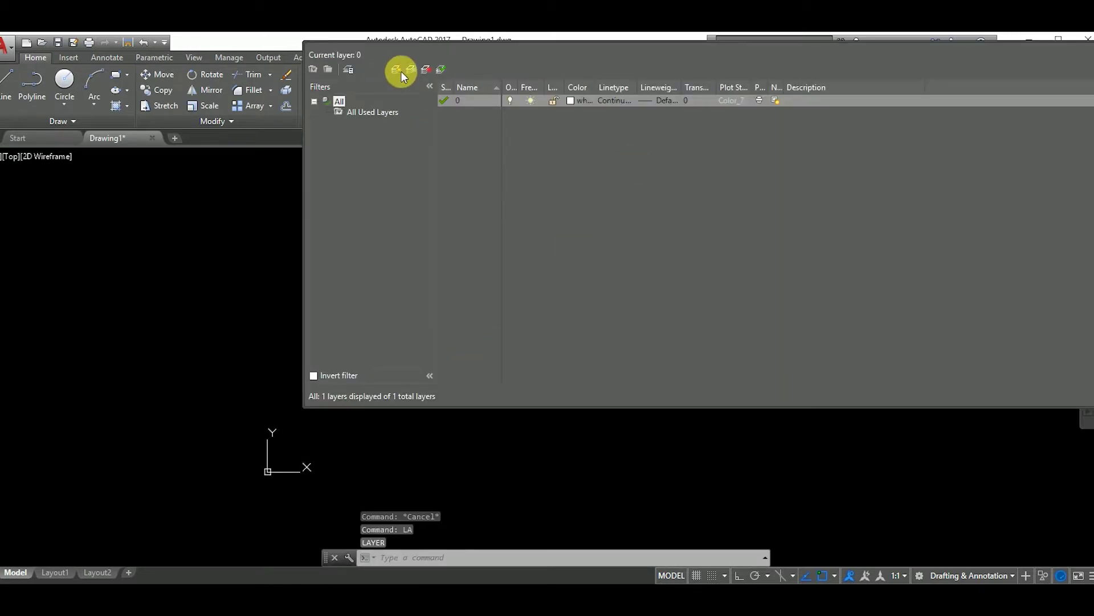
Add a Column layer with a 0.30 mm lineweight
{"action": "left_click", "coordinate": [397, 69]}
{"action": "type", "text": "olumn"}
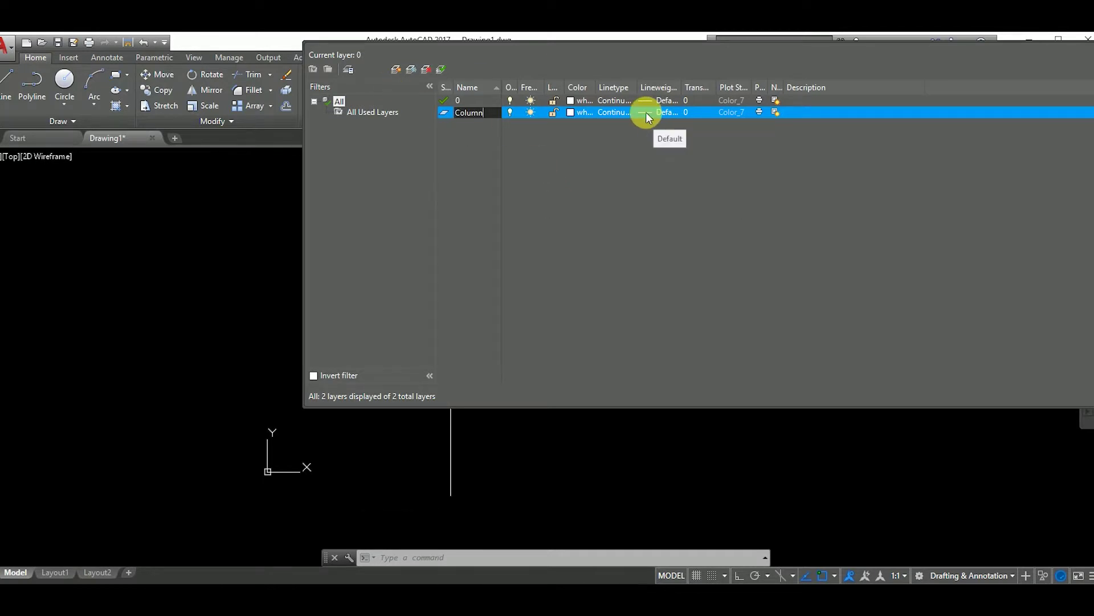
{"action": "left_click", "coordinate": [645, 112]}
{"action": "left_click", "coordinate": [570, 277]}
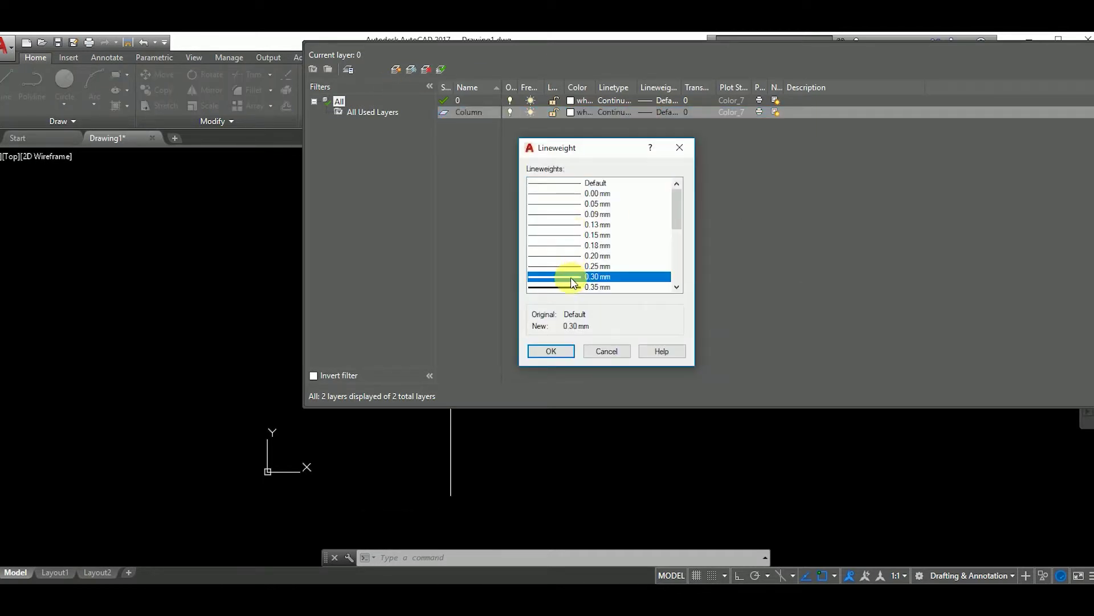
{"action": "left_click", "coordinate": [552, 351]}
Add the Door layer and give the Wall layer a 0.00 mm lineweight
{"action": "left_click", "coordinate": [396, 69]}
{"action": "type", "text": "Wall"}
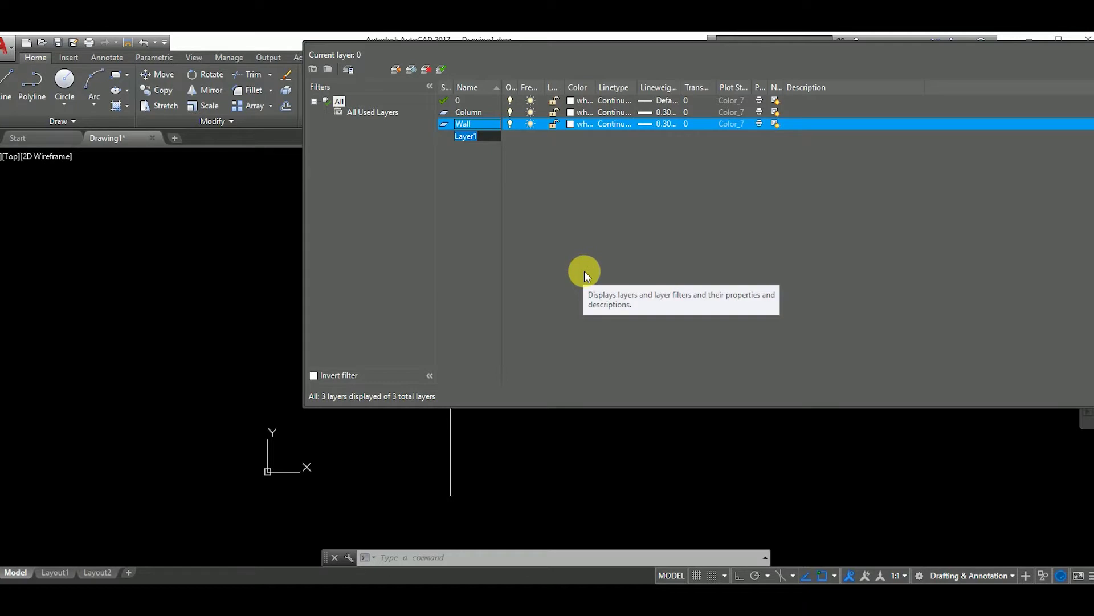
{"action": "type", "text": "Door"}
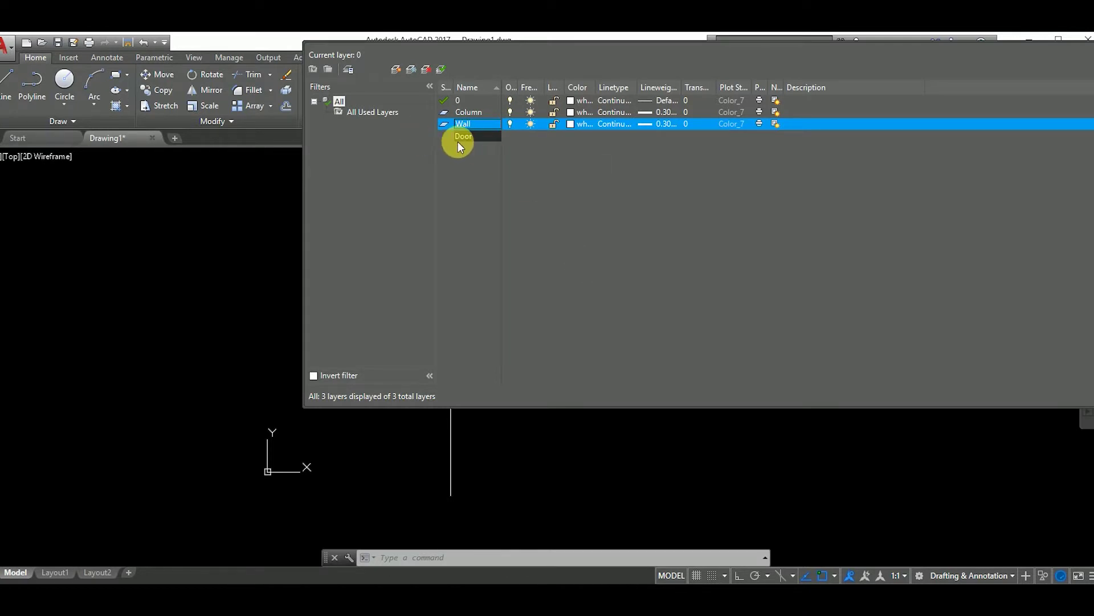
{"action": "key", "text": "Return"}
{"action": "left_click", "coordinate": [647, 136]}
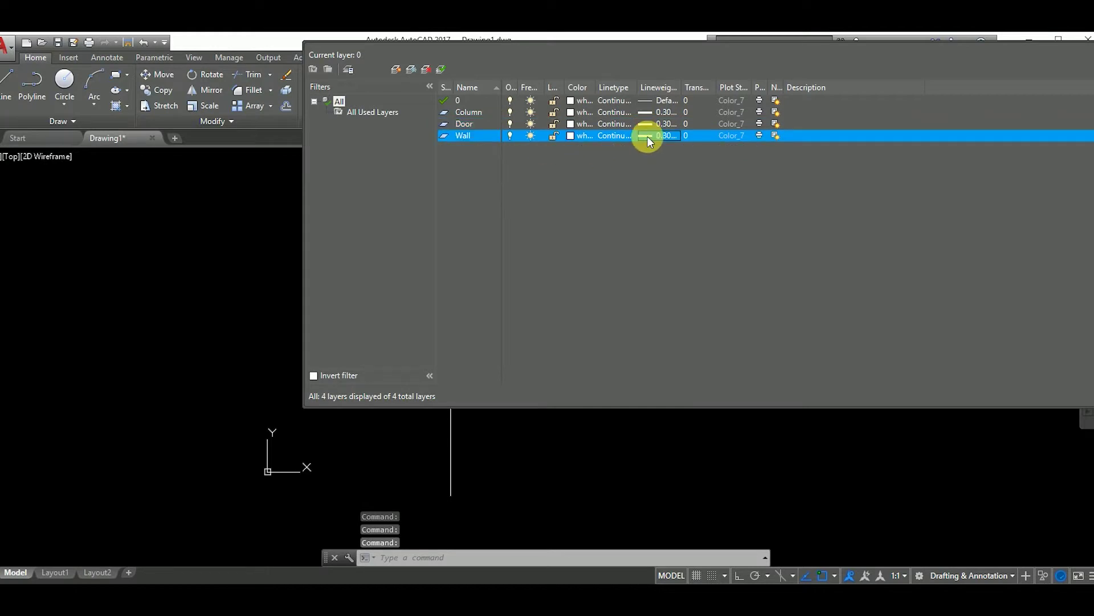
{"action": "left_click", "coordinate": [583, 195]}
{"action": "left_click", "coordinate": [551, 350]}
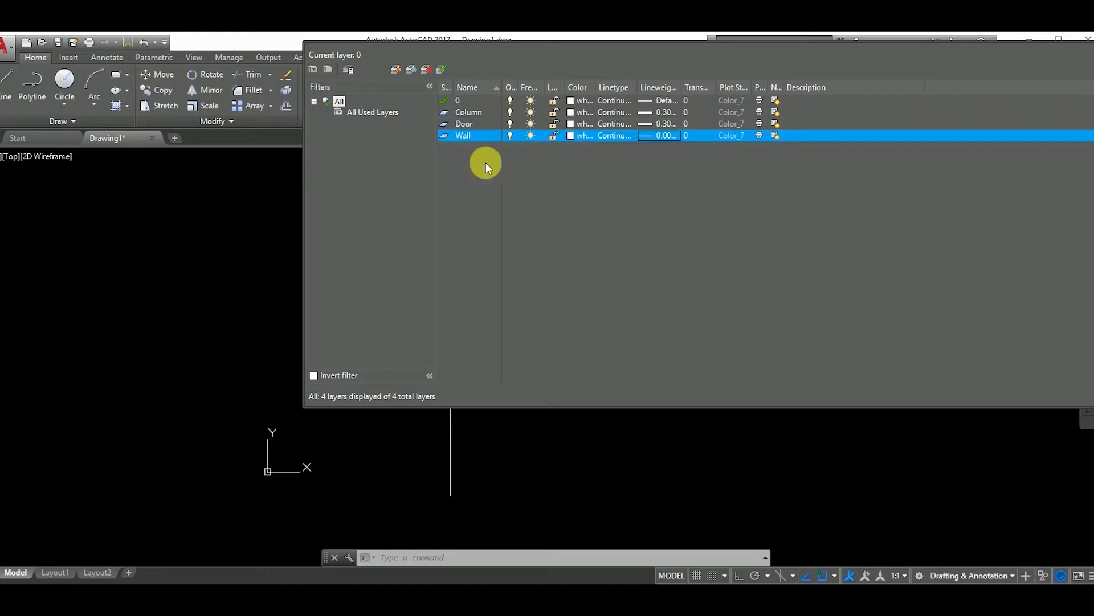
Add the Symbol and Hatch layers
{"action": "left_click", "coordinate": [397, 71]}
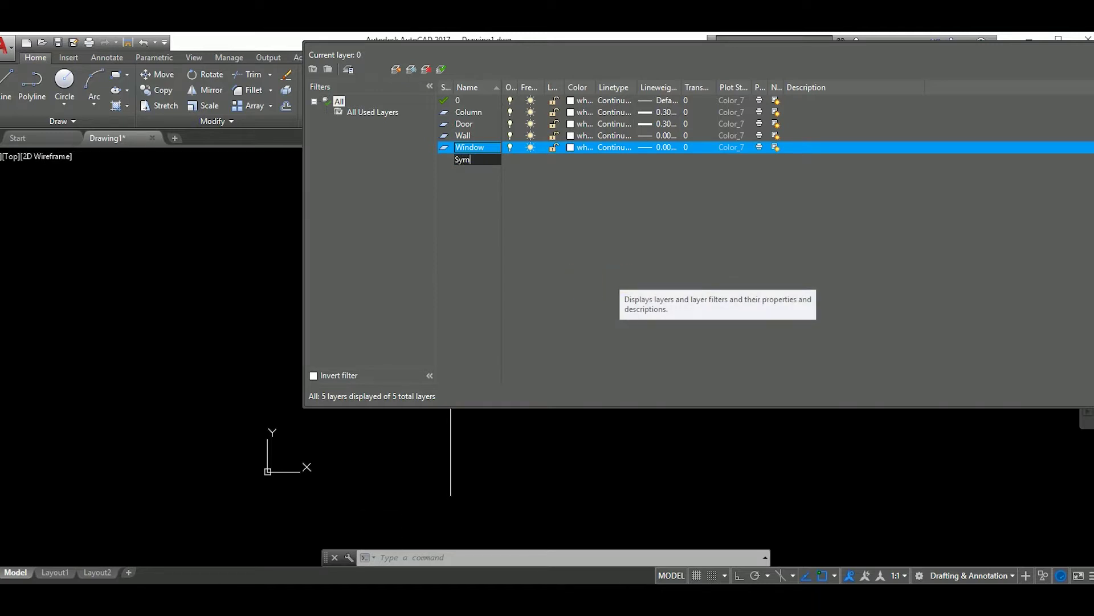
{"action": "type", "text": "Symbol"}
{"action": "key", "text": "Return"}
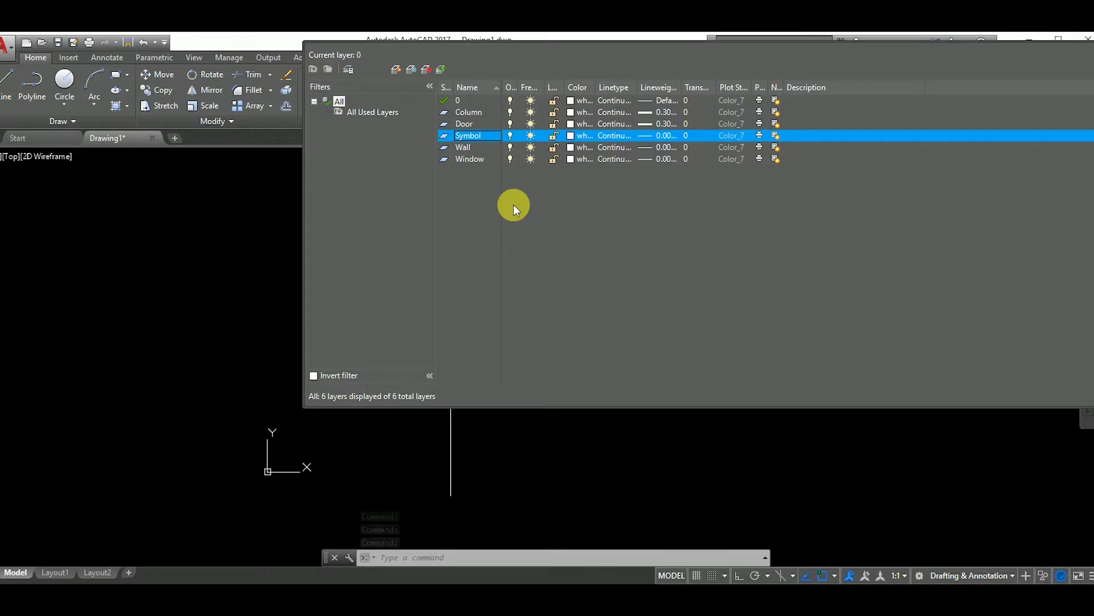
{"action": "left_click", "coordinate": [391, 73]}
{"action": "type", "text": "Hatch"}
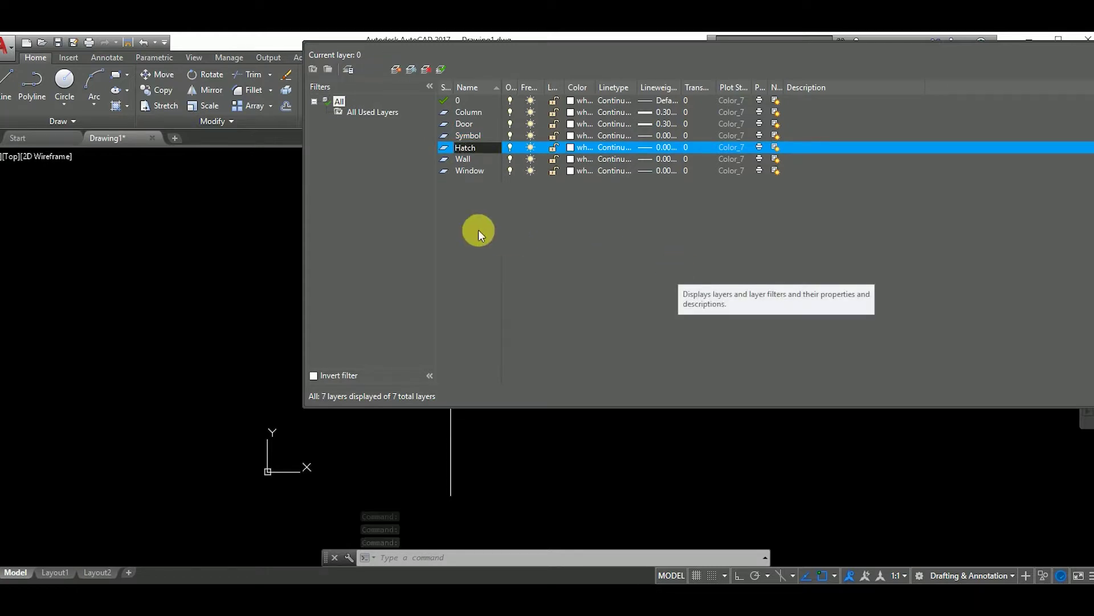
{"action": "key", "text": "Return"}
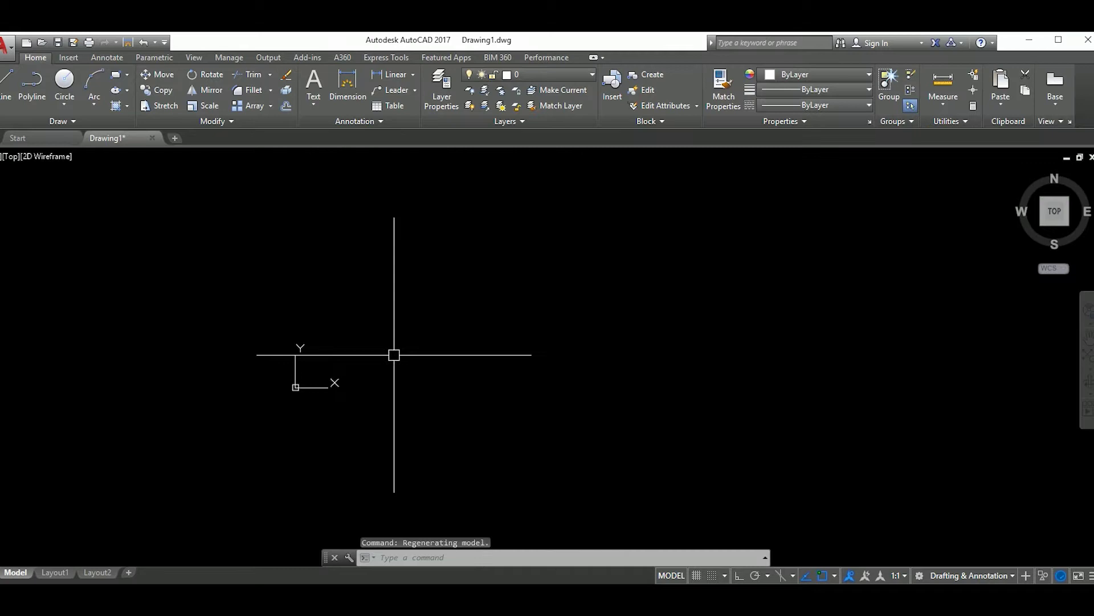
Make Column the current layer
{"action": "scroll", "coordinate": [325, 342], "scroll_direction": "up", "scroll_amount": 2}
{"action": "type", "text": "rec"}
{"action": "key", "text": "Return"}
{"action": "left_click", "coordinate": [309, 350]}
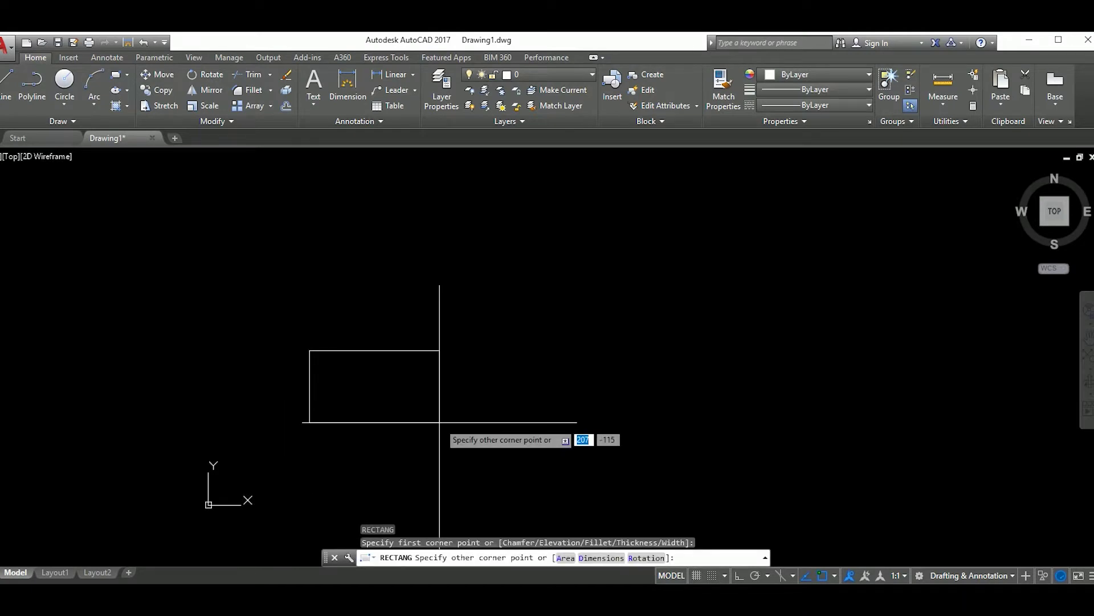
{"action": "key", "text": "Escape"}
{"action": "left_click", "coordinate": [540, 75]}
{"action": "left_click", "coordinate": [531, 105]}
Draw the 200 by 200 column square
{"action": "key", "text": "Return"}
{"action": "left_click", "coordinate": [312, 317]}
{"action": "type", "text": "2"}
{"action": "key", "text": "Tab"}
{"action": "key", "text": "Return"}
{"action": "scroll", "coordinate": [597, 320], "scroll_direction": "down", "scroll_amount": 2}
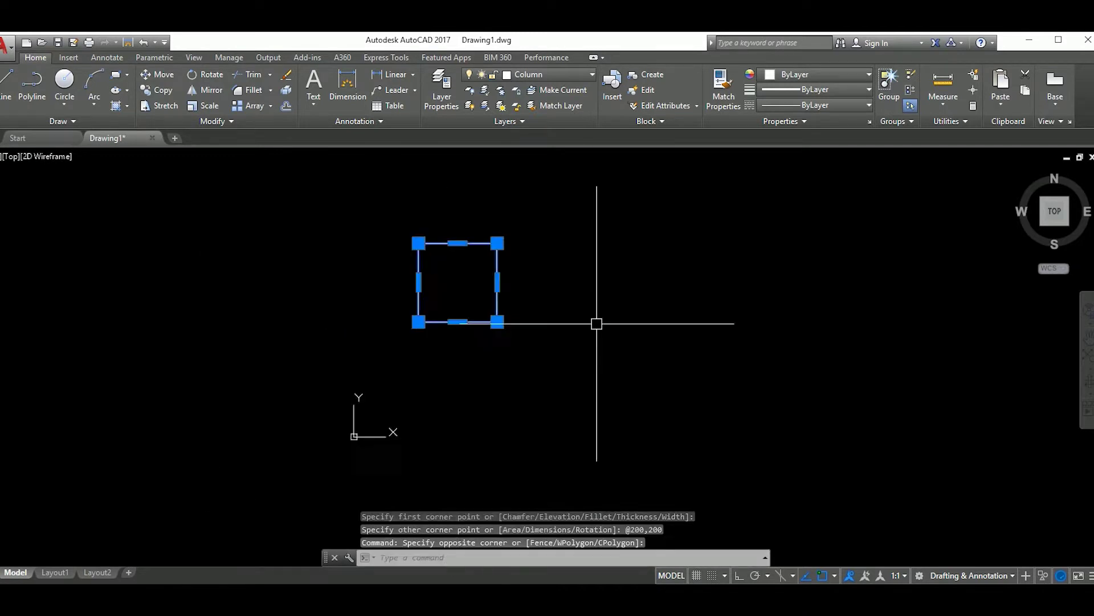
{"action": "key", "text": "Escape"}
Offset the column square 100 outward as a construction square
{"action": "scroll", "coordinate": [582, 364], "scroll_direction": "down", "scroll_amount": 2}
{"action": "type", "text": "l"}
{"action": "key", "text": "Return"}
{"action": "left_click", "coordinate": [525, 361]}
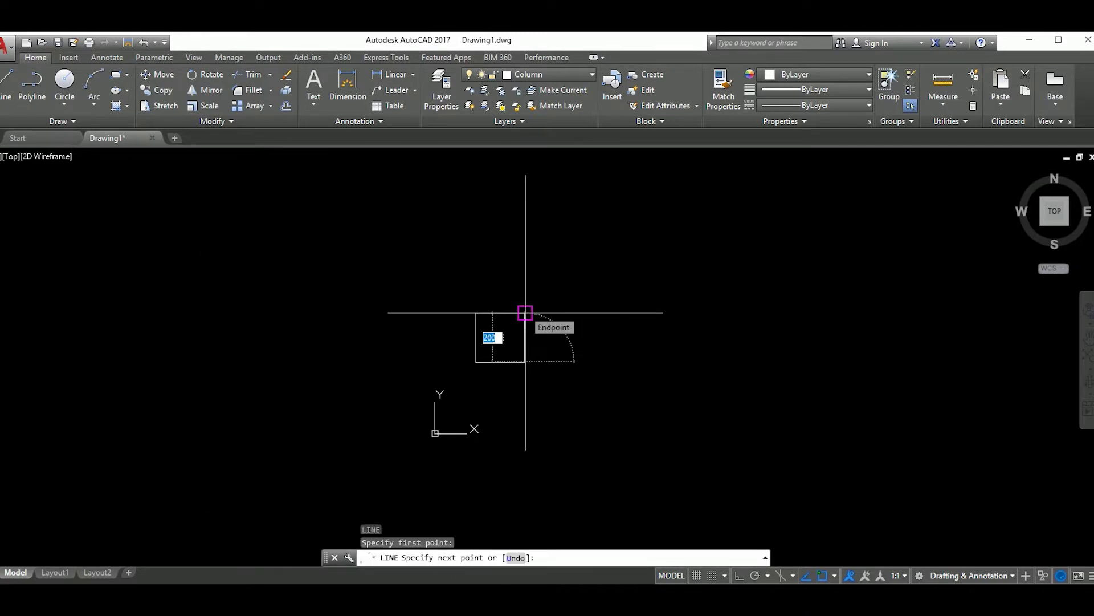
{"action": "key", "text": "Escape"}
{"action": "type", "text": "o"}
{"action": "key", "text": "Return"}
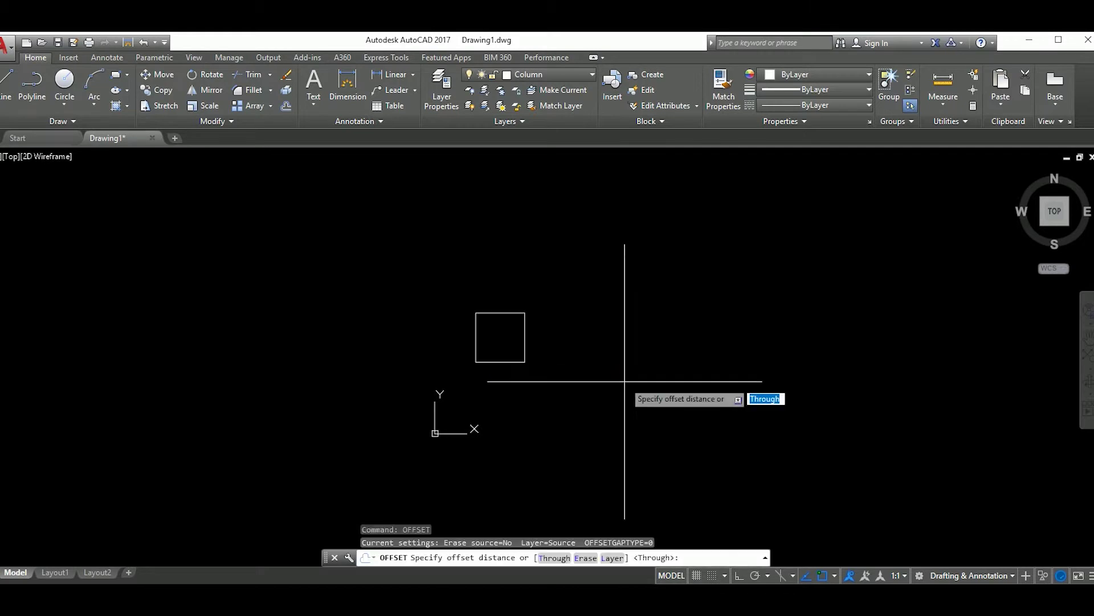
{"action": "type", "text": "100"}
{"action": "key", "text": "Return"}
{"action": "left_click", "coordinate": [525, 360]}
{"action": "left_click", "coordinate": [612, 379]}
{"action": "key", "text": "Escape"}
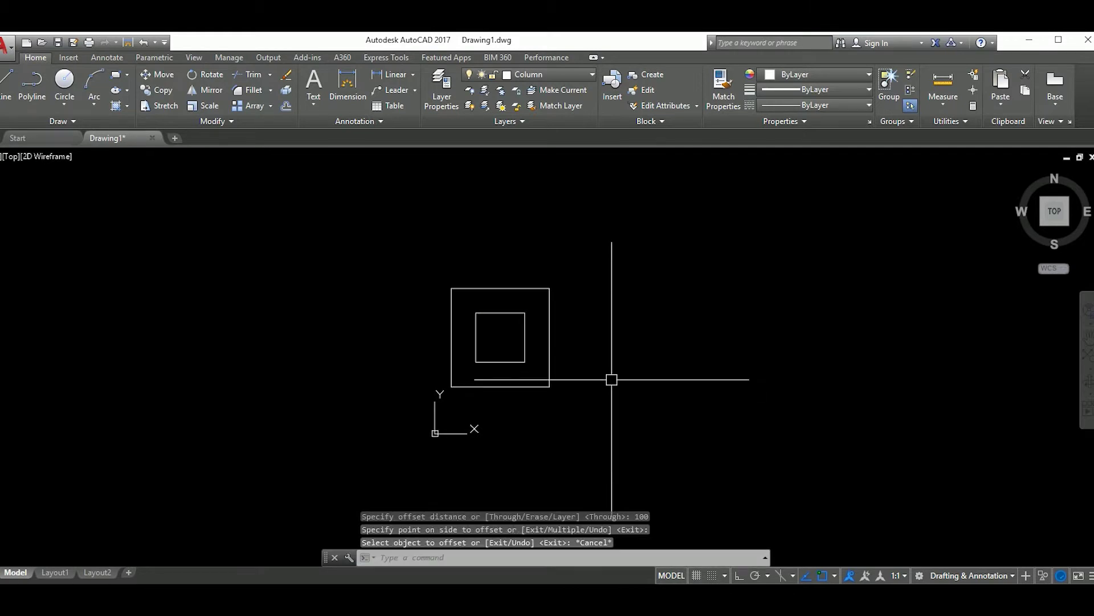
Draw tick lines joining the inner and outer squares' side midpoints
{"action": "type", "text": "l"}
{"action": "key", "text": "Return"}
{"action": "left_click", "coordinate": [525, 337]}
{"action": "left_click", "coordinate": [549, 337]}
{"action": "key", "text": "Return"}
{"action": "key", "text": "Return"}
{"action": "left_click", "coordinate": [501, 312]}
{"action": "left_click", "coordinate": [500, 288]}
{"action": "key", "text": "Return"}
{"action": "key", "text": "Return"}
{"action": "left_click", "coordinate": [500, 362]}
{"action": "left_click", "coordinate": [500, 387]}
{"action": "key", "text": "Return"}
Erase the outer construction square, leaving the column and its ticks
{"action": "key", "text": "e"}
{"action": "key", "text": "Return"}
{"action": "left_click", "coordinate": [532, 387]}
{"action": "key", "text": "Return"}
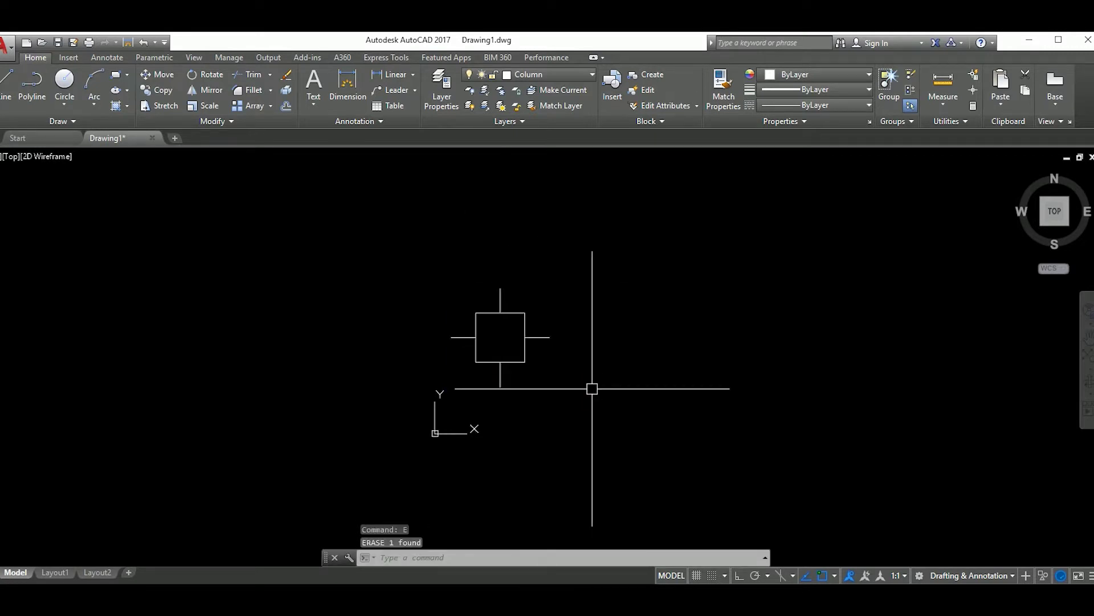
{"action": "key", "text": "Return"}
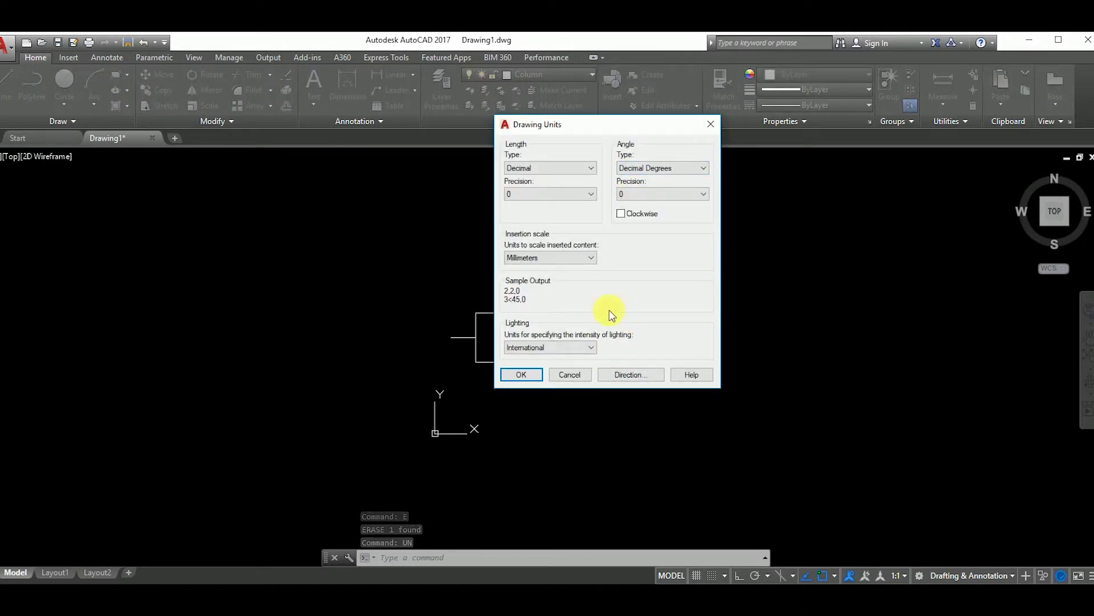
Fill the column square with AR-CONC concrete hatch
{"action": "left_click", "coordinate": [710, 129]}
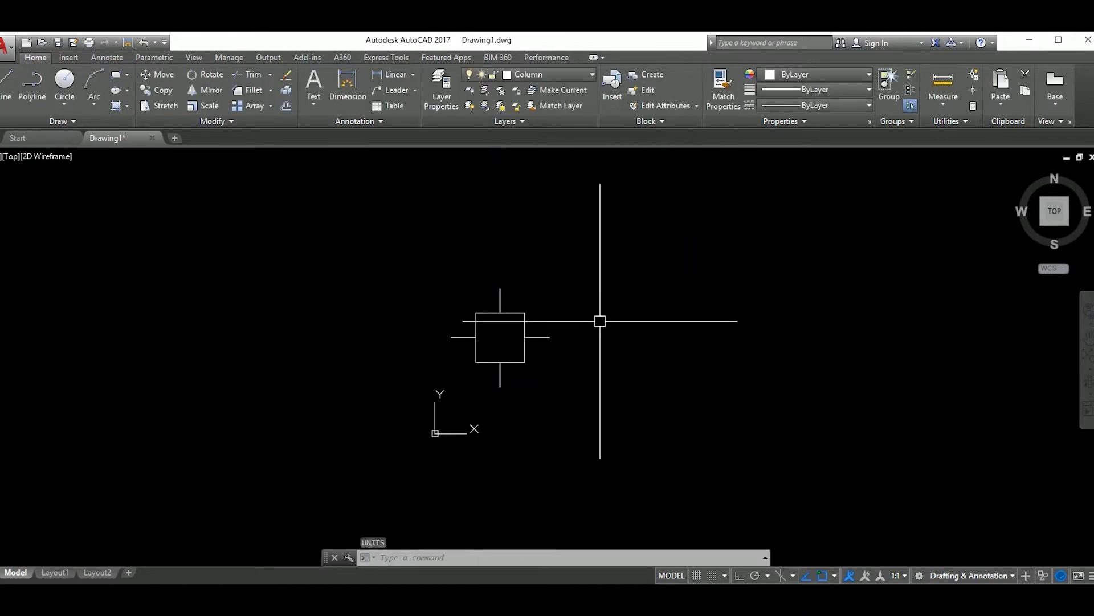
{"action": "type", "text": "h"}
{"action": "key", "text": "Return"}
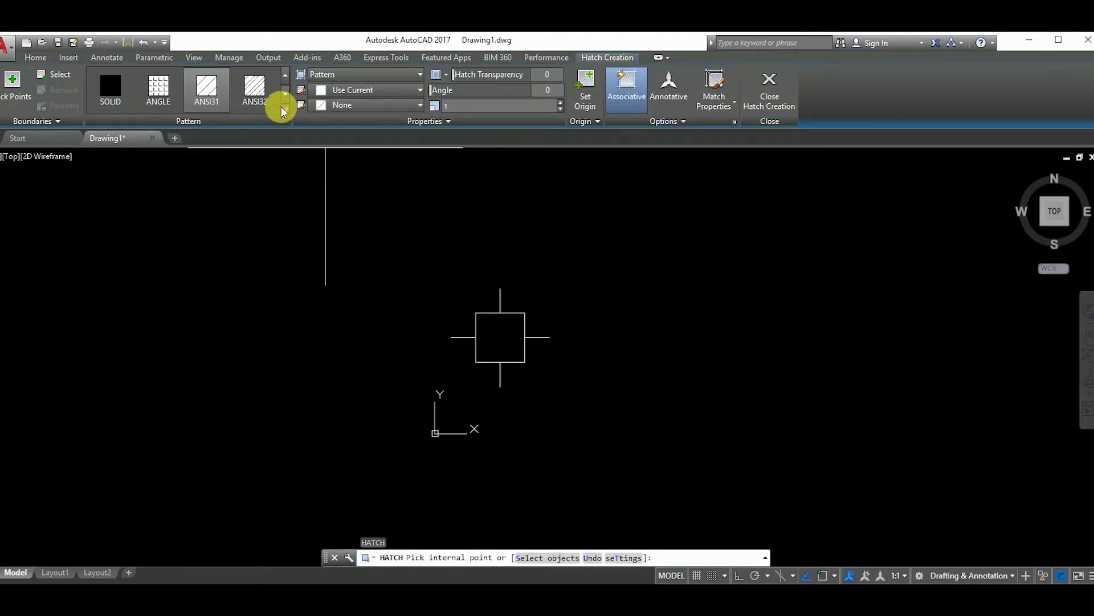
{"action": "left_click", "coordinate": [284, 108]}
{"action": "left_click", "coordinate": [261, 231]}
{"action": "left_click", "coordinate": [508, 335]}
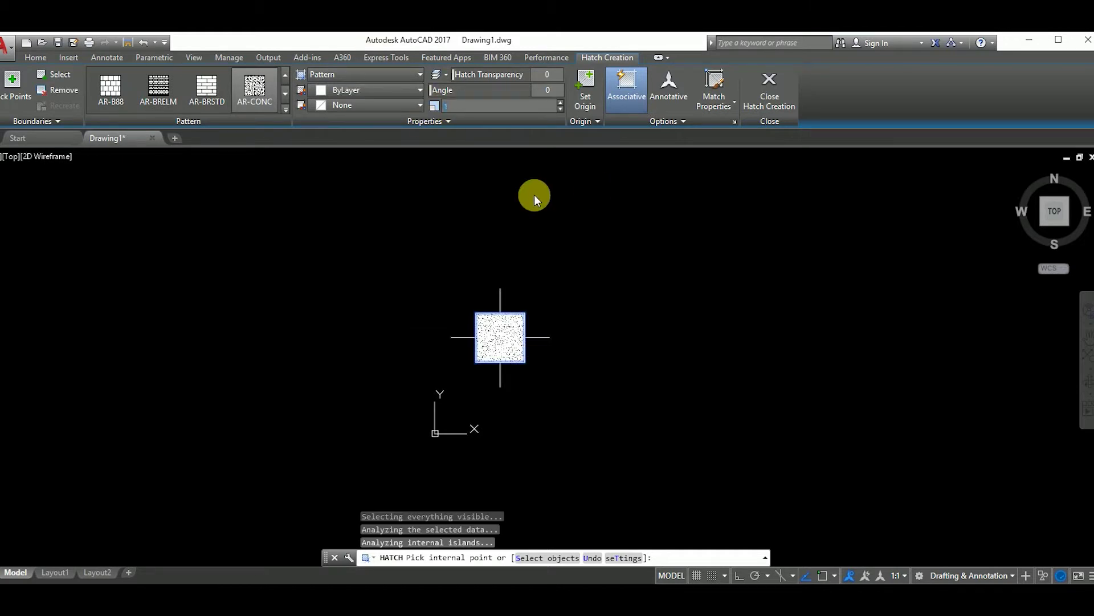
{"action": "scroll", "coordinate": [389, 333], "scroll_direction": "up", "scroll_amount": 2}
{"action": "key", "text": "Escape"}
Turn the hatched column and its ticks into a block named col
{"action": "left_click", "coordinate": [293, 247]}
{"action": "left_click", "coordinate": [576, 454]}
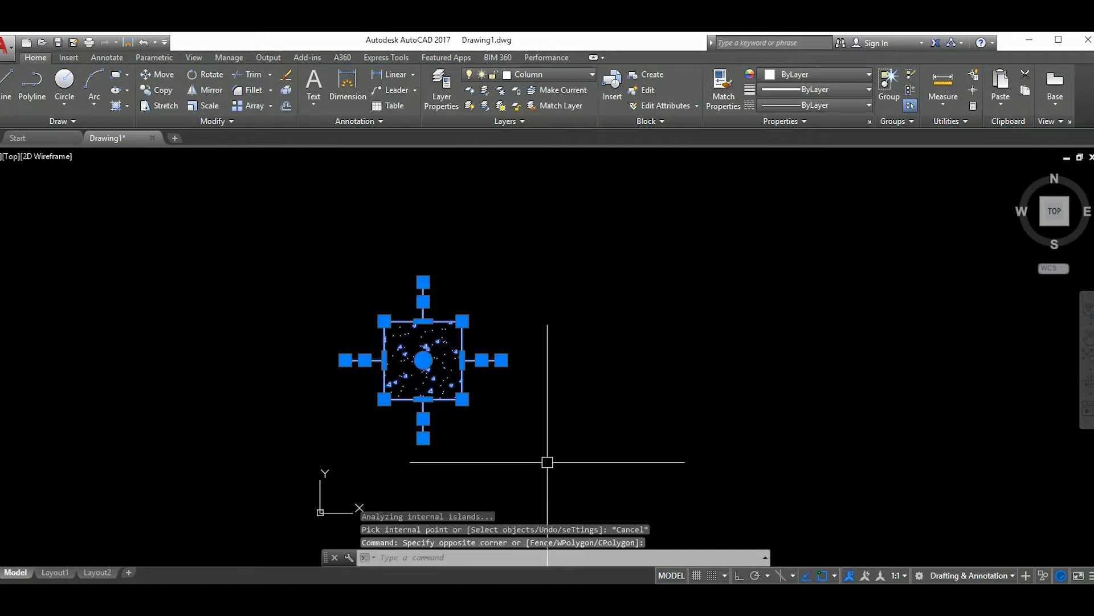
{"action": "type", "text": "b"}
{"action": "key", "text": "Return"}
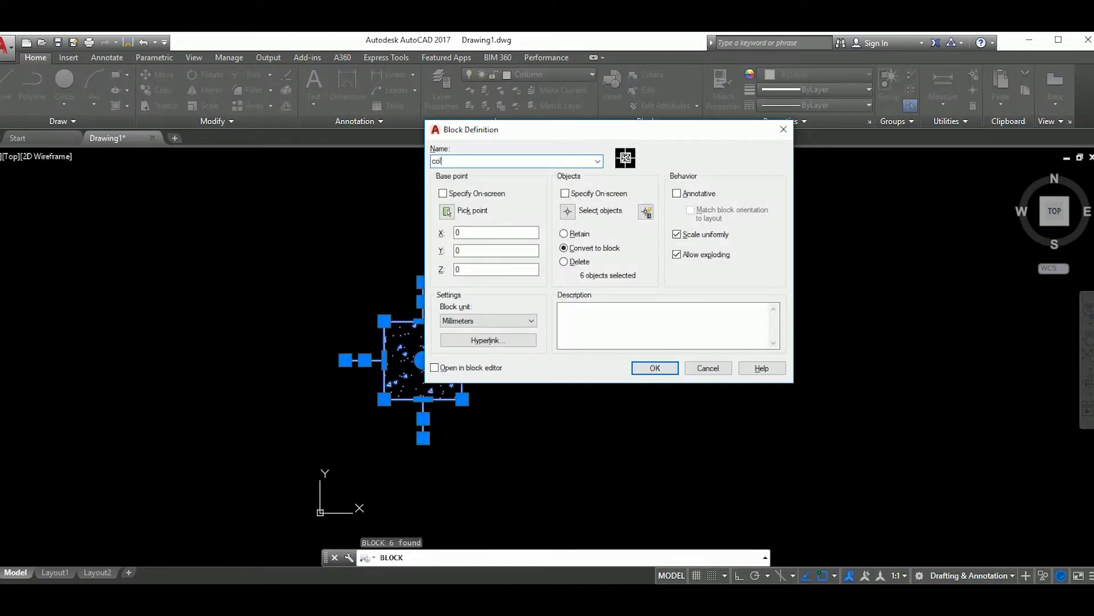
{"action": "left_click", "coordinate": [639, 368]}
{"action": "scroll", "coordinate": [415, 376], "scroll_direction": "down", "scroll_amount": 3}
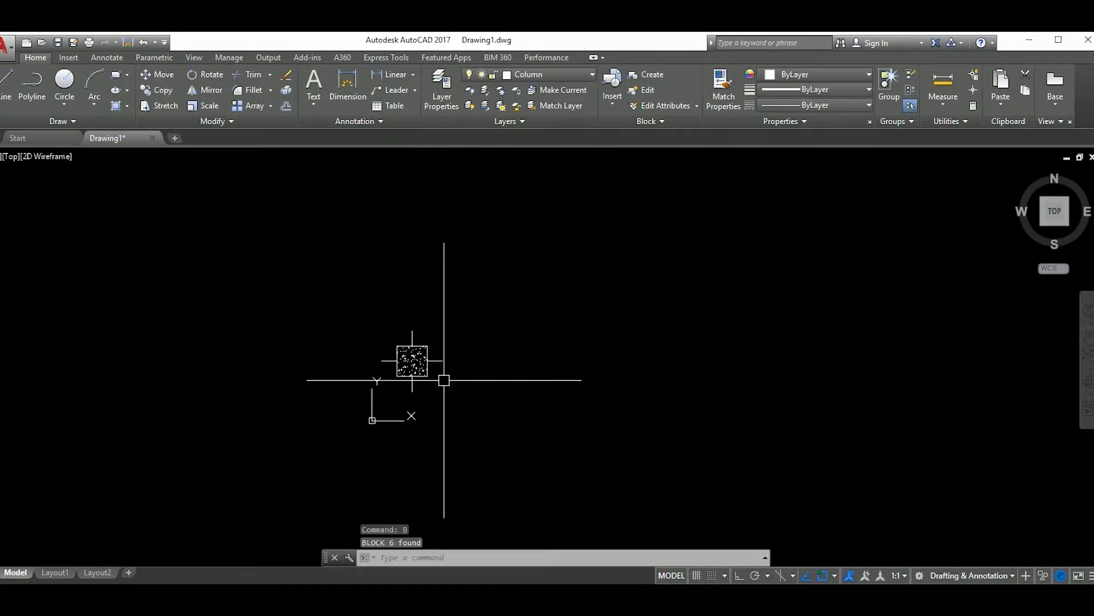
{"action": "left_click", "coordinate": [520, 374]}
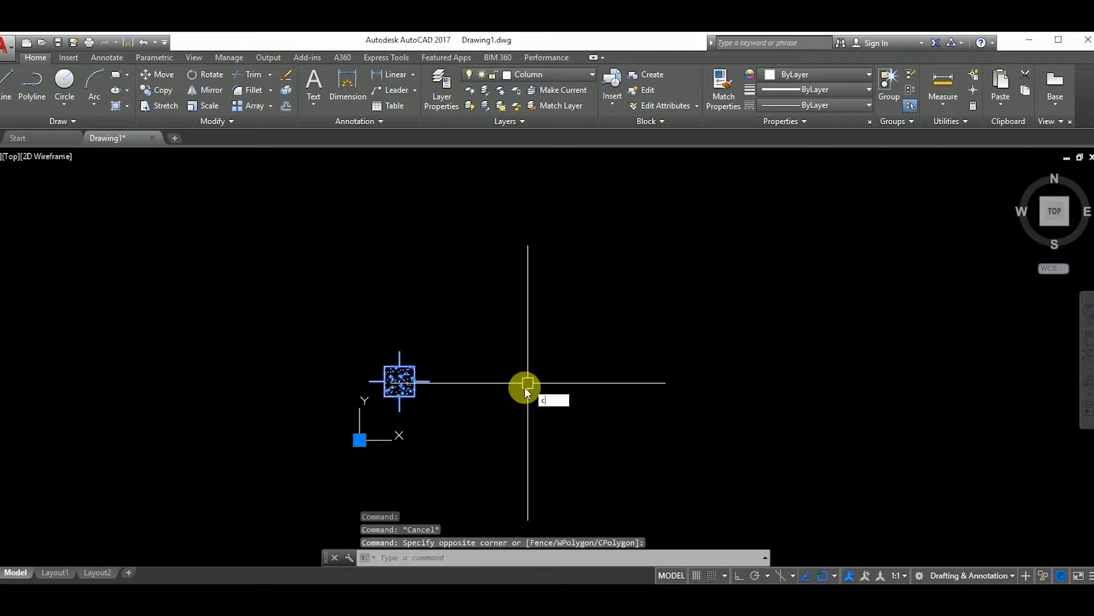
With Ortho on, copy the column 4000 and 7500 above
{"action": "type", "text": "o"}
{"action": "key", "text": "Return"}
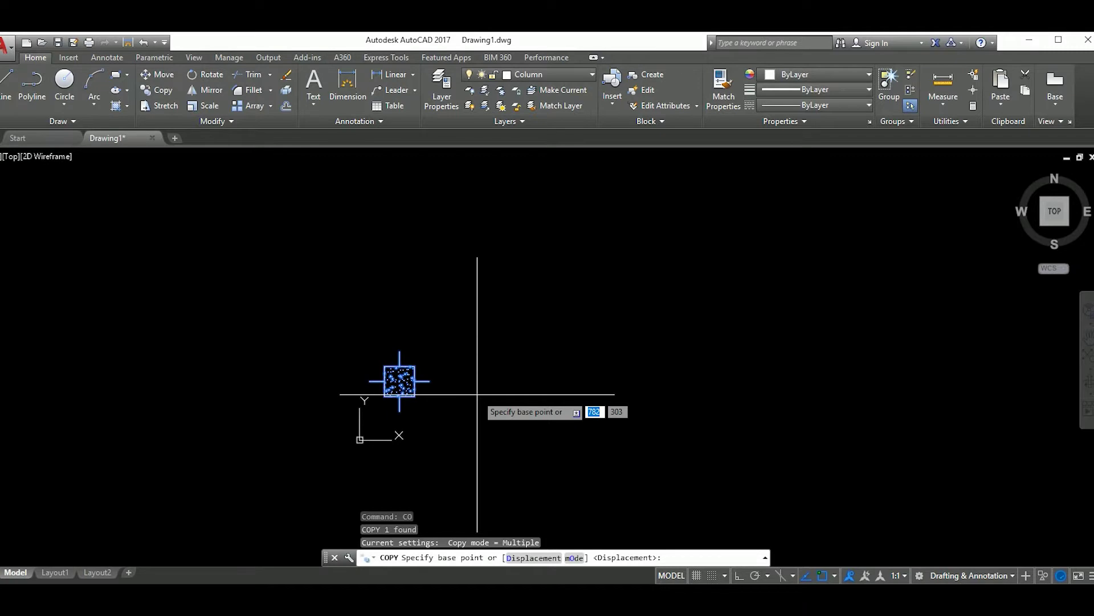
{"action": "scroll", "coordinate": [392, 374], "scroll_direction": "up", "scroll_amount": 4}
{"action": "left_click", "coordinate": [409, 390]}
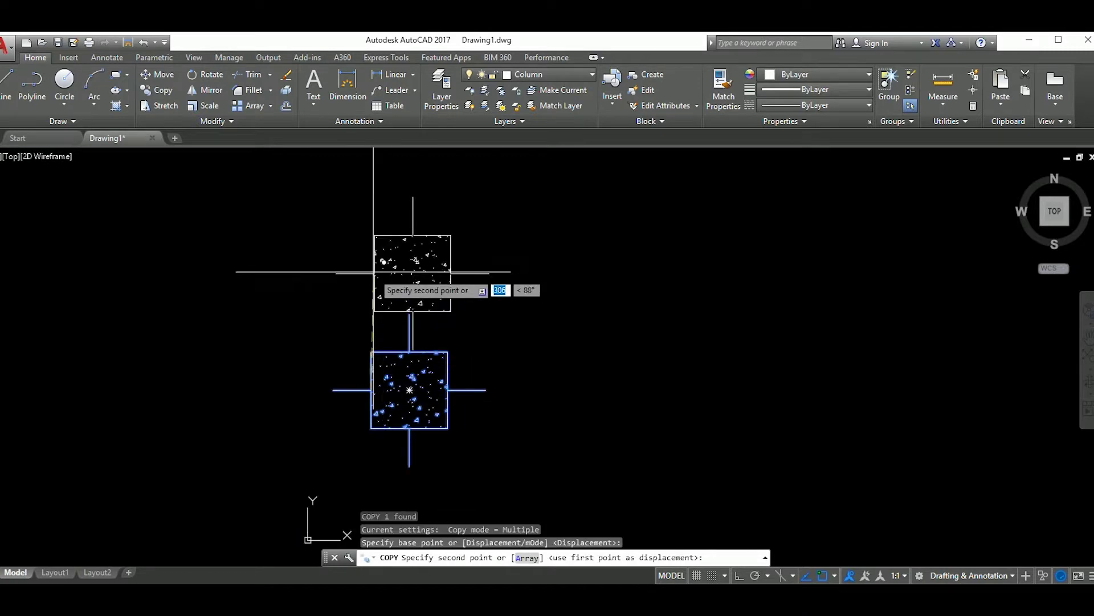
{"action": "left_click", "coordinate": [739, 575]}
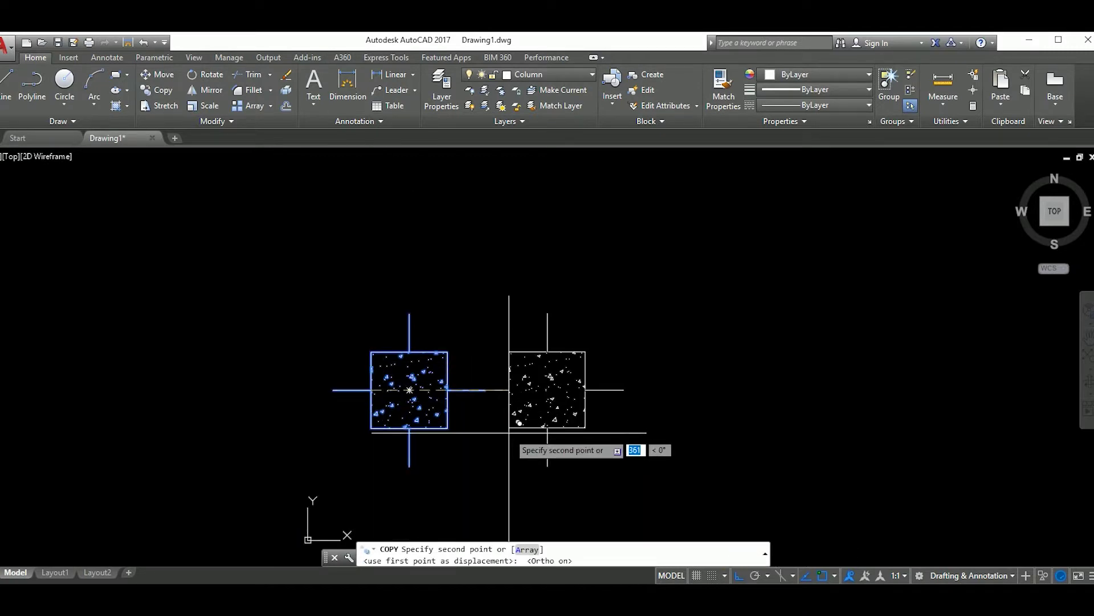
{"action": "scroll", "coordinate": [484, 513], "scroll_direction": "down", "scroll_amount": 4}
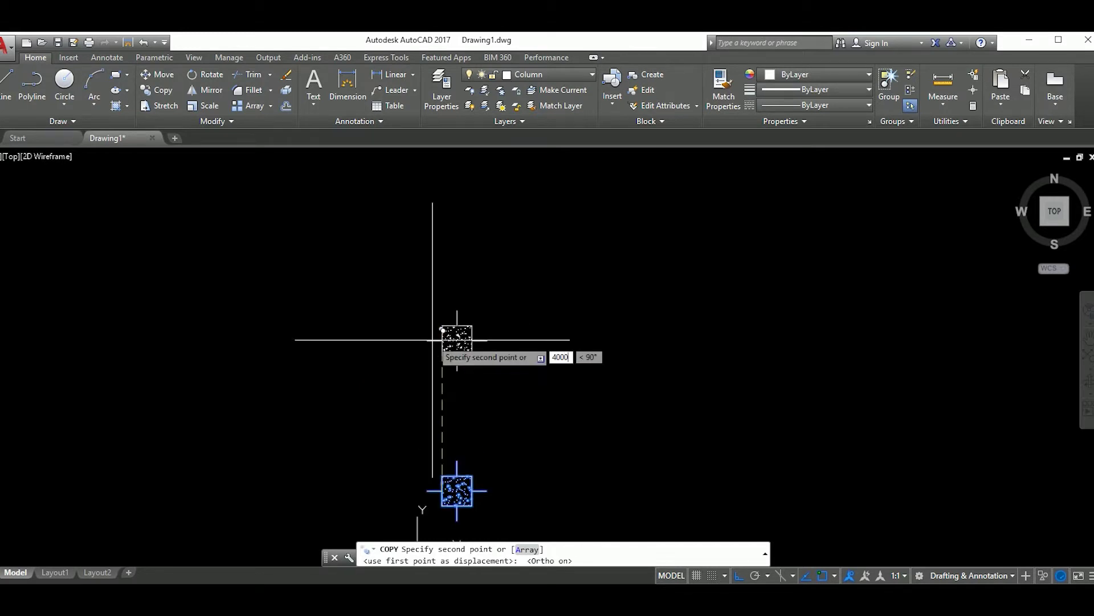
{"action": "key", "text": "Return"}
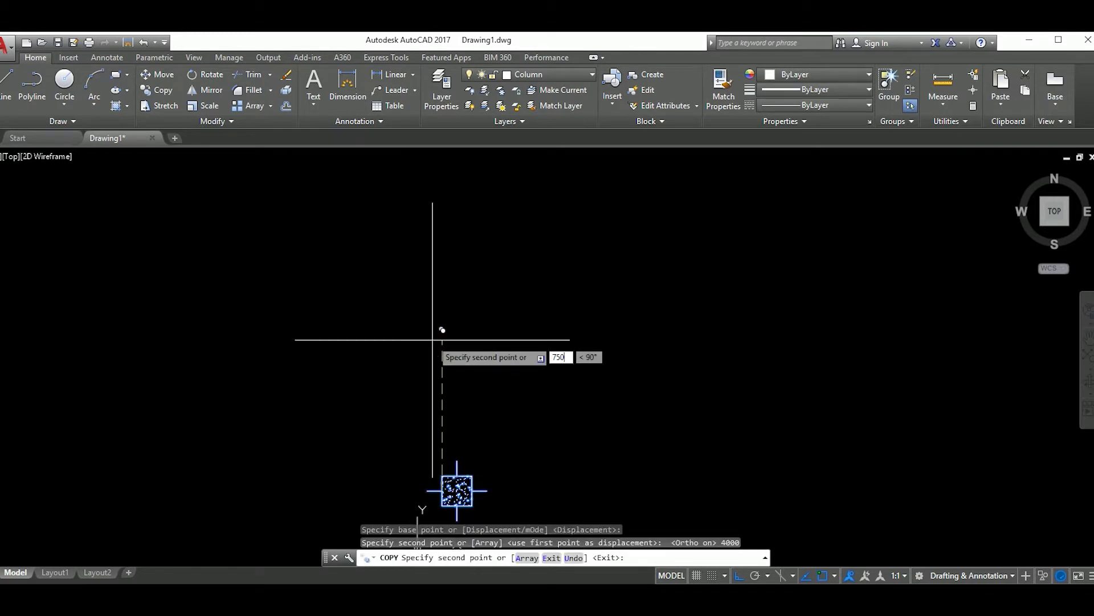
{"action": "key", "text": "Return"}
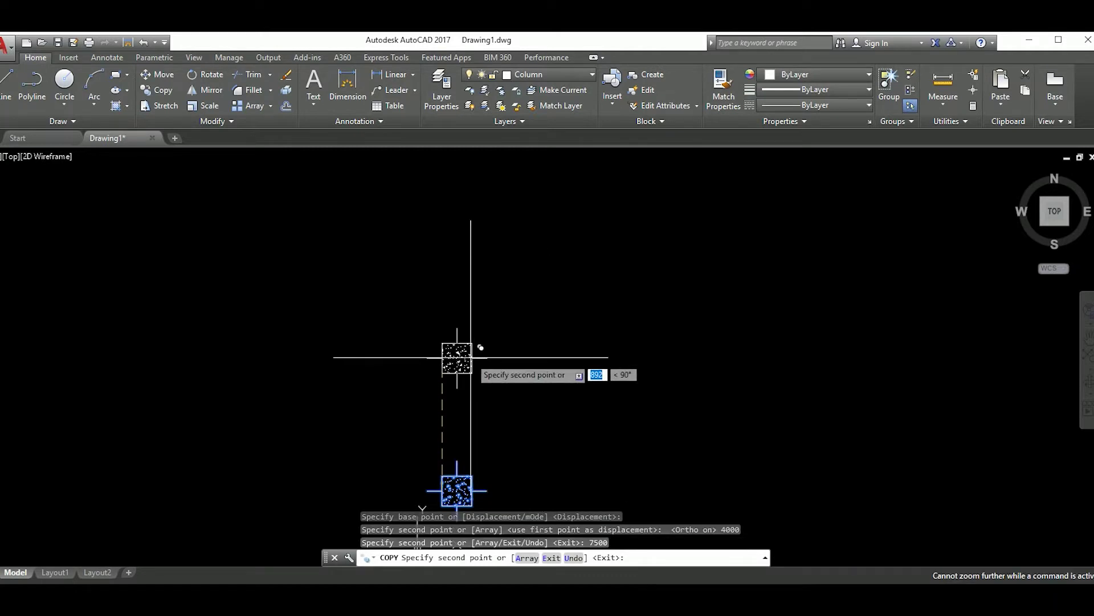
{"action": "key", "text": "Escape"}
{"action": "scroll", "coordinate": [440, 321], "scroll_direction": "down", "scroll_amount": 2}
Copy the three-column stack 3500 and 6500 to the right
{"action": "key", "text": "ctrl+a"}
{"action": "type", "text": "co"}
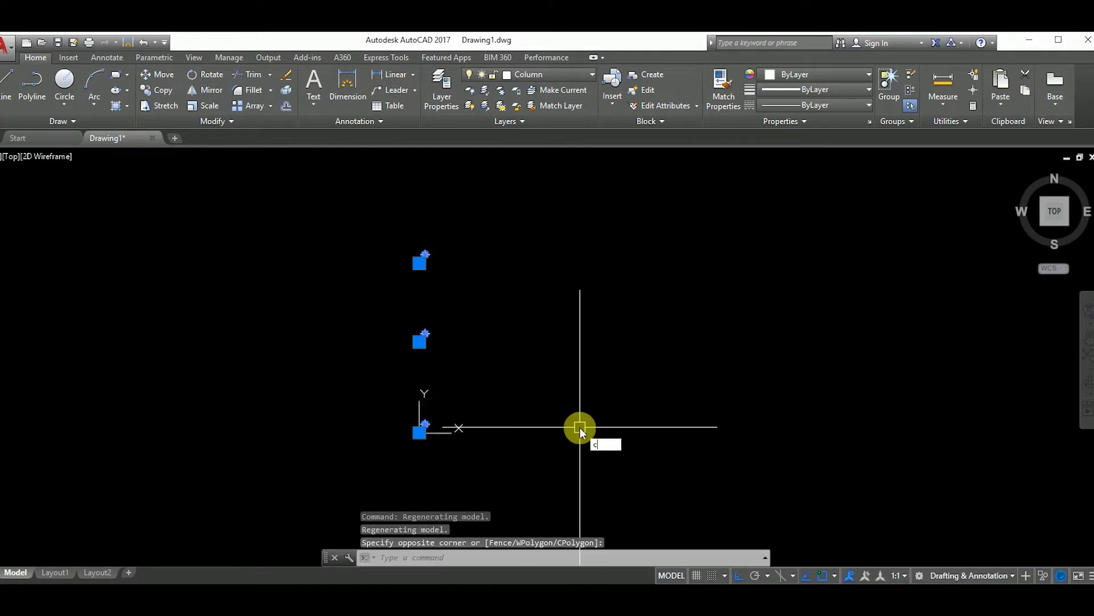
{"action": "key", "text": "Return"}
{"action": "scroll", "coordinate": [332, 536], "scroll_direction": "down", "scroll_amount": 5}
{"action": "scroll", "coordinate": [332, 536], "scroll_direction": "down", "scroll_amount": 2}
{"action": "middle_click_drag", "start_coordinate": [332, 536], "coordinate": [375, 404]}
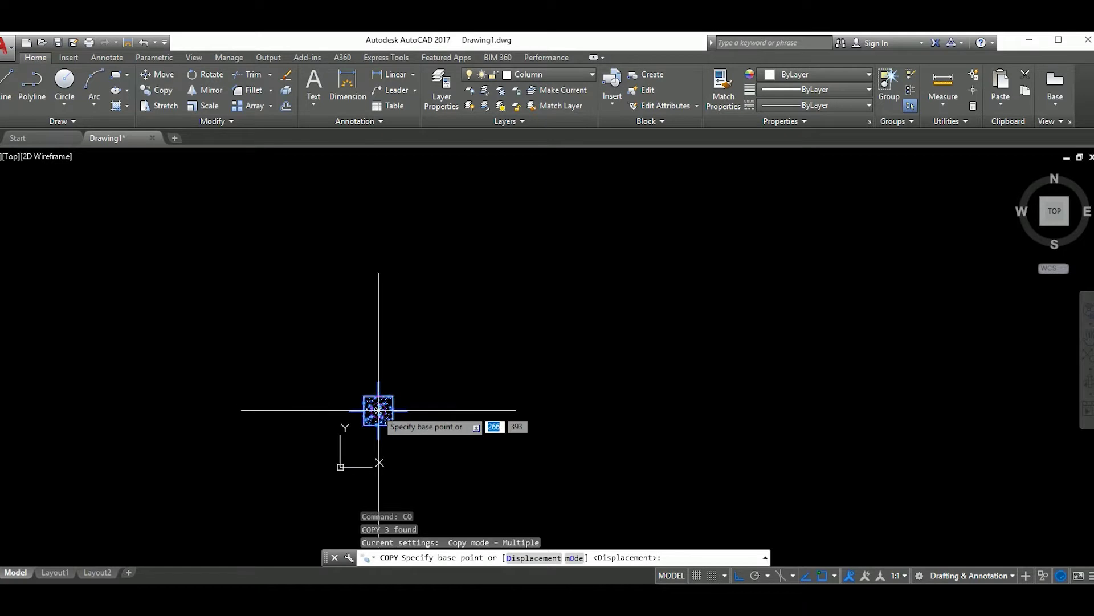
{"action": "left_click", "coordinate": [378, 410]}
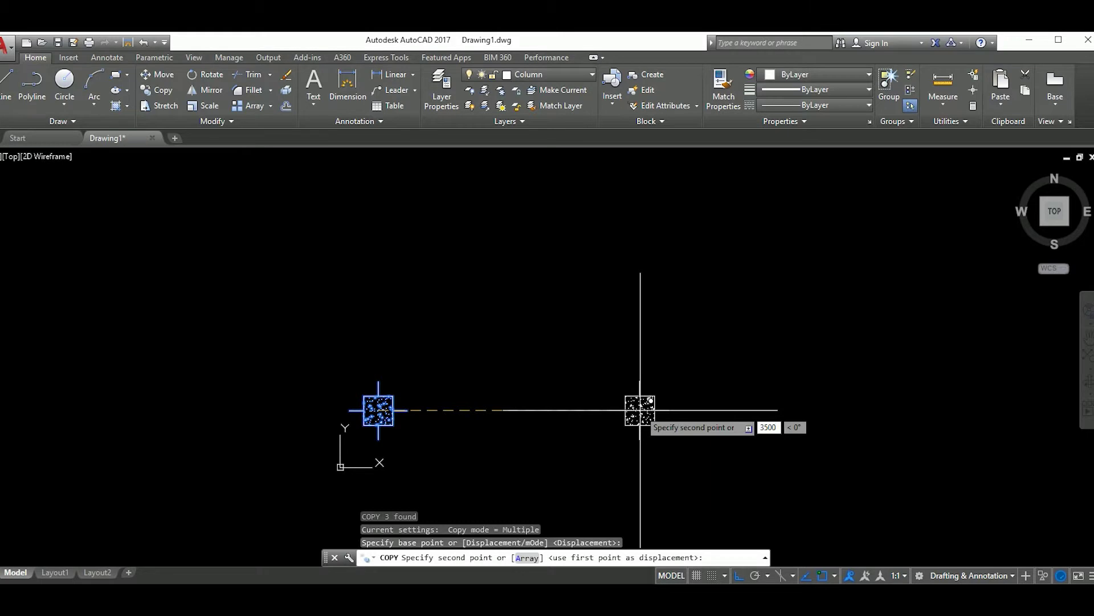
{"action": "key", "text": "Return"}
{"action": "type", "text": "0"}
{"action": "key", "text": "Return"}
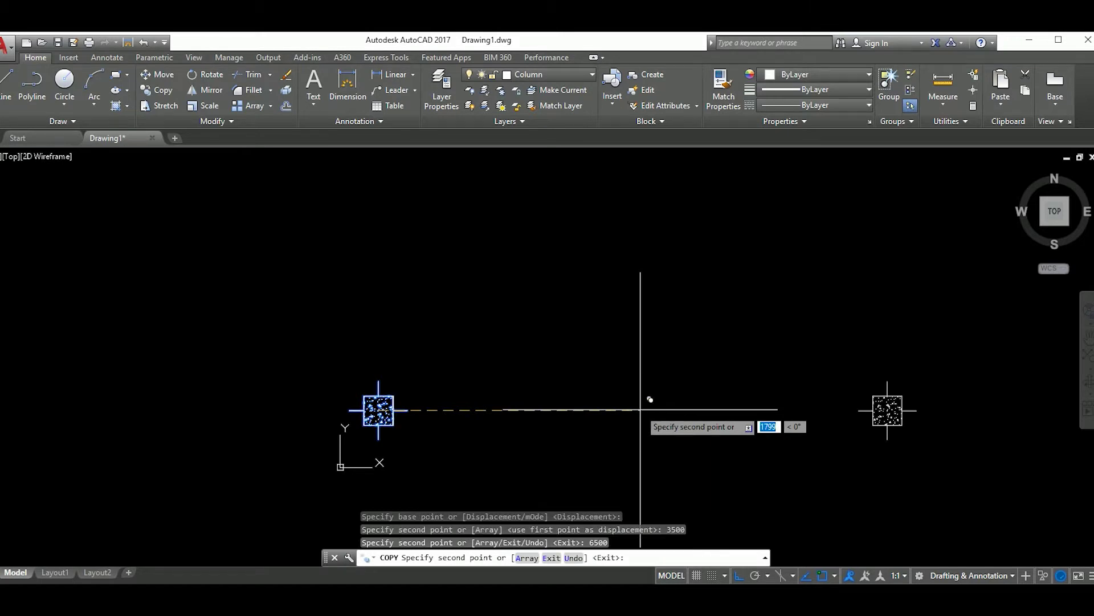
{"action": "key", "text": "Escape"}
{"action": "scroll", "coordinate": [648, 398], "scroll_direction": "down", "scroll_amount": 4}
Move the bottom-right column up by 1500
{"action": "scroll", "coordinate": [603, 405], "scroll_direction": "up", "scroll_amount": 2}
{"action": "left_click", "coordinate": [739, 438]}
{"action": "left_click", "coordinate": [649, 362]}
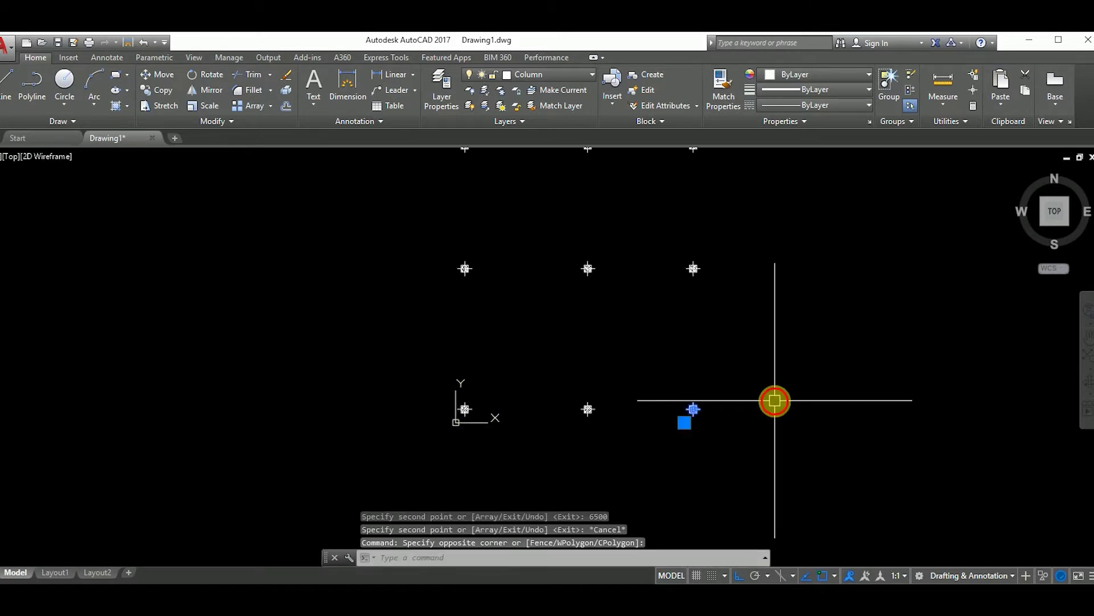
{"action": "type", "text": "m"}
{"action": "key", "text": "Return"}
{"action": "scroll", "coordinate": [621, 368], "scroll_direction": "up", "scroll_amount": 3}
{"action": "left_click", "coordinate": [588, 369]}
{"action": "type", "text": "15"}
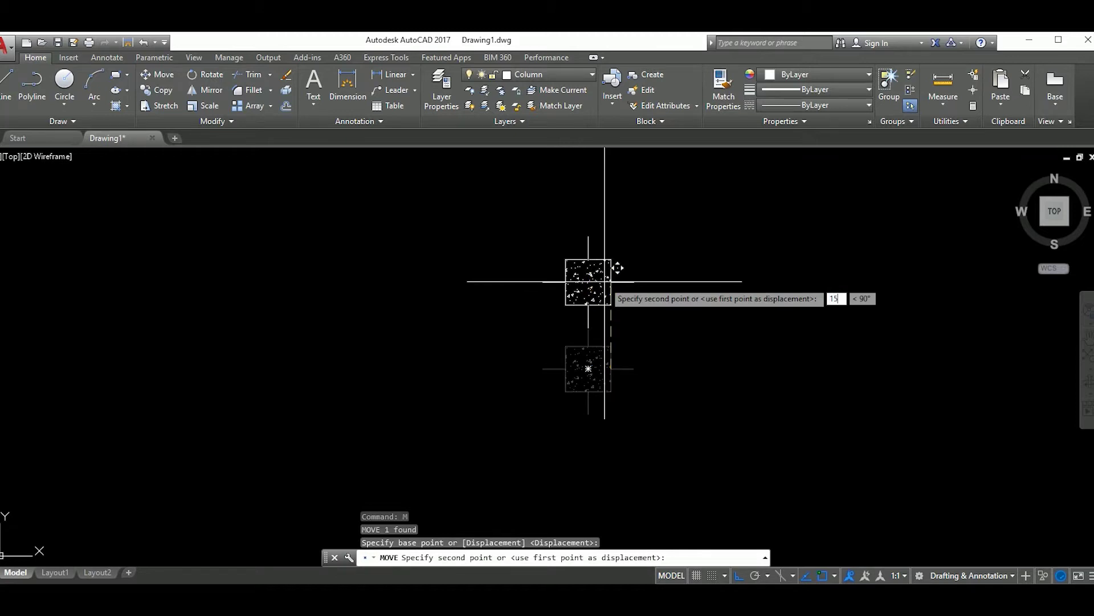
{"action": "key", "text": "Return"}
{"action": "scroll", "coordinate": [604, 281], "scroll_direction": "down", "scroll_amount": 3}
{"action": "scroll", "coordinate": [530, 369], "scroll_direction": "up", "scroll_amount": 3}
Cancel an accidental alignment command and pan to frame the column grid
{"action": "left_click", "coordinate": [572, 435]}
{"action": "left_click", "coordinate": [565, 425]}
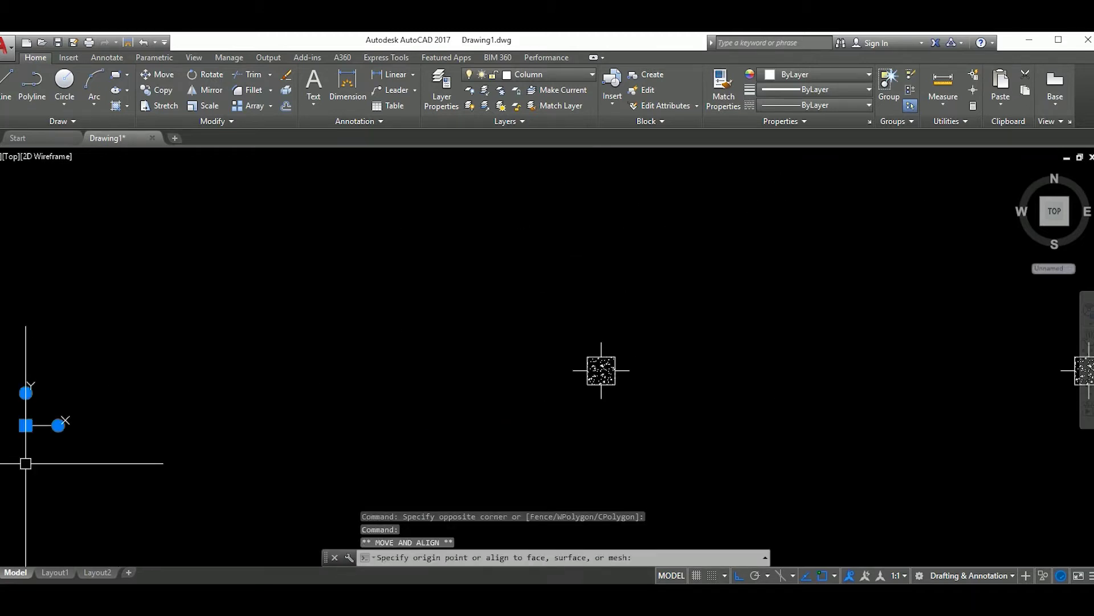
{"action": "scroll", "coordinate": [330, 459], "scroll_direction": "down", "scroll_amount": 3}
{"action": "key", "text": "Escape"}
{"action": "middle_click_drag", "start_coordinate": [293, 442], "coordinate": [271, 407]}
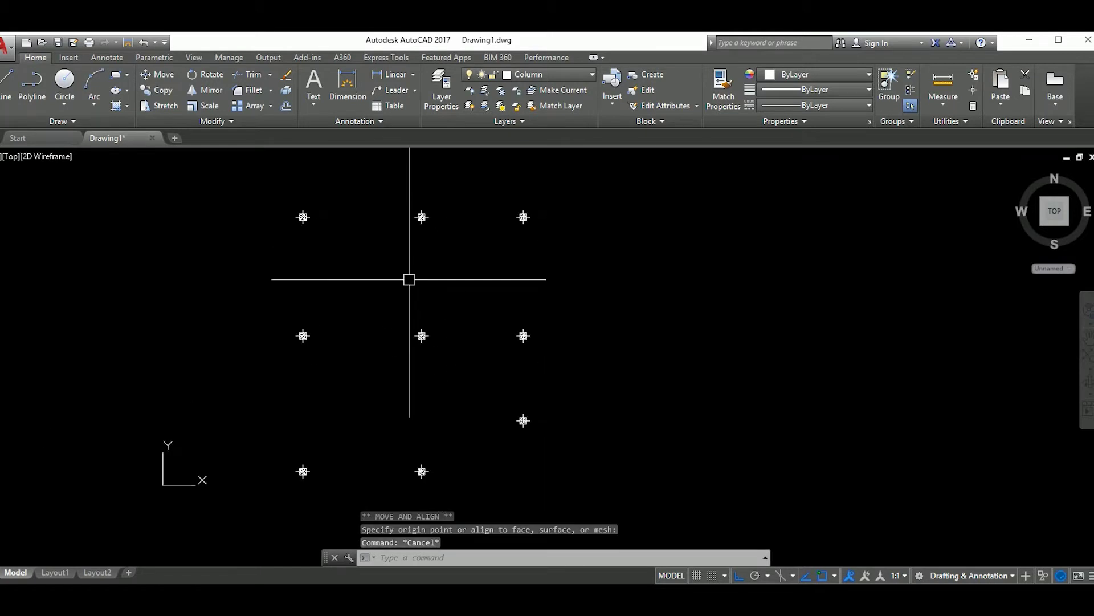
{"action": "left_click", "coordinate": [538, 73]}
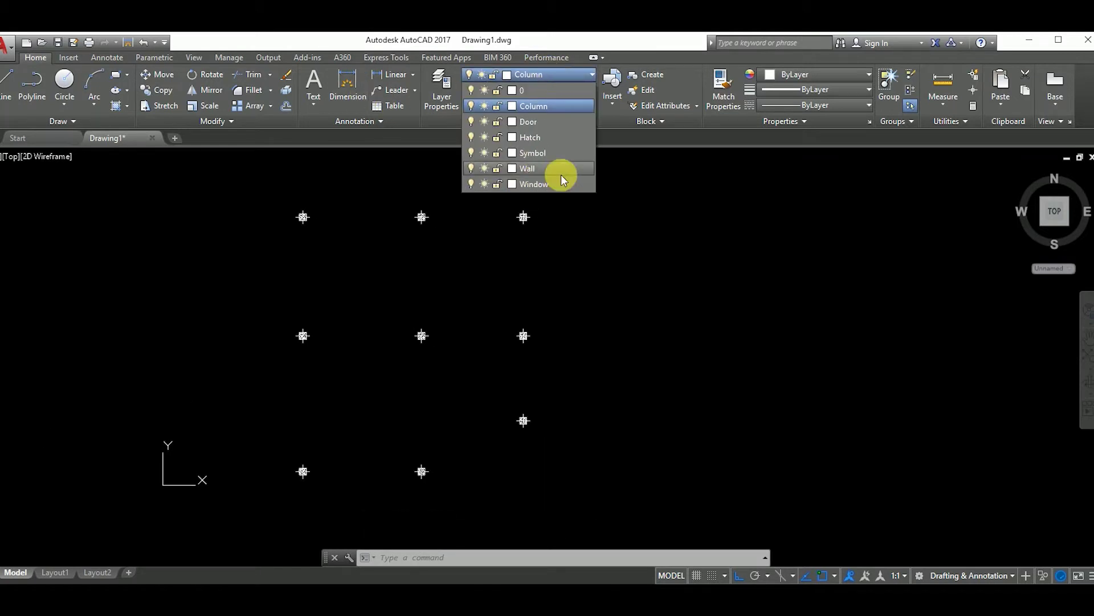
Make Wall the current layer and draw the first walls, including a long one across left-to-right columns
{"action": "left_click", "coordinate": [538, 168]}
{"action": "type", "text": "rec"}
{"action": "key", "text": "Return"}
{"action": "scroll", "coordinate": [306, 214], "scroll_direction": "up", "scroll_amount": 3}
{"action": "scroll", "coordinate": [339, 237], "scroll_direction": "up", "scroll_amount": 3}
{"action": "left_click", "coordinate": [339, 237]}
{"action": "scroll", "coordinate": [340, 237], "scroll_direction": "down", "scroll_amount": 5}
{"action": "scroll", "coordinate": [410, 337], "scroll_direction": "up", "scroll_amount": 5}
{"action": "left_click", "coordinate": [391, 293]}
{"action": "key", "text": "Return"}
{"action": "scroll", "coordinate": [375, 278], "scroll_direction": "down", "scroll_amount": 2}
{"action": "scroll", "coordinate": [399, 319], "scroll_direction": "down", "scroll_amount": 3}
{"action": "scroll", "coordinate": [436, 356], "scroll_direction": "up", "scroll_amount": 2}
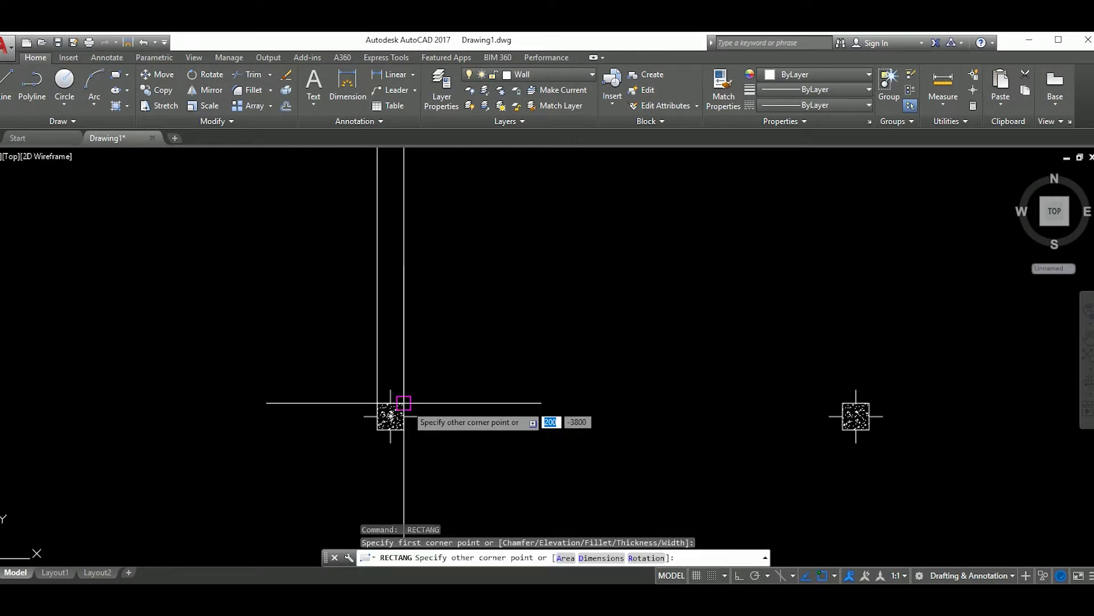
{"action": "left_click", "coordinate": [413, 405]}
{"action": "left_click", "coordinate": [849, 418]}
Draw two more wall rectangles linking the right-hand columns to the lower column
{"action": "scroll", "coordinate": [850, 417], "scroll_direction": "down", "scroll_amount": 5}
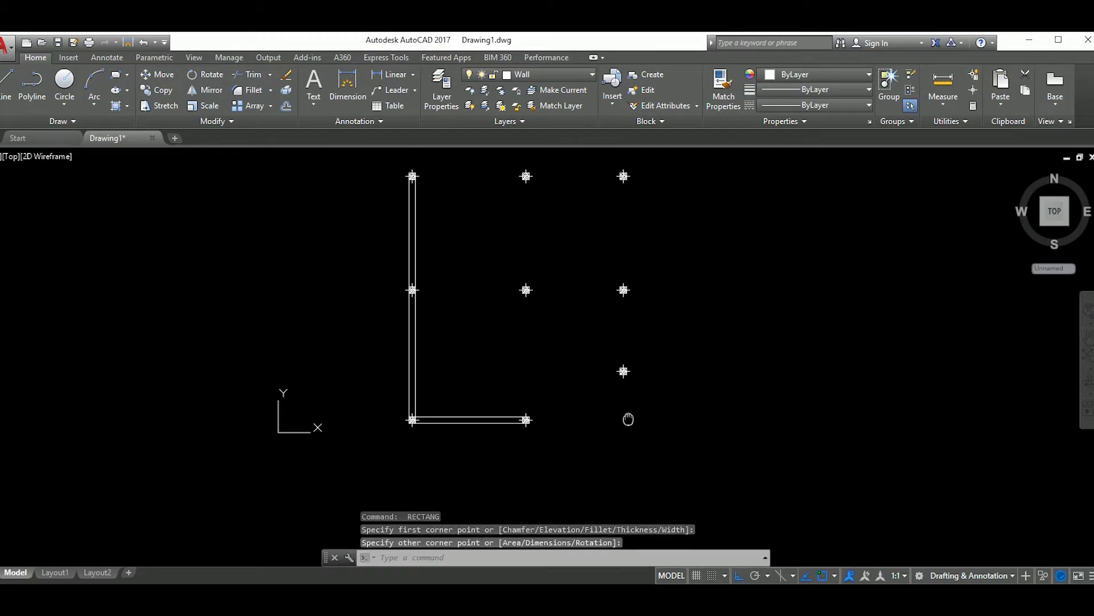
{"action": "middle_click_drag", "start_coordinate": [577, 354], "coordinate": [587, 446]}
{"action": "key", "text": "Return"}
{"action": "scroll", "coordinate": [354, 257], "scroll_direction": "up", "scroll_amount": 3}
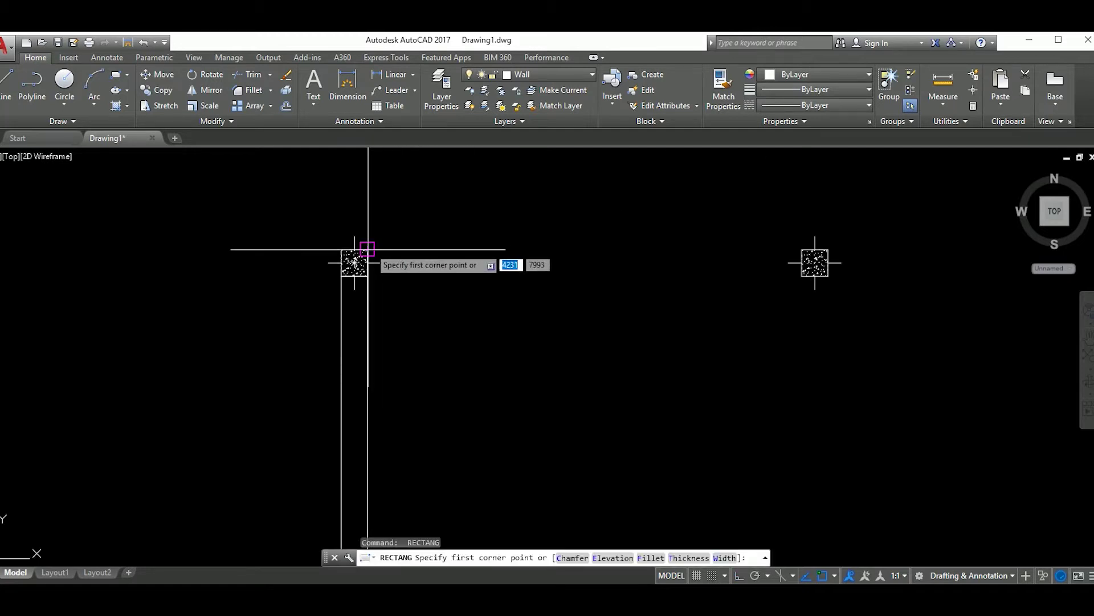
{"action": "left_click", "coordinate": [354, 263]}
{"action": "scroll", "coordinate": [797, 279], "scroll_direction": "down", "scroll_amount": 5}
{"action": "scroll", "coordinate": [708, 306], "scroll_direction": "up", "scroll_amount": 6}
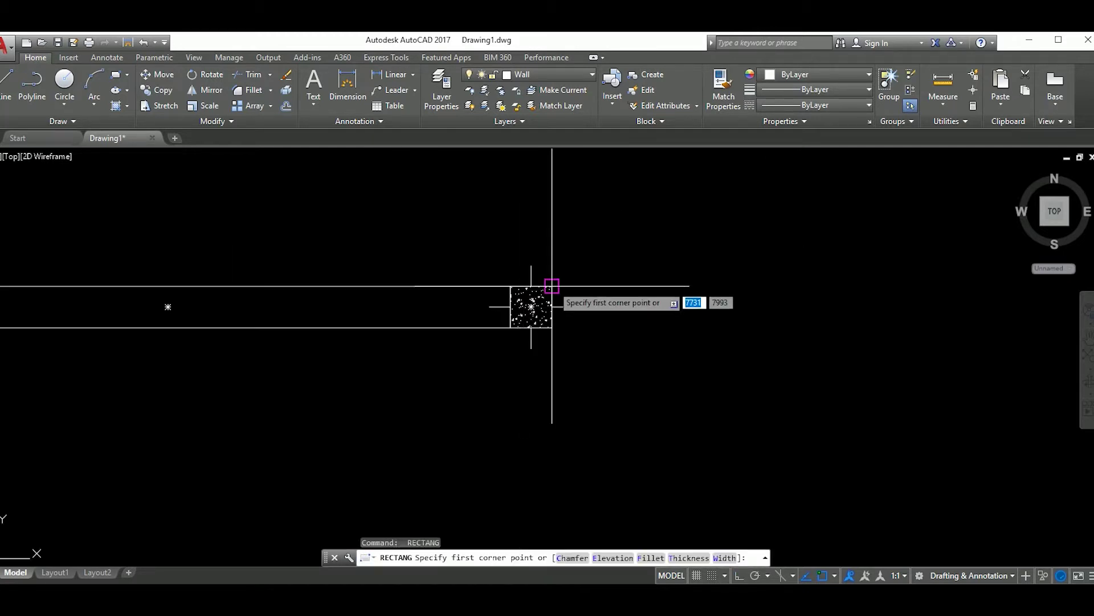
{"action": "middle_click_drag", "start_coordinate": [553, 306], "coordinate": [751, 322]}
{"action": "scroll", "coordinate": [792, 382], "scroll_direction": "up", "scroll_amount": 3}
{"action": "scroll", "coordinate": [783, 416], "scroll_direction": "down", "scroll_amount": 4}
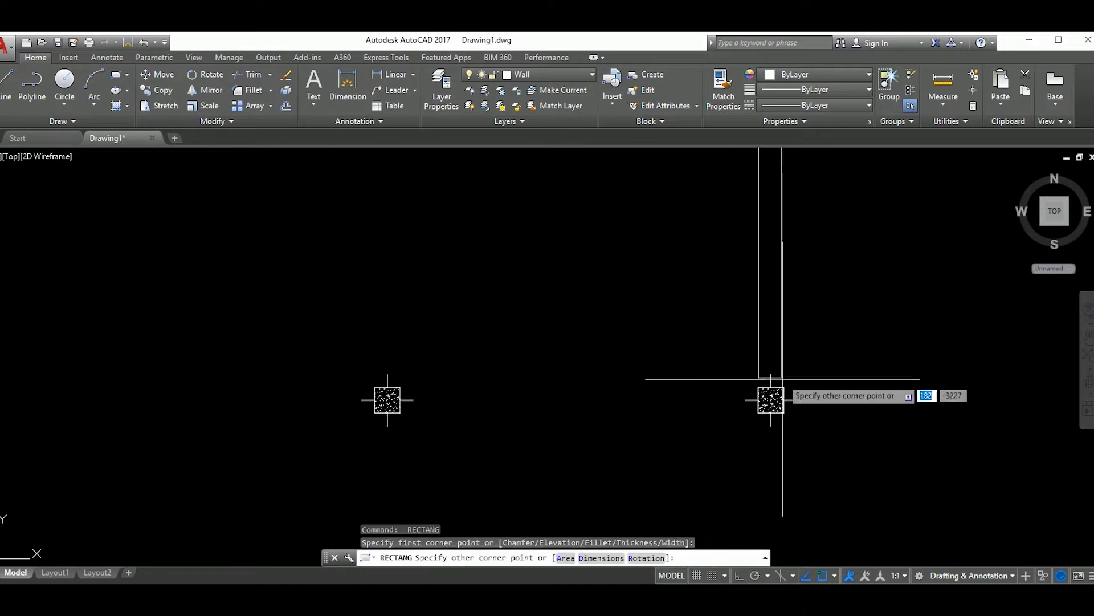
{"action": "left_click", "coordinate": [784, 388]}
{"action": "key", "text": "Return"}
{"action": "left_click", "coordinate": [716, 293]}
{"action": "scroll", "coordinate": [745, 369], "scroll_direction": "down", "scroll_amount": 3}
{"action": "scroll", "coordinate": [660, 403], "scroll_direction": "up", "scroll_amount": 3}
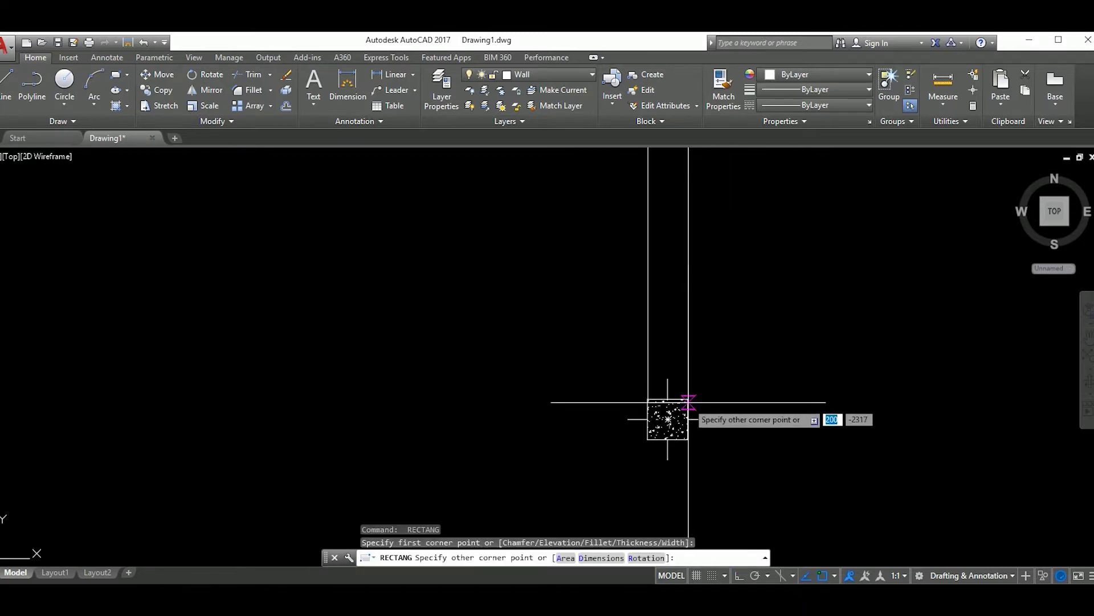
{"action": "left_click", "coordinate": [659, 403]}
{"action": "scroll", "coordinate": [722, 375], "scroll_direction": "down", "scroll_amount": 3}
{"action": "middle_click_drag", "start_coordinate": [722, 375], "coordinate": [723, 374]}
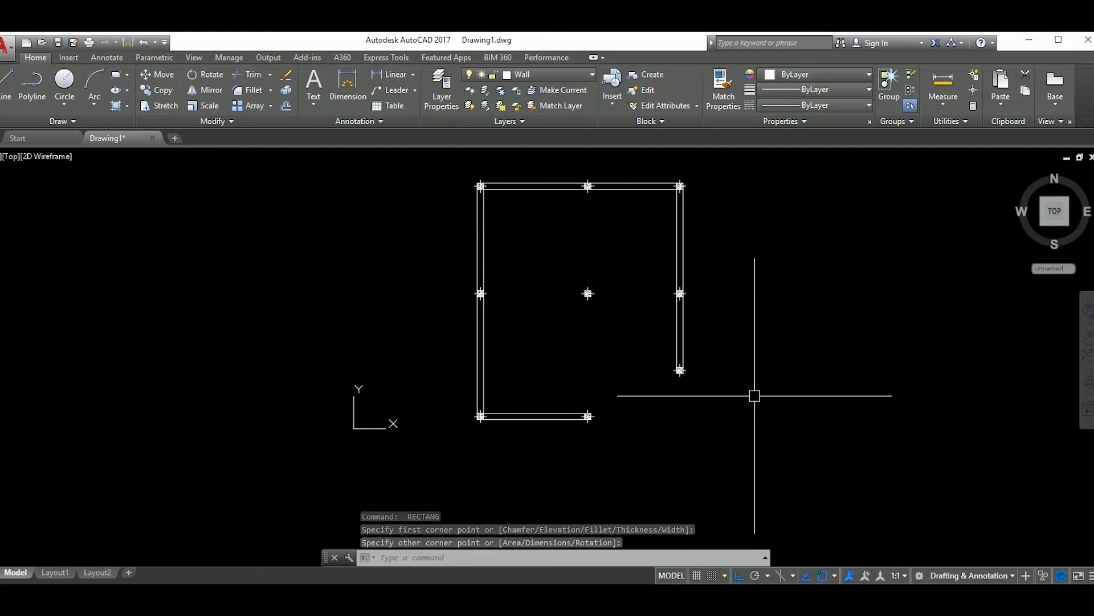
{"action": "scroll", "coordinate": [596, 308], "scroll_direction": "down", "scroll_amount": 2}
{"action": "scroll", "coordinate": [604, 311], "scroll_direction": "up", "scroll_amount": 4}
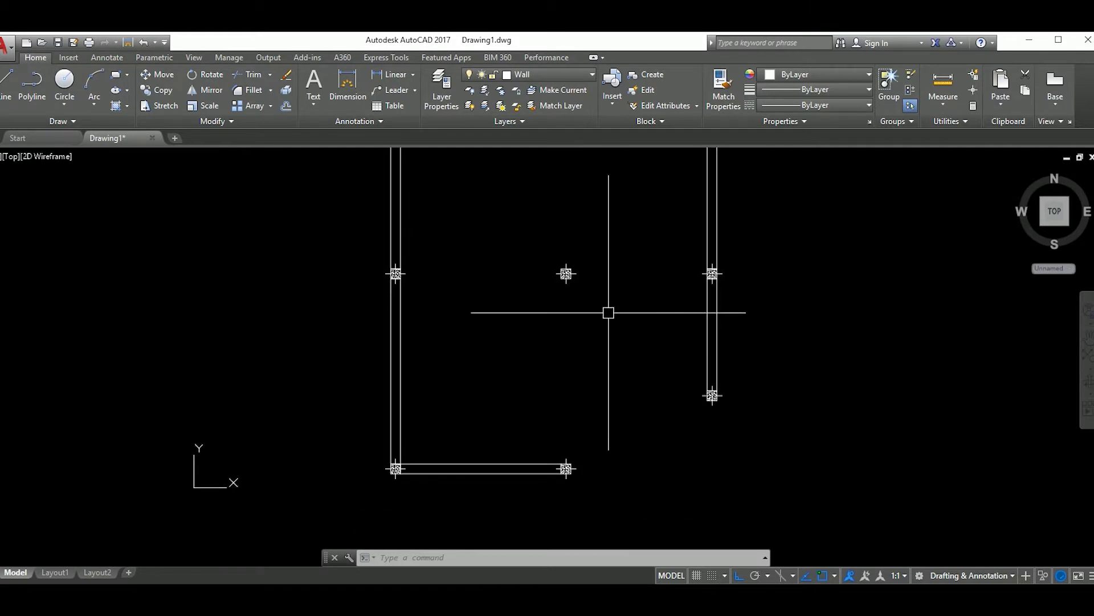
Add a wall from the bottom column to the existing wall, plus the middle wall
{"action": "type", "text": "rec"}
{"action": "key", "text": "Return"}
{"action": "scroll", "coordinate": [593, 251], "scroll_direction": "up", "scroll_amount": 3}
{"action": "left_click", "coordinate": [593, 252]}
{"action": "scroll", "coordinate": [635, 428], "scroll_direction": "down", "scroll_amount": 3}
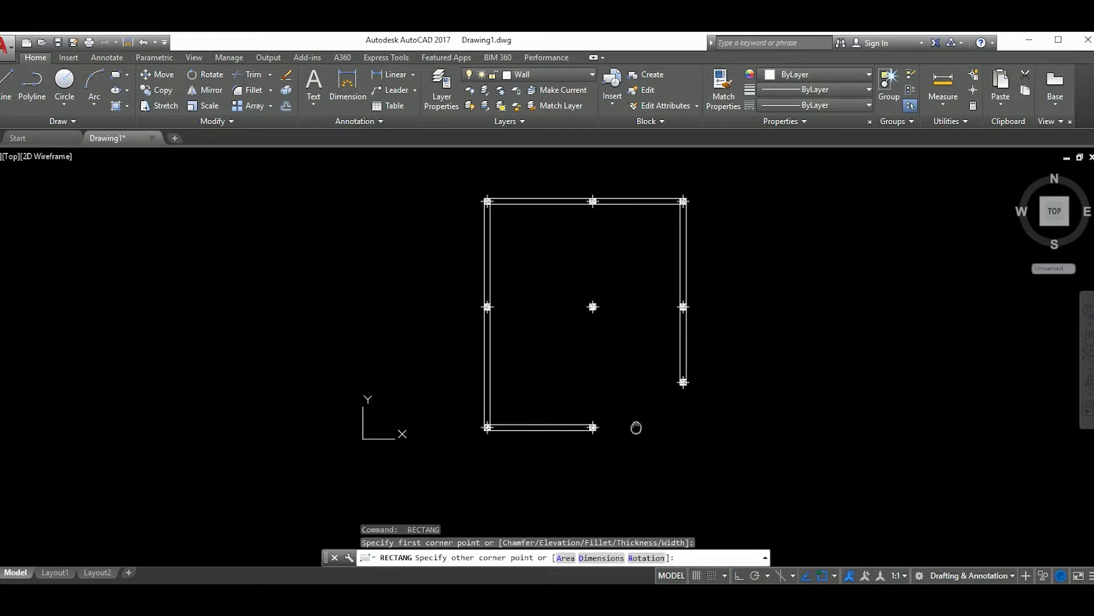
{"action": "scroll", "coordinate": [591, 409], "scroll_direction": "up", "scroll_amount": 3}
{"action": "left_click", "coordinate": [591, 397]}
{"action": "scroll", "coordinate": [707, 411], "scroll_direction": "down", "scroll_amount": 4}
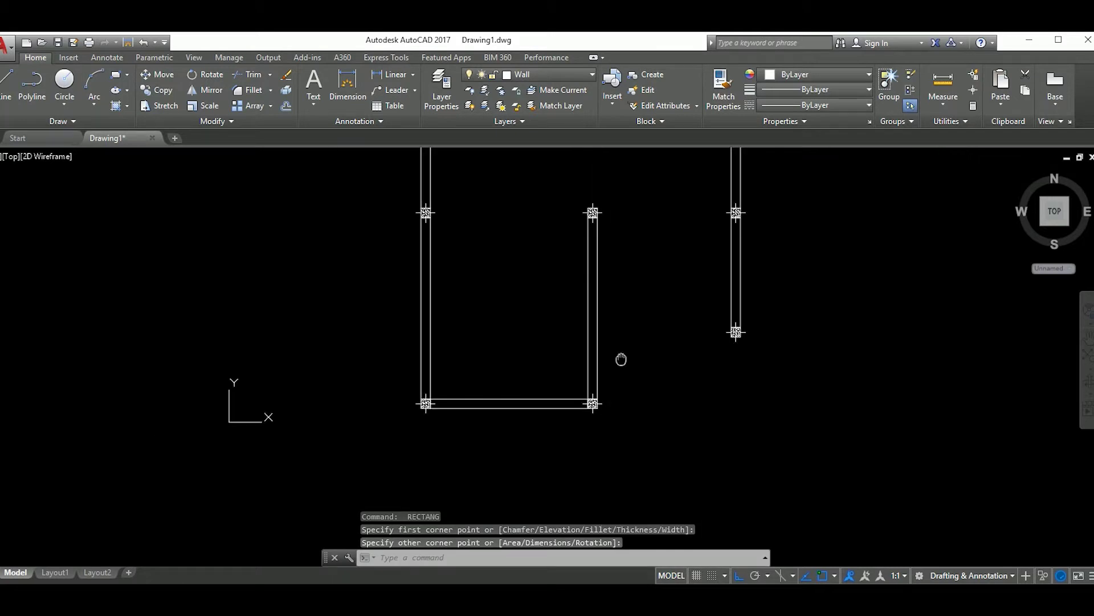
{"action": "middle_click_drag", "start_coordinate": [623, 359], "coordinate": [604, 438]}
{"action": "middle_click_drag", "start_coordinate": [593, 333], "coordinate": [591, 435]}
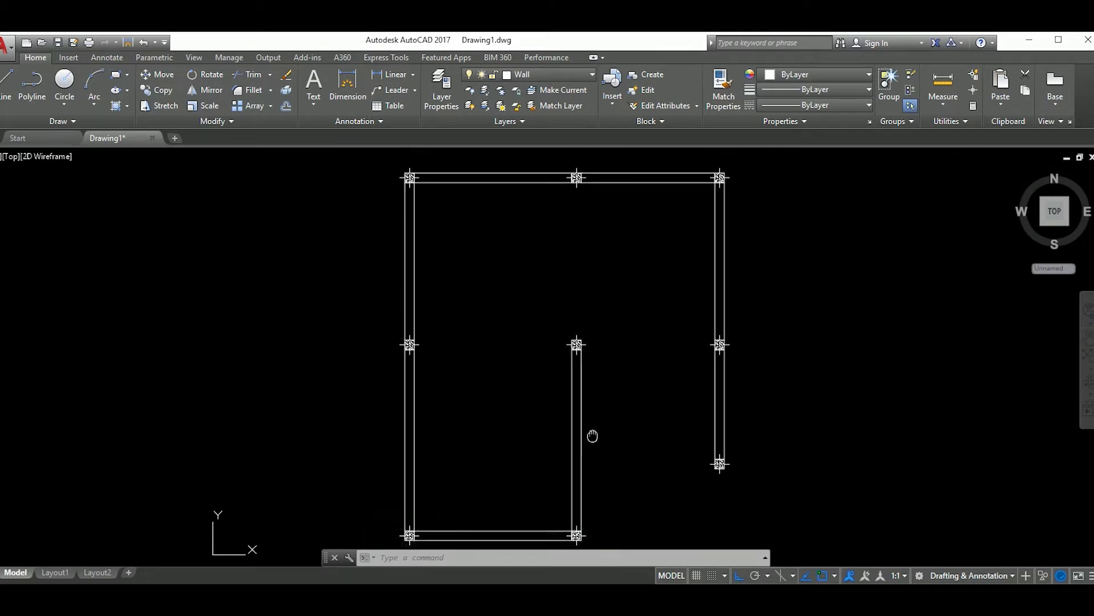
{"action": "key", "text": "Return"}
{"action": "scroll", "coordinate": [599, 252], "scroll_direction": "up", "scroll_amount": 3}
{"action": "left_click", "coordinate": [543, 225]}
{"action": "scroll", "coordinate": [581, 337], "scroll_direction": "down", "scroll_amount": 3}
{"action": "scroll", "coordinate": [582, 337], "scroll_direction": "up", "scroll_amount": 3}
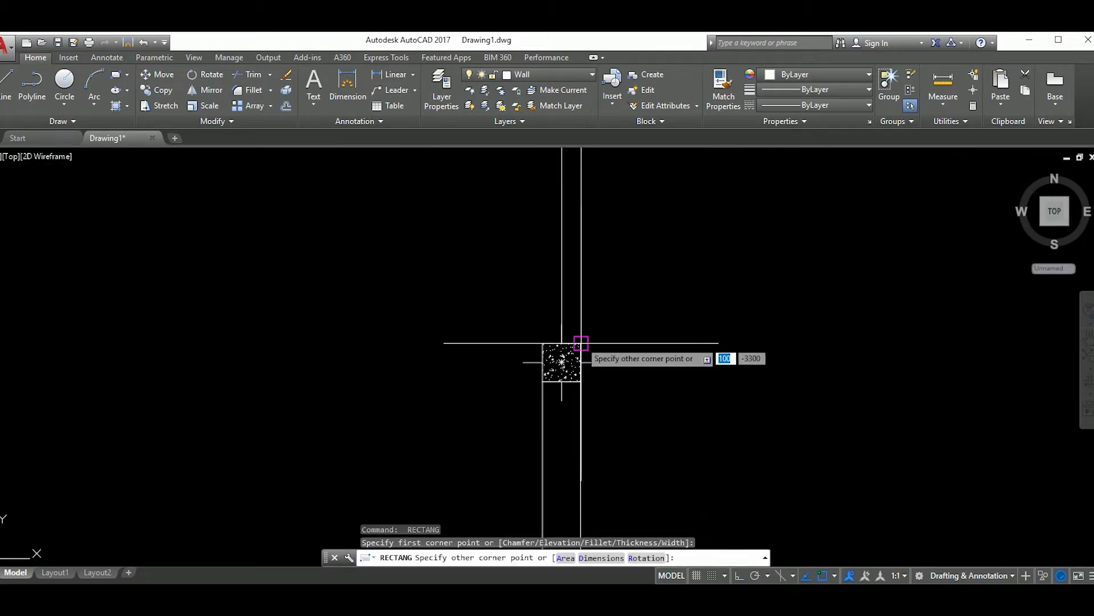
{"action": "left_click", "coordinate": [557, 356]}
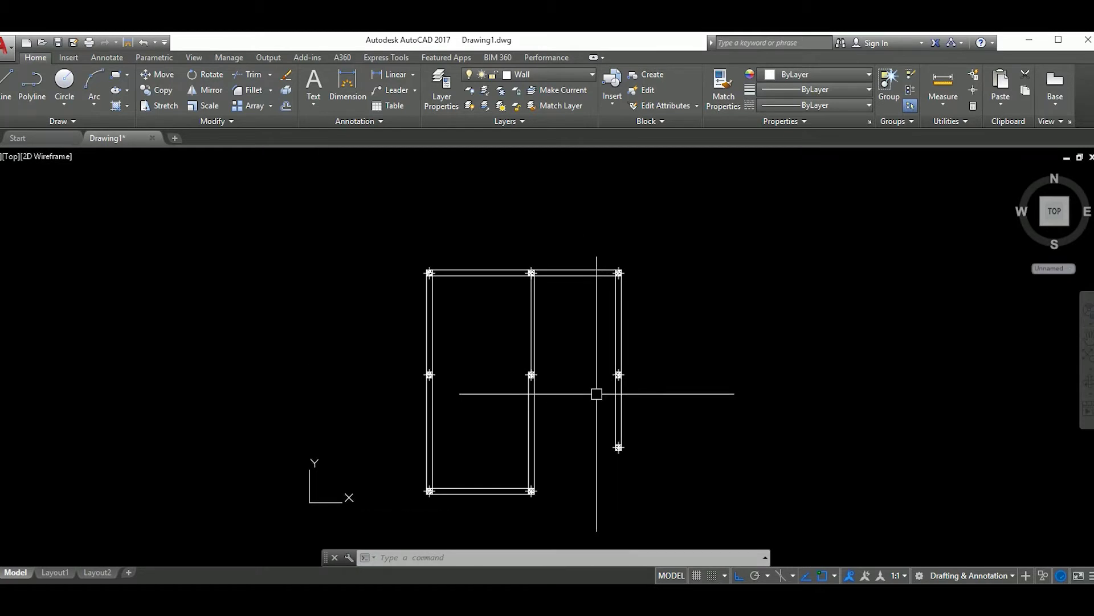
{"action": "scroll", "coordinate": [596, 389], "scroll_direction": "up", "scroll_amount": 2}
Draw a final wall rectangle connecting the two wall junctions
{"action": "key", "text": "Return"}
{"action": "scroll", "coordinate": [362, 373], "scroll_direction": "up", "scroll_amount": 3}
{"action": "left_click", "coordinate": [349, 351]}
{"action": "scroll", "coordinate": [564, 374], "scroll_direction": "up", "scroll_amount": 2}
{"action": "scroll", "coordinate": [488, 349], "scroll_direction": "down", "scroll_amount": 3}
{"action": "scroll", "coordinate": [532, 337], "scroll_direction": "up", "scroll_amount": 3}
{"action": "mouse_move", "coordinate": [533, 337]}
{"action": "middle_mouse_down"}
{"action": "mouse_move", "coordinate": [666, 360]}
{"action": "mouse_move", "coordinate": [678, 391]}
{"action": "middle_mouse_up"}
{"action": "left_click", "coordinate": [648, 349]}
{"action": "scroll", "coordinate": [640, 366], "scroll_direction": "down", "scroll_amount": 3}
{"action": "scroll", "coordinate": [640, 367], "scroll_direction": "up", "scroll_amount": 3}
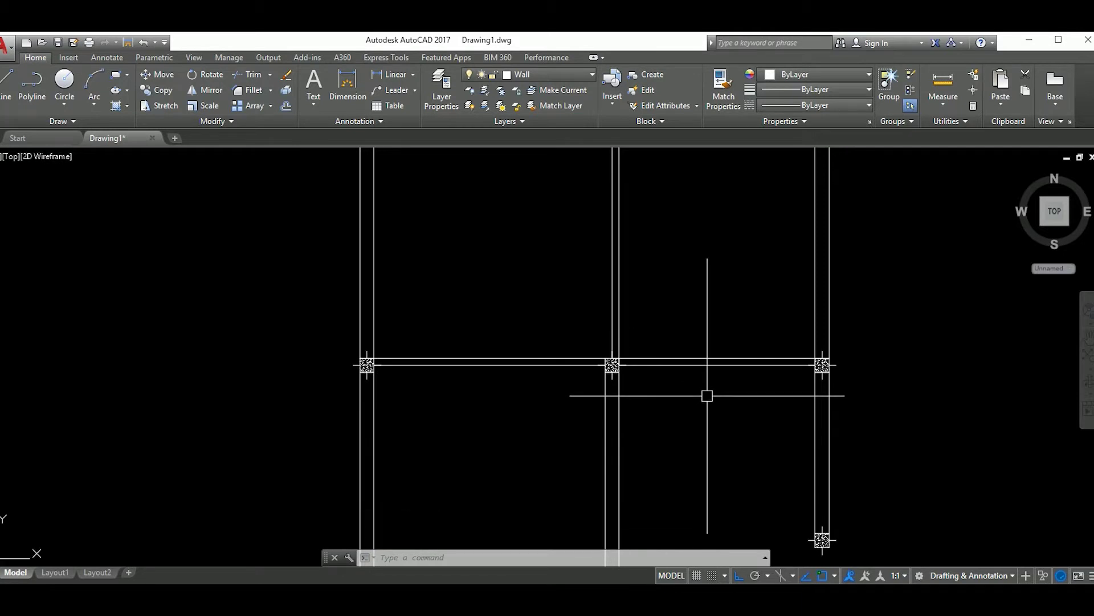
{"action": "scroll", "coordinate": [707, 395], "scroll_direction": "up", "scroll_amount": 1}
Move the selected wall into its corrected position
{"action": "type", "text": "m"}
{"action": "key", "text": "Return"}
{"action": "scroll", "coordinate": [599, 348], "scroll_direction": "up", "scroll_amount": 5}
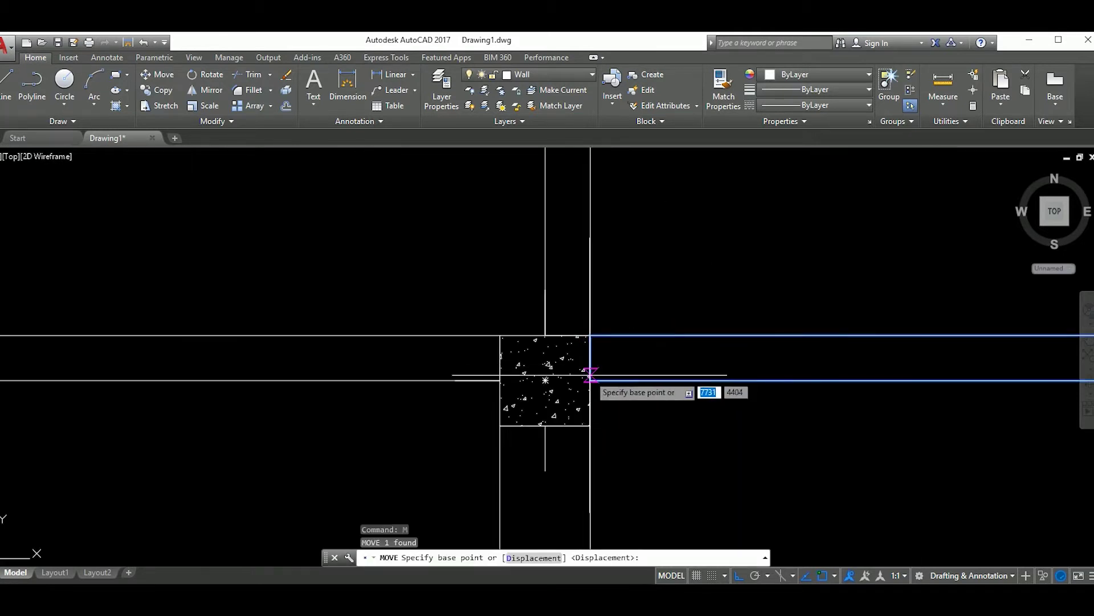
{"action": "left_click", "coordinate": [591, 375]}
{"action": "scroll", "coordinate": [610, 349], "scroll_direction": "down", "scroll_amount": 3}
{"action": "scroll", "coordinate": [667, 283], "scroll_direction": "down", "scroll_amount": 2}
{"action": "scroll", "coordinate": [667, 283], "scroll_direction": "up", "scroll_amount": 4}
{"action": "mouse_move", "coordinate": [654, 350]}
{"action": "middle_mouse_down"}
{"action": "mouse_move", "coordinate": [688, 379]}
{"action": "mouse_move", "coordinate": [743, 391]}
{"action": "middle_mouse_up"}
{"action": "scroll", "coordinate": [584, 340], "scroll_direction": "down", "scroll_amount": 2}
Copy the top wall to close the lower-right bay at the raised column
{"action": "type", "text": "co"}
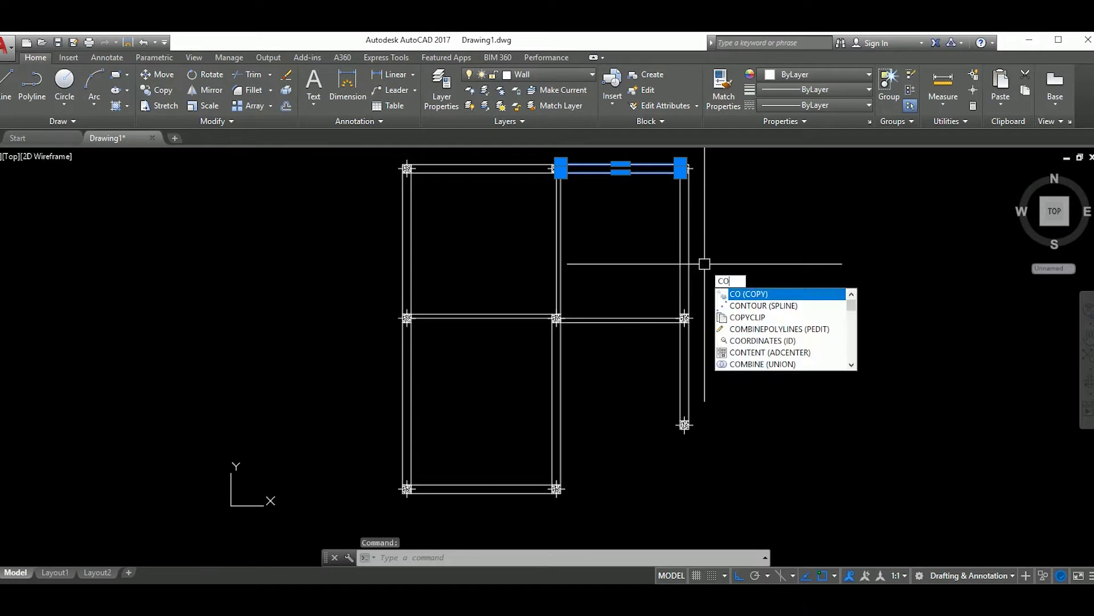
{"action": "key", "text": "Return"}
{"action": "scroll", "coordinate": [705, 264], "scroll_direction": "up", "scroll_amount": 3}
{"action": "left_click", "coordinate": [693, 171]}
{"action": "scroll", "coordinate": [702, 336], "scroll_direction": "down", "scroll_amount": 2}
{"action": "scroll", "coordinate": [703, 436], "scroll_direction": "up", "scroll_amount": 2}
{"action": "key", "text": "Return"}
{"action": "scroll", "coordinate": [652, 366], "scroll_direction": "down", "scroll_amount": 3}
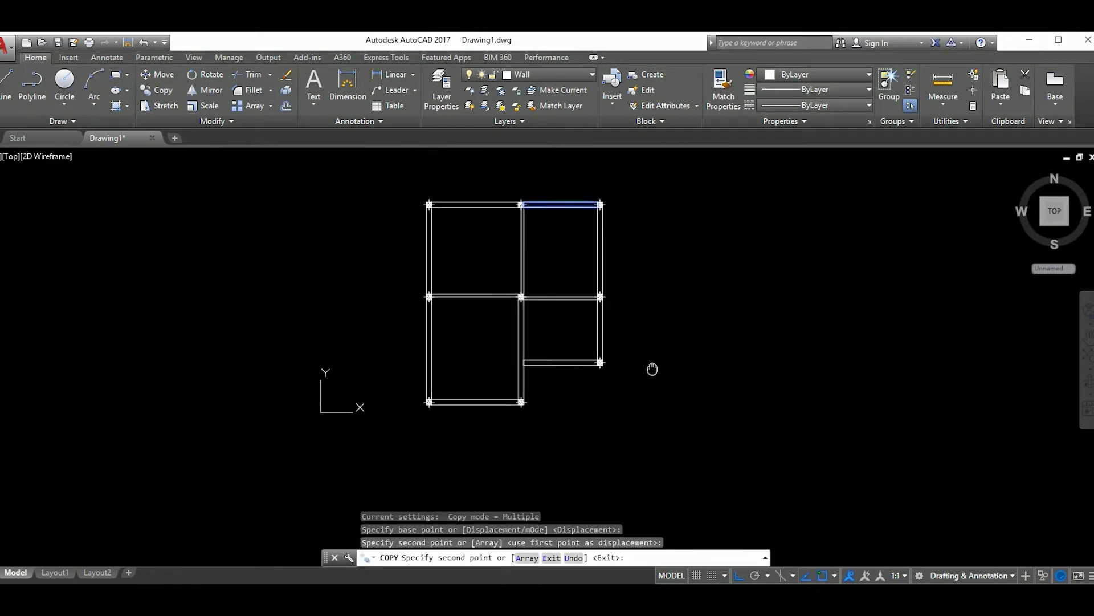
{"action": "key", "text": "Escape"}
{"action": "scroll", "coordinate": [601, 367], "scroll_direction": "up", "scroll_amount": 2}
{"action": "scroll", "coordinate": [606, 350], "scroll_direction": "down", "scroll_amount": 1}
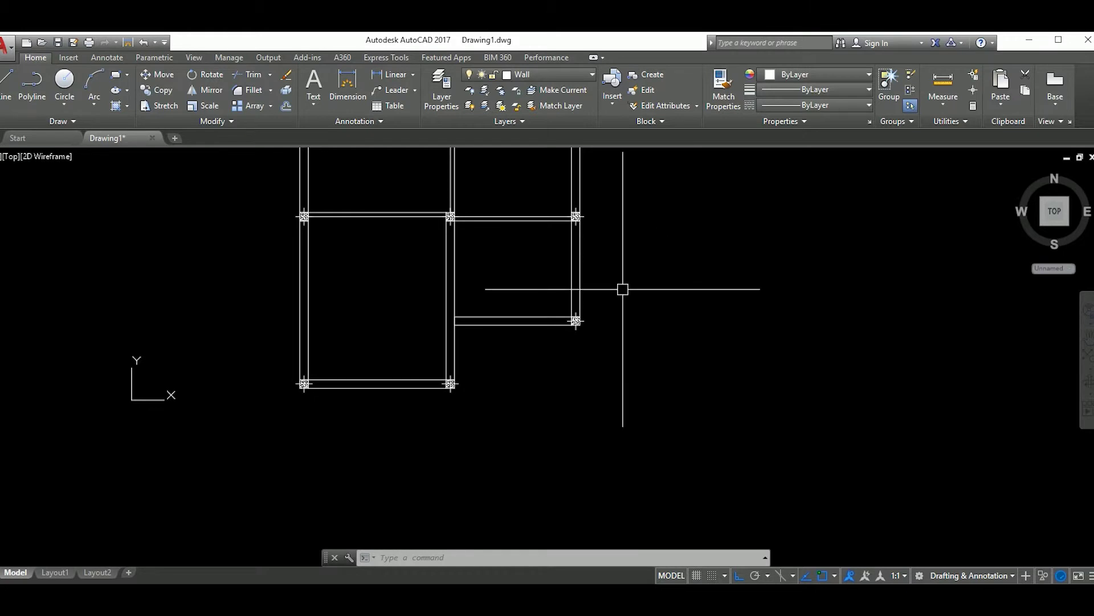
{"action": "scroll", "coordinate": [604, 351], "scroll_direction": "down", "scroll_amount": 4}
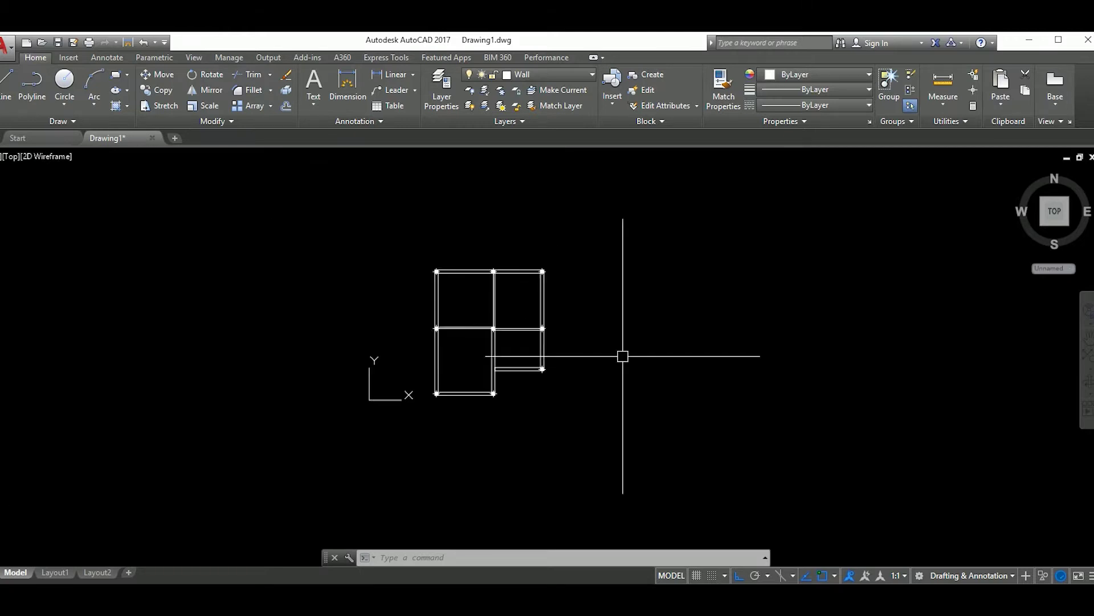
{"action": "scroll", "coordinate": [505, 310], "scroll_direction": "up", "scroll_amount": 2}
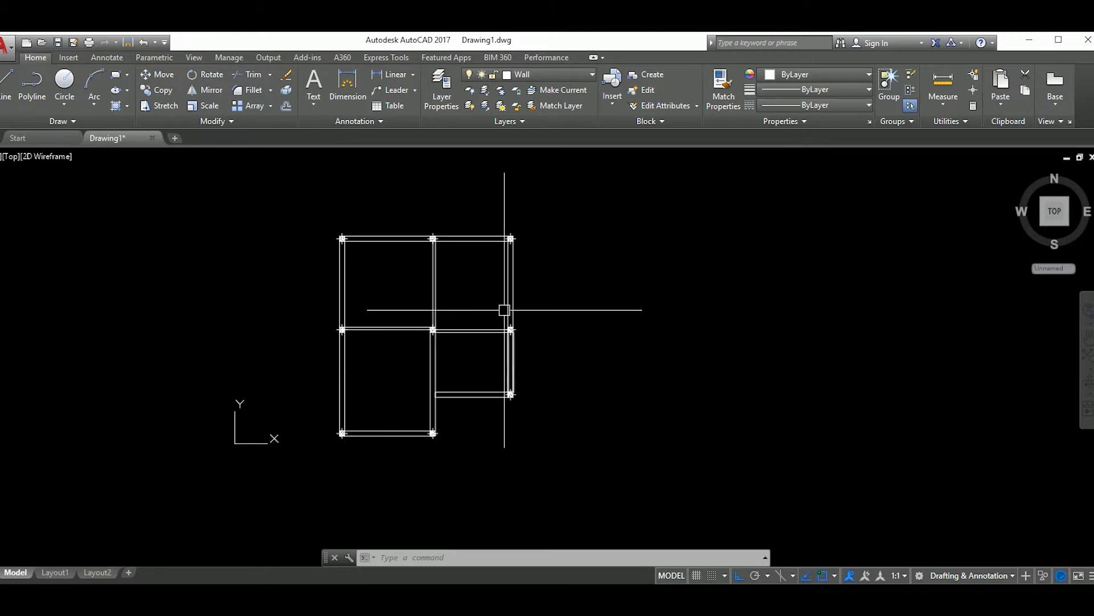
Select all the wall strips and change their colour to yellow
{"action": "left_click", "coordinate": [635, 269]}
{"action": "left_click", "coordinate": [403, 281]}
{"action": "left_click", "coordinate": [477, 427]}
{"action": "left_click", "coordinate": [459, 232]}
{"action": "left_click", "coordinate": [450, 415]}
{"action": "left_click", "coordinate": [362, 403]}
{"action": "left_click", "coordinate": [396, 448]}
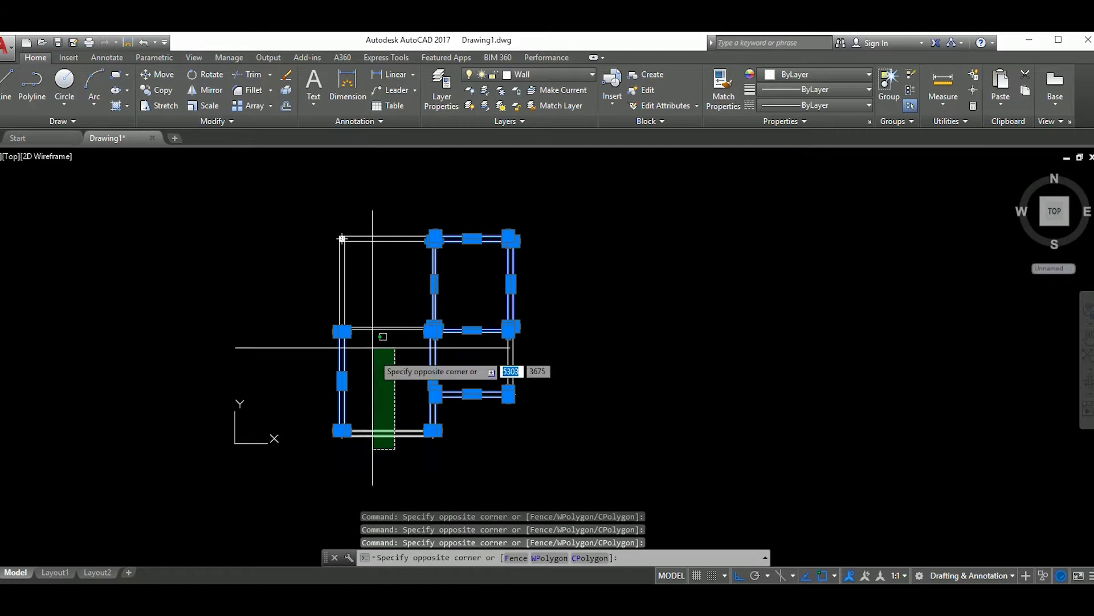
{"action": "left_click", "coordinate": [337, 365]}
{"action": "left_click", "coordinate": [836, 77]}
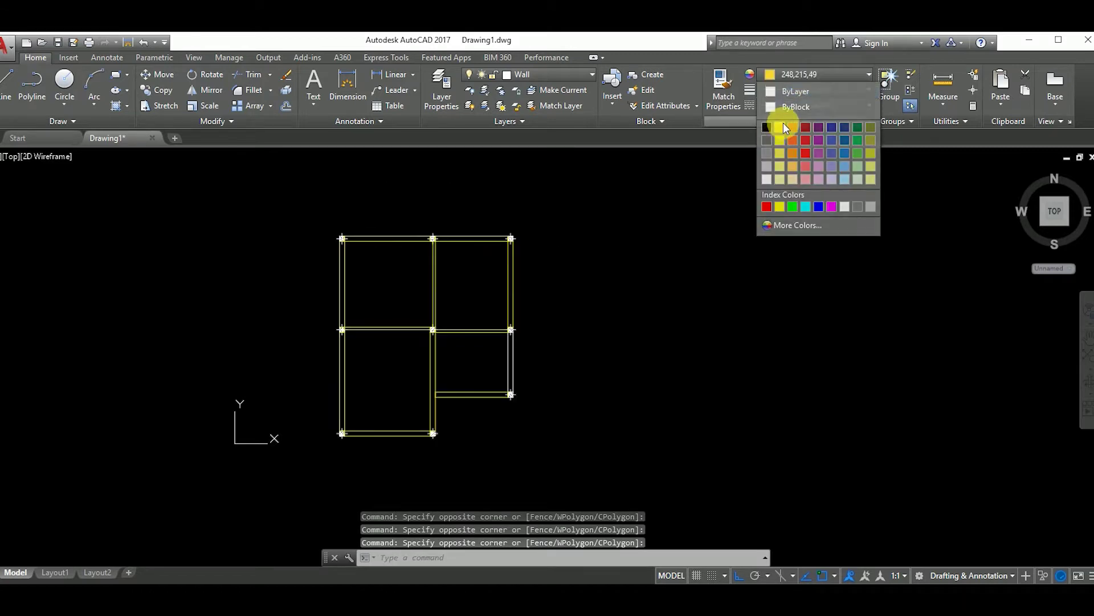
{"action": "left_click", "coordinate": [784, 122]}
{"action": "key", "text": "Escape"}
Make the short right-hand wall yellow as well
{"action": "scroll", "coordinate": [616, 310], "scroll_direction": "up", "scroll_amount": 5}
{"action": "scroll", "coordinate": [616, 310], "scroll_direction": "down", "scroll_amount": 5}
{"action": "left_click_drag", "start_coordinate": [616, 319], "coordinate": [587, 342]}
{"action": "left_click", "coordinate": [815, 74]}
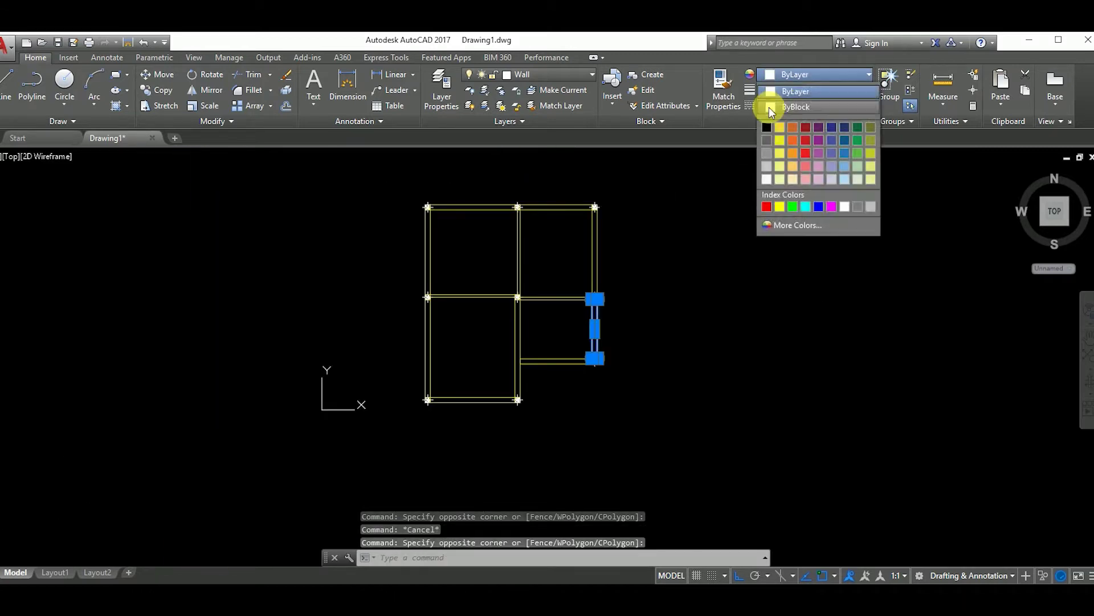
{"action": "left_click", "coordinate": [784, 122]}
{"action": "key", "text": "Escape"}
{"action": "middle_click_drag", "start_coordinate": [722, 336], "coordinate": [717, 364]}
Make Symbol the current layer with green 88,186,72 as the drawing colour
{"action": "left_click", "coordinate": [479, 77]}
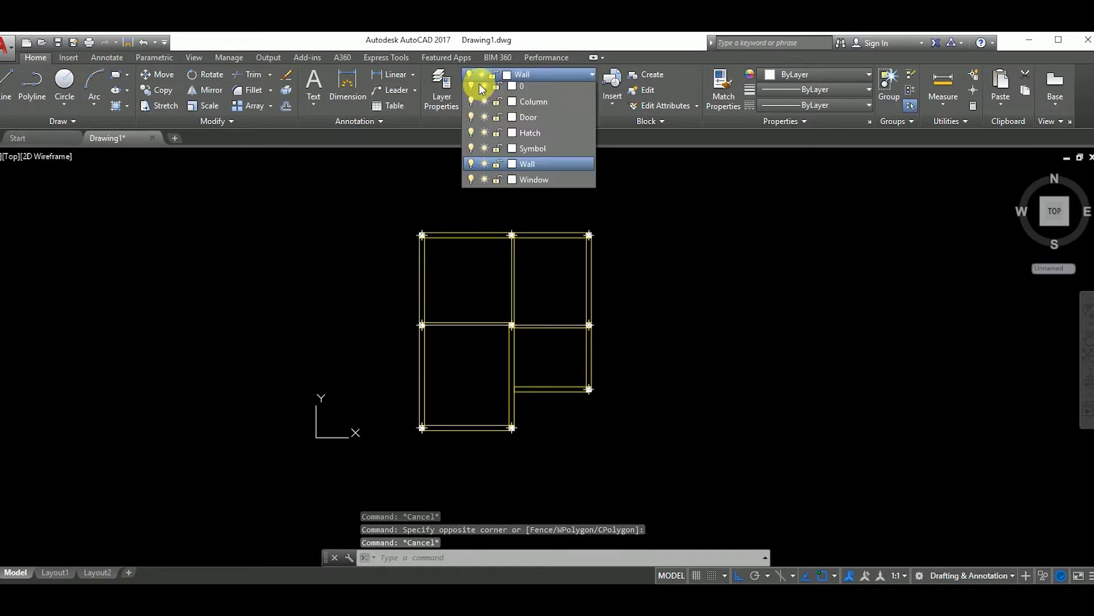
{"action": "left_click", "coordinate": [532, 152]}
{"action": "scroll", "coordinate": [594, 399], "scroll_direction": "up", "scroll_amount": 4}
{"action": "scroll", "coordinate": [604, 383], "scroll_direction": "down", "scroll_amount": 2}
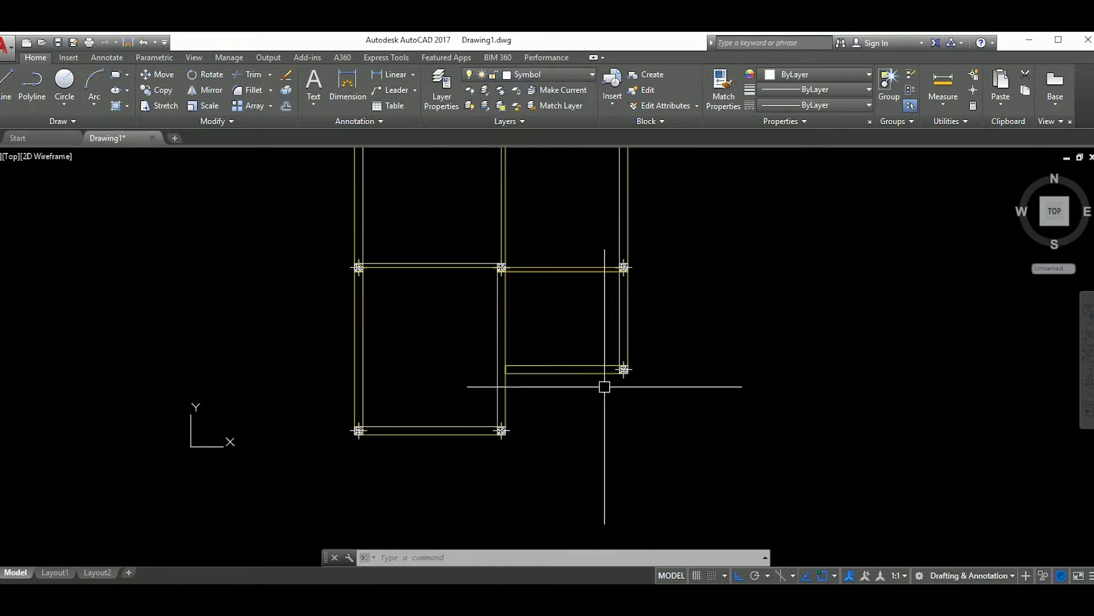
{"action": "left_click", "coordinate": [814, 76]}
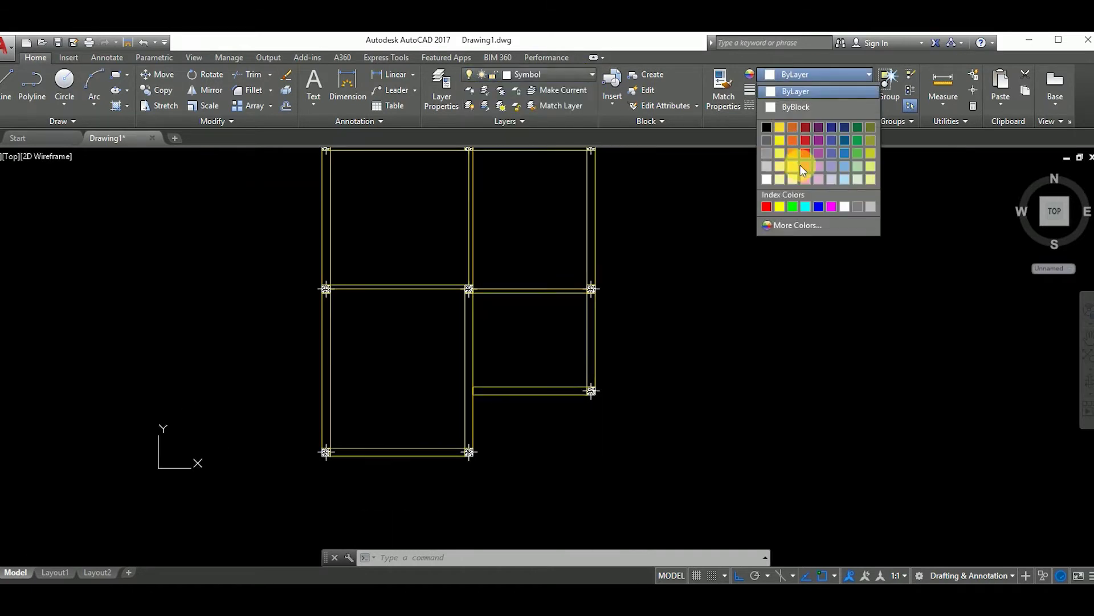
{"action": "left_click", "coordinate": [857, 153]}
Start a line at the column corner, then cancel it
{"action": "type", "text": "l"}
{"action": "key", "text": "Return"}
{"action": "scroll", "coordinate": [594, 393], "scroll_direction": "up", "scroll_amount": 3}
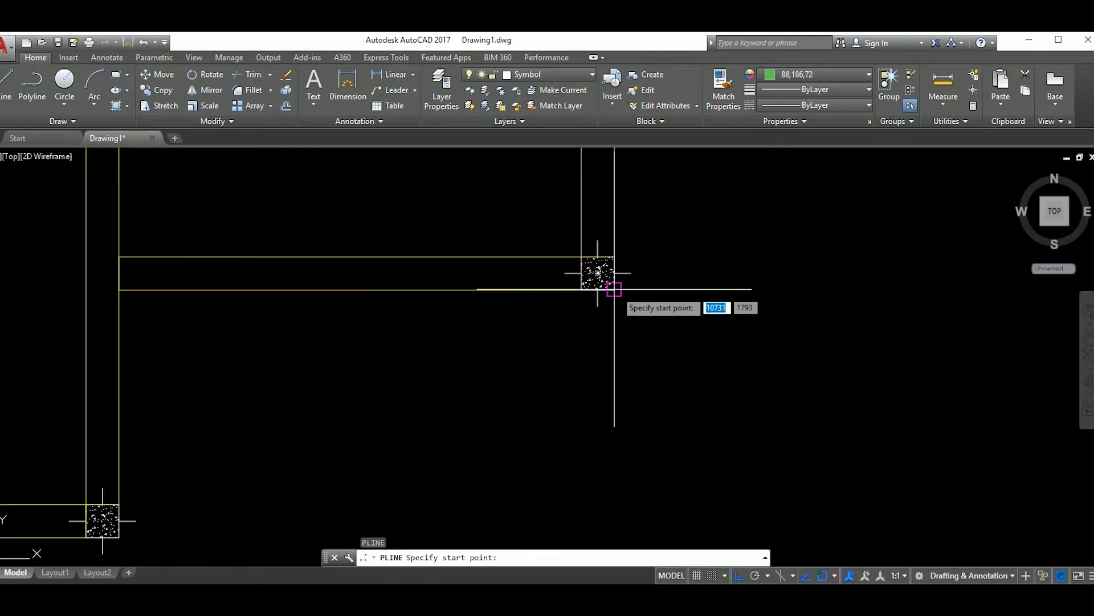
{"action": "left_click", "coordinate": [597, 273]}
{"action": "key", "text": "Escape"}
Draw a 3000 by 1500 rectangle (-3000,-1500) from the column corner below the right-hand room
{"action": "type", "text": "rec"}
{"action": "key", "text": "Return"}
{"action": "left_click", "coordinate": [613, 291]}
{"action": "middle_click_drag", "start_coordinate": [422, 408], "coordinate": [570, 293]}
{"action": "scroll", "coordinate": [416, 365], "scroll_direction": "up", "scroll_amount": 2}
{"action": "key", "text": "Return"}
{"action": "scroll", "coordinate": [406, 358], "scroll_direction": "down", "scroll_amount": 3}
{"action": "scroll", "coordinate": [445, 383], "scroll_direction": "down", "scroll_amount": 1}
{"action": "middle_click_drag", "start_coordinate": [481, 394], "coordinate": [447, 396]}
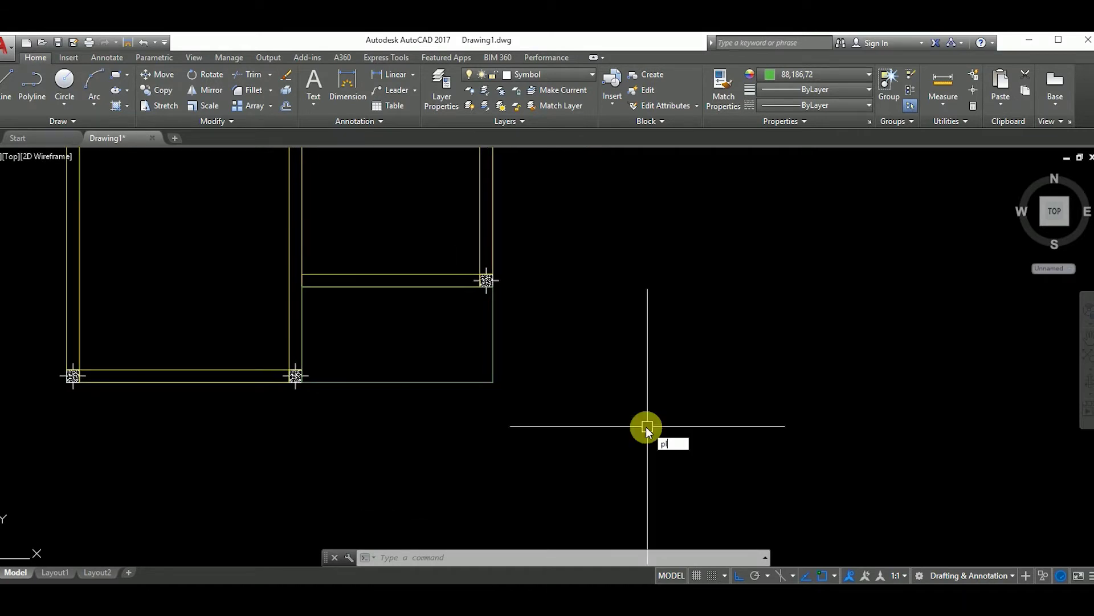
Begin a polyline at the room corner with a 900-long first segment running down
{"action": "key", "text": "Return"}
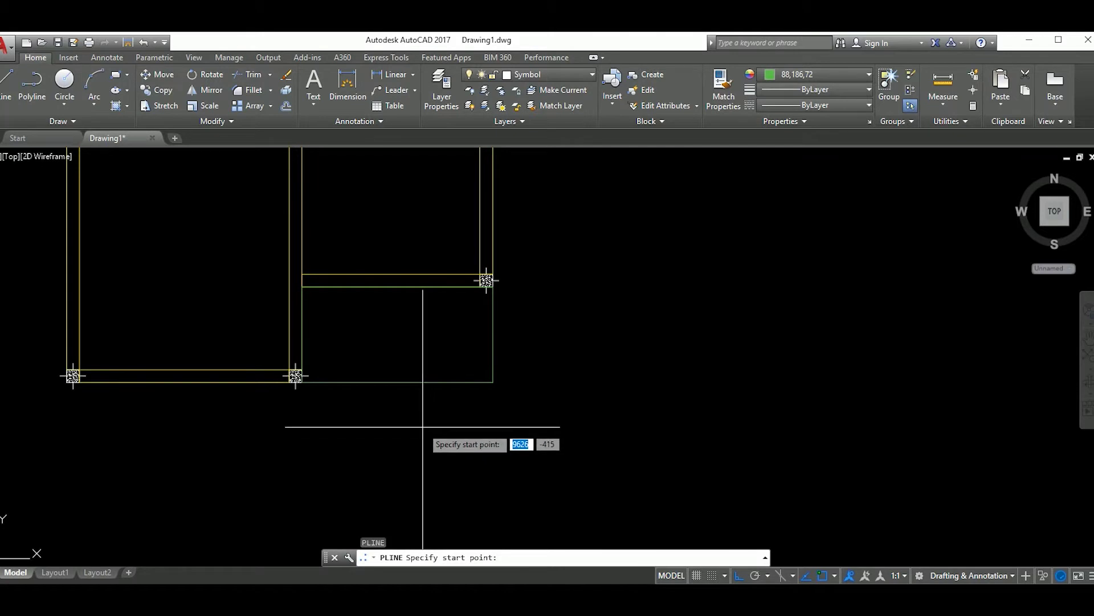
{"action": "scroll", "coordinate": [394, 422], "scroll_direction": "up", "scroll_amount": 2}
{"action": "key", "text": "Escape"}
{"action": "scroll", "coordinate": [456, 394], "scroll_direction": "down", "scroll_amount": 2}
{"action": "scroll", "coordinate": [414, 403], "scroll_direction": "up", "scroll_amount": 2}
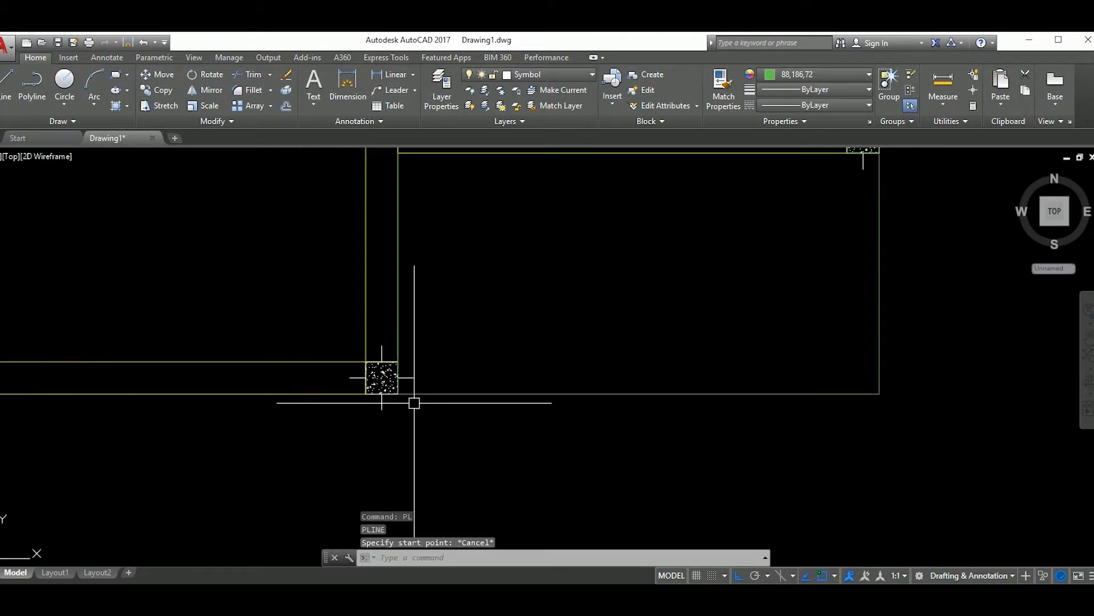
{"action": "type", "text": "Pl"}
{"action": "key", "text": "Return"}
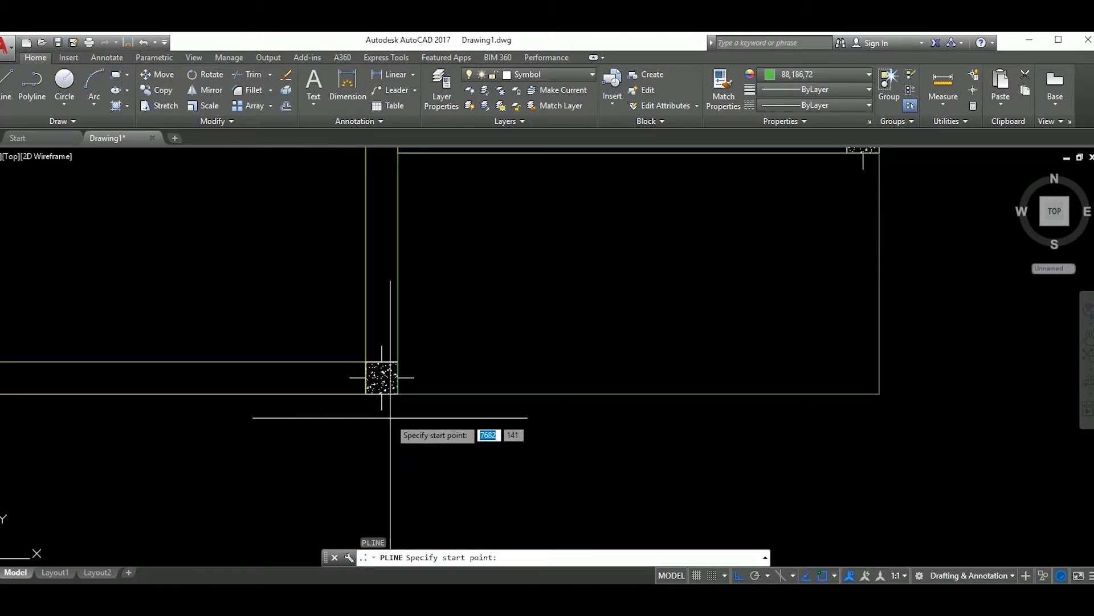
{"action": "left_click", "coordinate": [390, 417]}
{"action": "scroll", "coordinate": [406, 439], "scroll_direction": "down", "scroll_amount": 3}
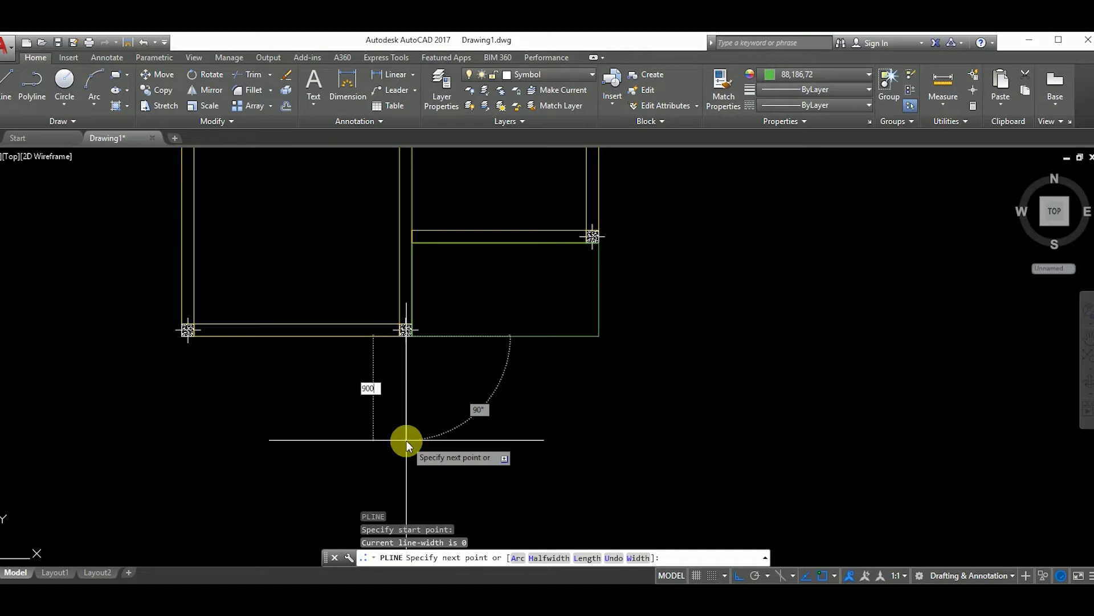
{"action": "key", "text": "Return"}
{"action": "scroll", "coordinate": [520, 325], "scroll_direction": "up", "scroll_amount": 2}
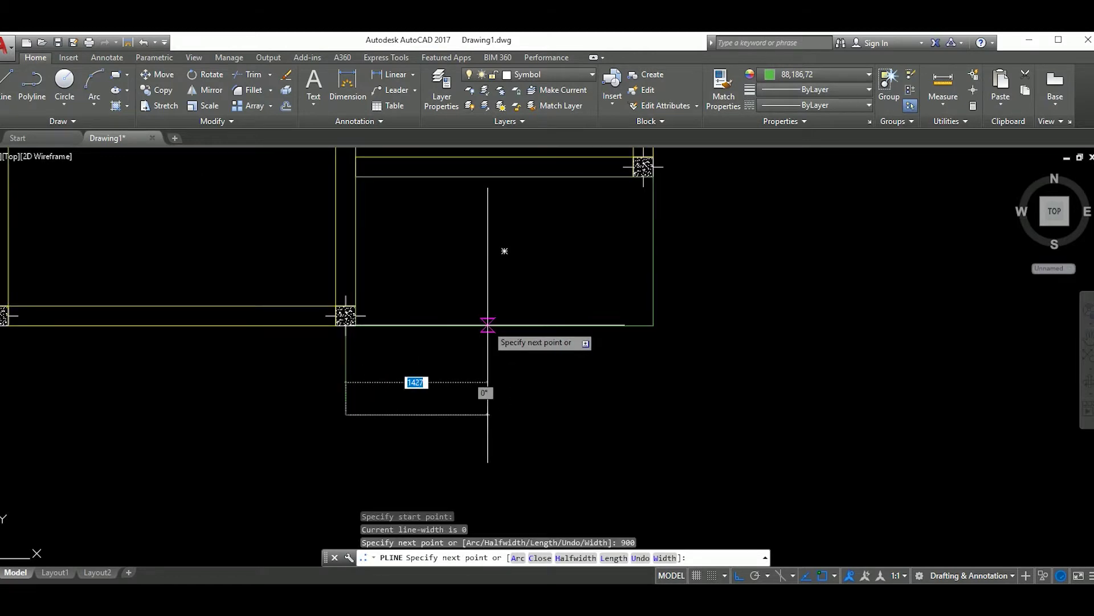
Place the stair polyline's last point and finish the outline
{"action": "left_click", "coordinate": [504, 415]}
{"action": "left_click", "coordinate": [504, 325]}
{"action": "key", "text": "Escape"}
{"action": "left_click", "coordinate": [533, 439]}
{"action": "left_click", "coordinate": [459, 376]}
Offset the stair polyline by 50 and check its midpoint grip
{"action": "type", "text": "o"}
{"action": "key", "text": "Return"}
{"action": "type", "text": "50"}
{"action": "key", "text": "Return"}
{"action": "left_click", "coordinate": [466, 364]}
{"action": "key", "text": "Escape"}
{"action": "scroll", "coordinate": [473, 387], "scroll_direction": "up", "scroll_amount": 2}
{"action": "left_click", "coordinate": [473, 387]}
{"action": "left_click", "coordinate": [314, 389]}
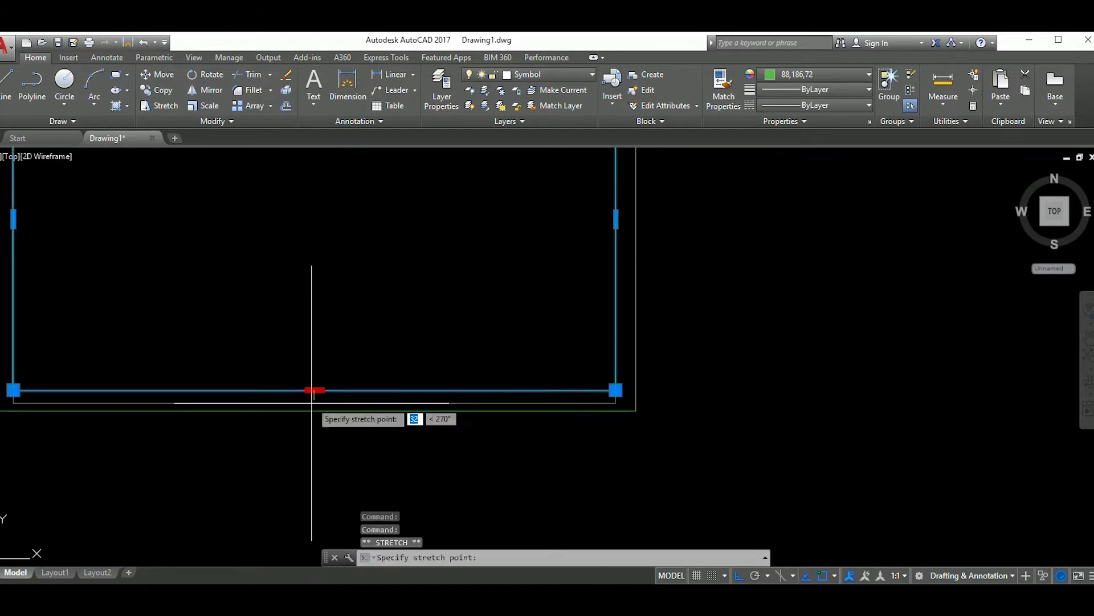
{"action": "key", "text": "Escape"}
{"action": "scroll", "coordinate": [454, 451], "scroll_direction": "down", "scroll_amount": 2}
Draw the first horizontal tread line across the stair and adjust its end point
{"action": "key", "text": "l"}
{"action": "key", "text": "Return"}
{"action": "left_click", "coordinate": [576, 403]}
{"action": "left_click", "coordinate": [195, 403]}
{"action": "key", "text": "Escape"}
{"action": "scroll", "coordinate": [196, 399], "scroll_direction": "up", "scroll_amount": 3}
{"action": "left_click", "coordinate": [196, 390]}
{"action": "left_click", "coordinate": [195, 404]}
{"action": "key", "text": "Escape"}
{"action": "left_click", "coordinate": [327, 404]}
{"action": "scroll", "coordinate": [327, 404], "scroll_direction": "down", "scroll_amount": 2}
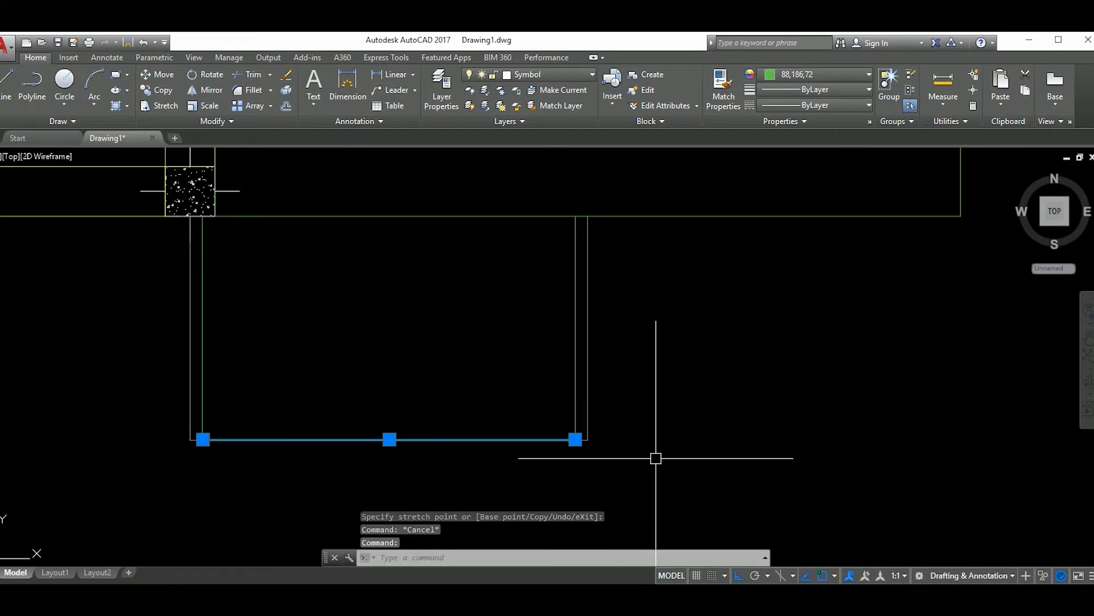
Offset the tread line at 30-unit spacing to add more treads
{"action": "type", "text": "o"}
{"action": "key", "text": "Return"}
{"action": "type", "text": "30"}
{"action": "key", "text": "Return"}
{"action": "left_click", "coordinate": [513, 440]}
{"action": "left_click", "coordinate": [482, 313]}
{"action": "scroll", "coordinate": [650, 386], "scroll_direction": "down", "scroll_amount": 2}
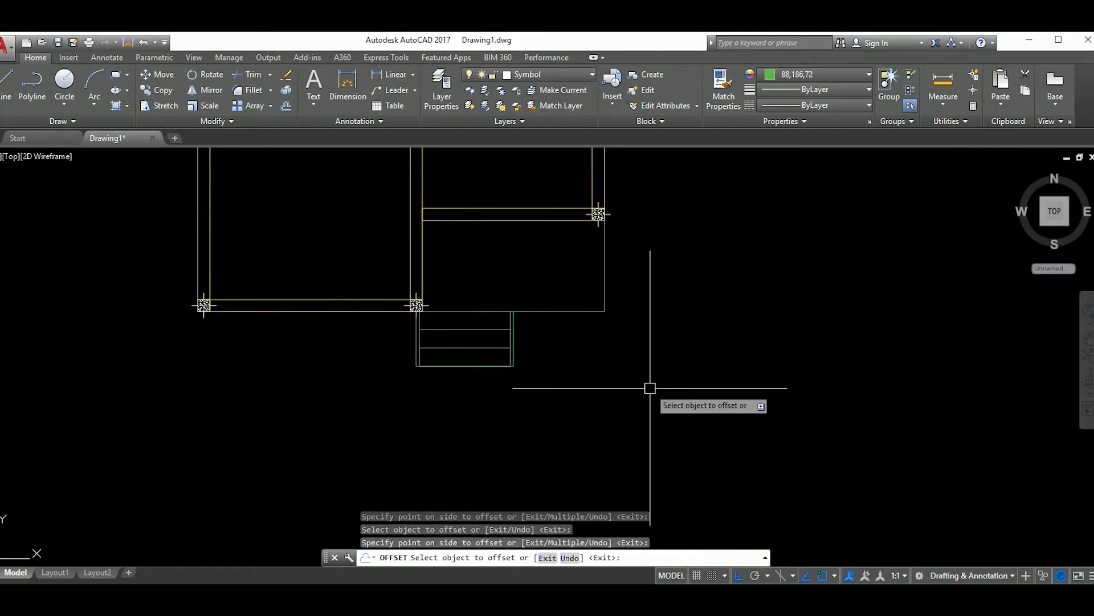
{"action": "key", "text": "Escape"}
Pan and zoom around the plan to review the finished green stair symbol
{"action": "scroll", "coordinate": [473, 317], "scroll_direction": "down", "scroll_amount": 4}
{"action": "scroll", "coordinate": [518, 337], "scroll_direction": "up", "scroll_amount": 2}
{"action": "scroll", "coordinate": [481, 344], "scroll_direction": "down", "scroll_amount": 2}
{"action": "mouse_move", "coordinate": [481, 345]}
{"action": "middle_mouse_down"}
{"action": "mouse_move", "coordinate": [476, 391]}
{"action": "mouse_move", "coordinate": [515, 396]}
{"action": "middle_mouse_up"}
{"action": "scroll", "coordinate": [482, 387], "scroll_direction": "down", "scroll_amount": 2}
{"action": "scroll", "coordinate": [496, 398], "scroll_direction": "up", "scroll_amount": 2}
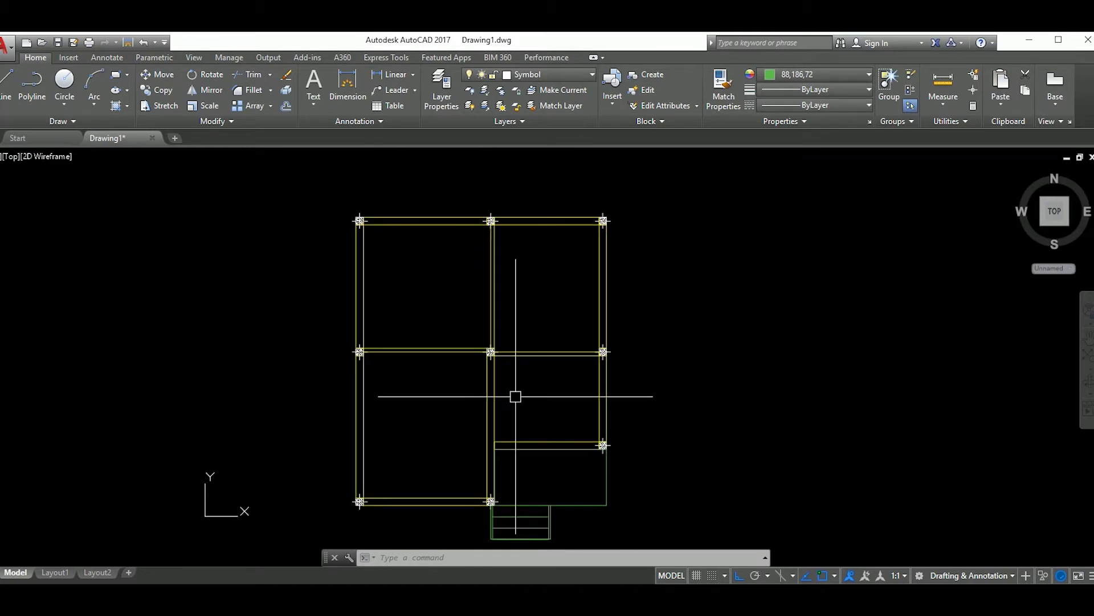
{"action": "scroll", "coordinate": [444, 296], "scroll_direction": "up", "scroll_amount": 4}
{"action": "scroll", "coordinate": [425, 317], "scroll_direction": "down", "scroll_amount": 4}
{"action": "scroll", "coordinate": [425, 317], "scroll_direction": "down", "scroll_amount": 1}
{"action": "mouse_move", "coordinate": [439, 399]}
{"action": "middle_mouse_down"}
{"action": "mouse_move", "coordinate": [454, 315]}
{"action": "mouse_move", "coordinate": [374, 347]}
{"action": "middle_mouse_up"}
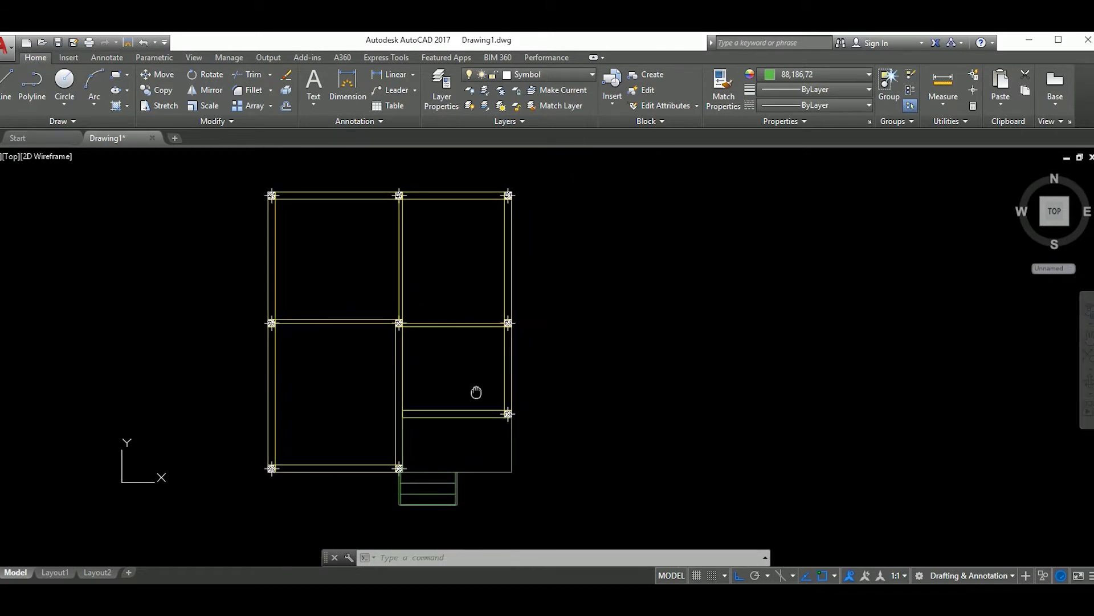
{"action": "middle_click_drag", "start_coordinate": [481, 381], "coordinate": [435, 386]}
{"action": "scroll", "coordinate": [536, 399], "scroll_direction": "down", "scroll_amount": 2}
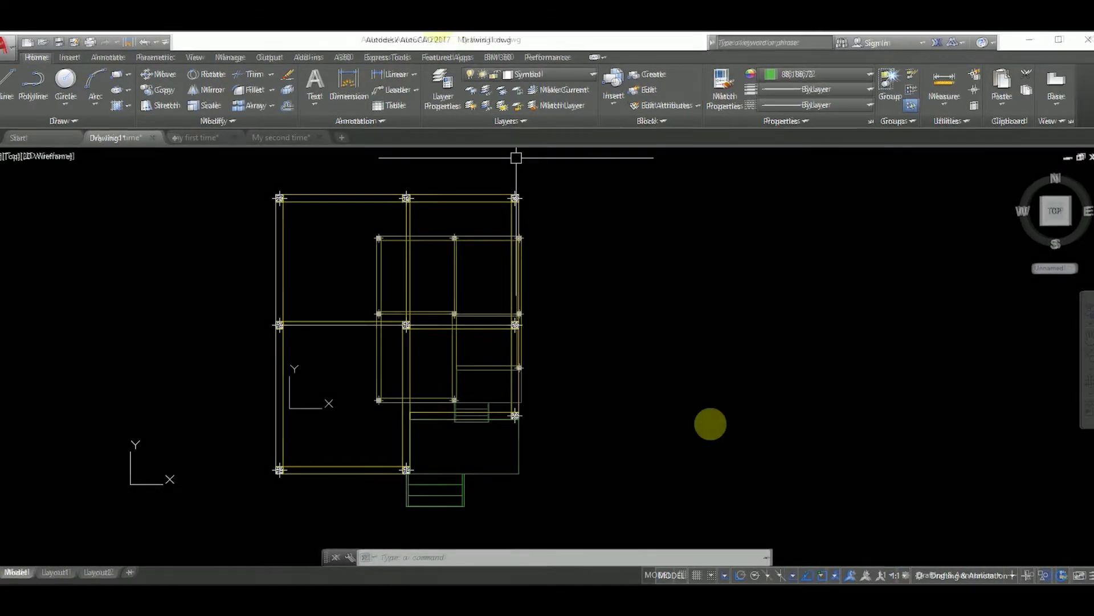
Paste the copied door and furniture symbols beside the plan in My third time
{"action": "mouse_move", "coordinate": [537, 375]}
{"action": "middle_mouse_down"}
{"action": "mouse_move", "coordinate": [612, 375]}
{"action": "mouse_move", "coordinate": [296, 547]}
{"action": "middle_mouse_up"}
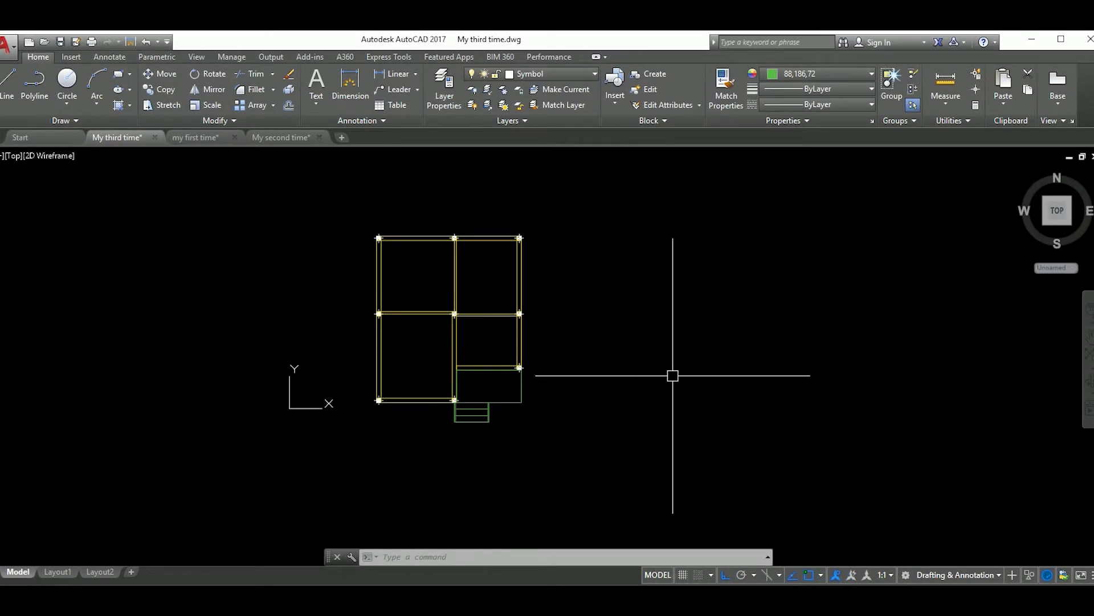
{"action": "scroll", "coordinate": [611, 374], "scroll_direction": "up", "scroll_amount": 2}
{"action": "key", "text": "ctrl+v"}
{"action": "scroll", "coordinate": [616, 317], "scroll_direction": "down", "scroll_amount": 3}
{"action": "scroll", "coordinate": [677, 313], "scroll_direction": "up", "scroll_amount": 3}
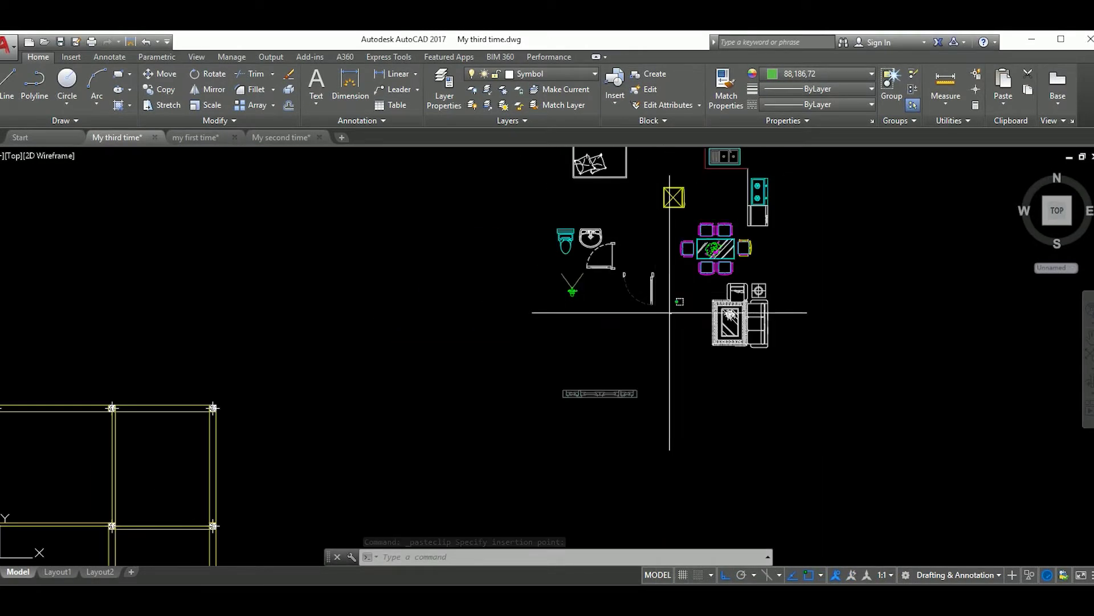
{"action": "left_click", "coordinate": [623, 305]}
Move the door symbol onto a wall of the plan
{"action": "left_click", "coordinate": [649, 342]}
{"action": "left_click", "coordinate": [618, 265]}
{"action": "type", "text": "m"}
{"action": "key", "text": "Return"}
{"action": "scroll", "coordinate": [655, 285], "scroll_direction": "up", "scroll_amount": 5}
{"action": "left_click", "coordinate": [655, 276]}
{"action": "scroll", "coordinate": [611, 313], "scroll_direction": "down", "scroll_amount": 4}
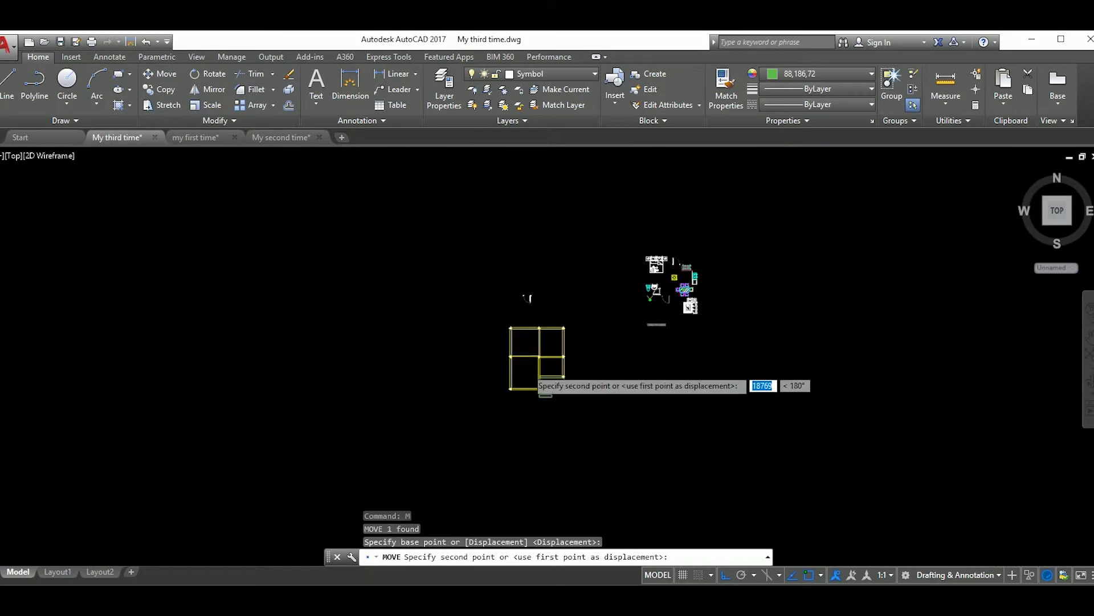
{"action": "left_click", "coordinate": [587, 383]}
{"action": "scroll", "coordinate": [588, 383], "scroll_direction": "up", "scroll_amount": 3}
{"action": "left_click", "coordinate": [652, 413]}
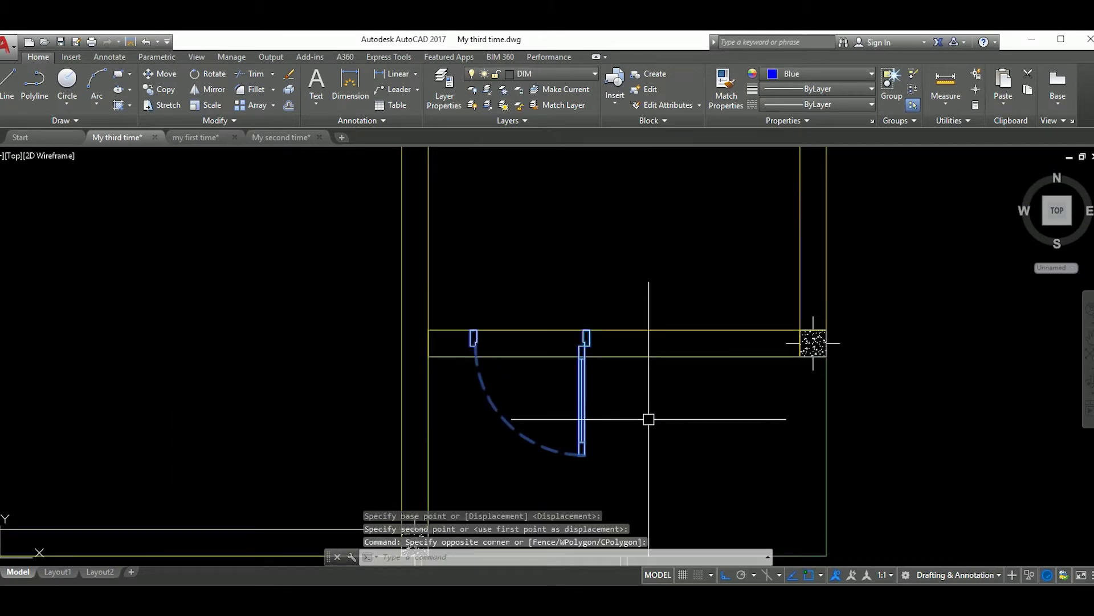
Mirror the door twice, erasing the originals, to flip its swing direction
{"action": "type", "text": "i"}
{"action": "key", "text": "Return"}
{"action": "left_click", "coordinate": [570, 294]}
{"action": "left_click", "coordinate": [501, 282]}
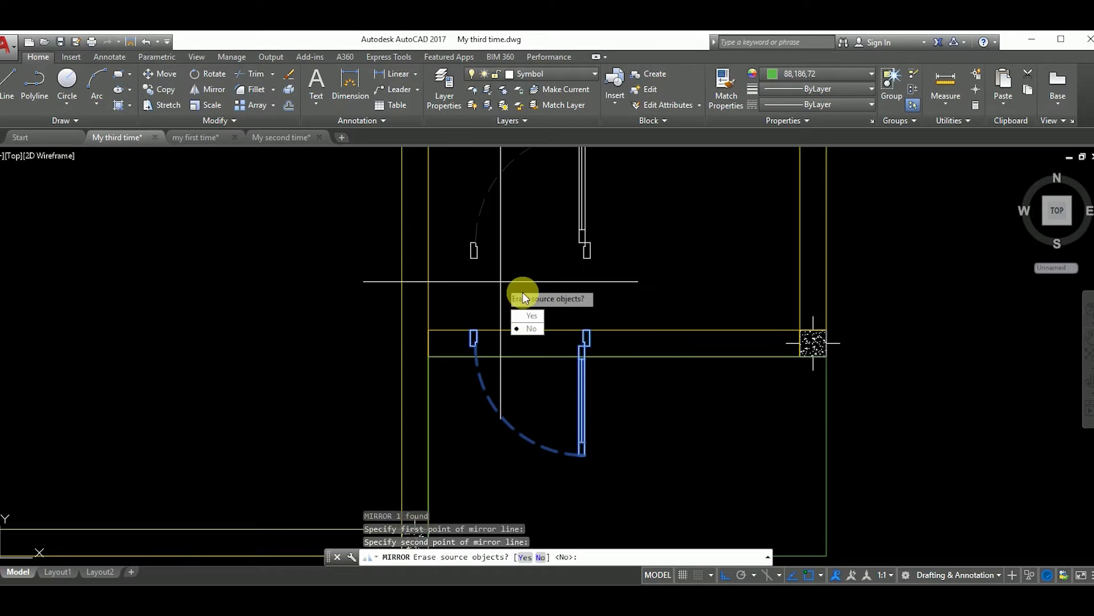
{"action": "left_click", "coordinate": [530, 316]}
{"action": "left_click", "coordinate": [562, 263]}
{"action": "key", "text": "Return"}
{"action": "left_click", "coordinate": [564, 267]}
{"action": "left_click", "coordinate": [564, 222]}
{"action": "key", "text": "y"}
{"action": "key", "text": "Return"}
Move the door leftward toward its wall opening
{"action": "type", "text": "m"}
{"action": "key", "text": "Return"}
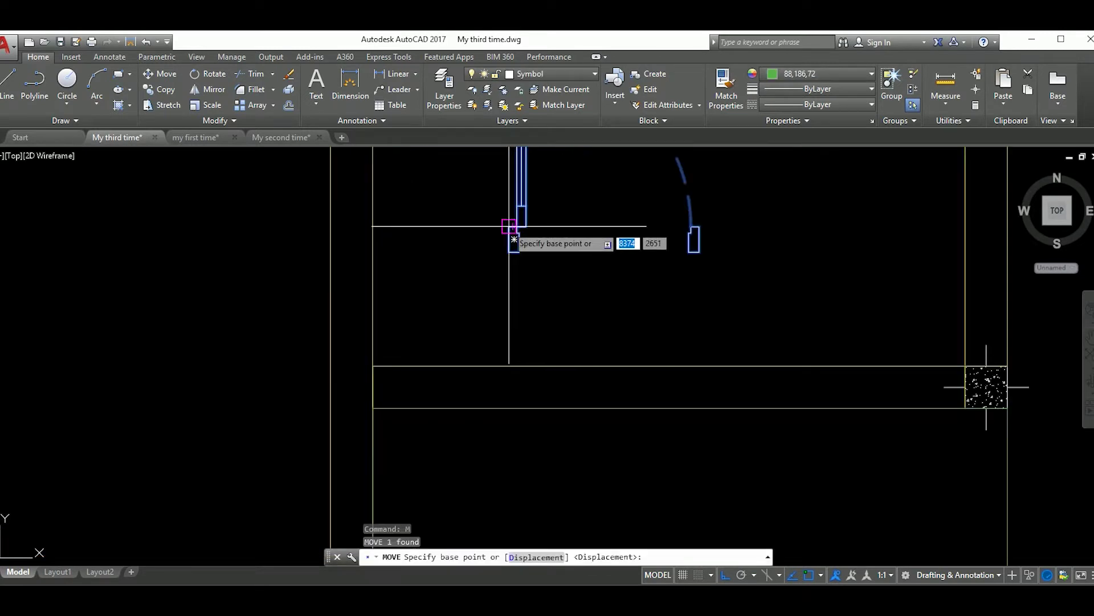
{"action": "left_click", "coordinate": [515, 240]}
{"action": "scroll", "coordinate": [514, 239], "scroll_direction": "down", "scroll_amount": 2}
{"action": "middle_click_drag", "start_coordinate": [501, 323], "coordinate": [585, 346]}
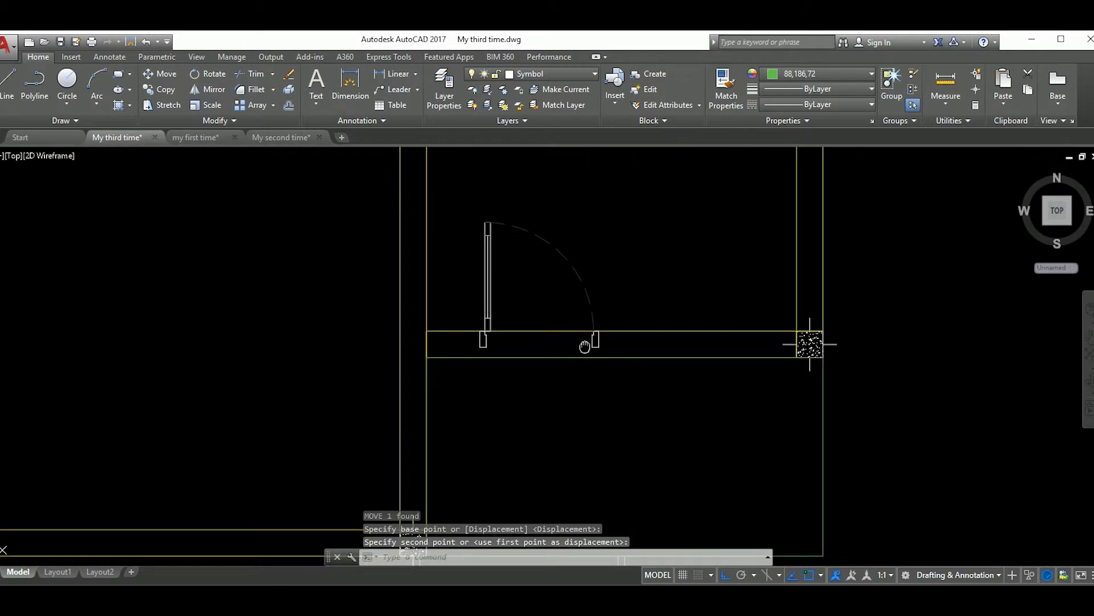
{"action": "left_click", "coordinate": [584, 345]}
{"action": "type", "text": "m"}
{"action": "key", "text": "Return"}
{"action": "scroll", "coordinate": [579, 342], "scroll_direction": "up", "scroll_amount": 2}
{"action": "left_click", "coordinate": [566, 335]}
{"action": "scroll", "coordinate": [566, 334], "scroll_direction": "up", "scroll_amount": 2}
{"action": "left_click", "coordinate": [428, 330]}
Move the door again into its final position in the opening
{"action": "left_click", "coordinate": [559, 357]}
{"action": "type", "text": "m"}
{"action": "key", "text": "Return"}
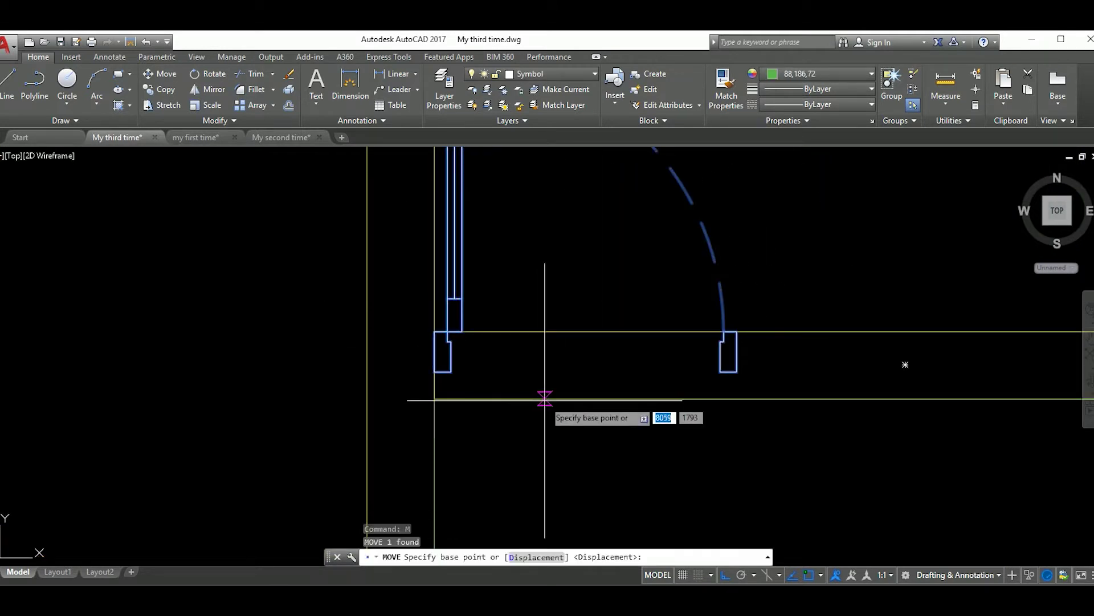
{"action": "left_click", "coordinate": [548, 399]}
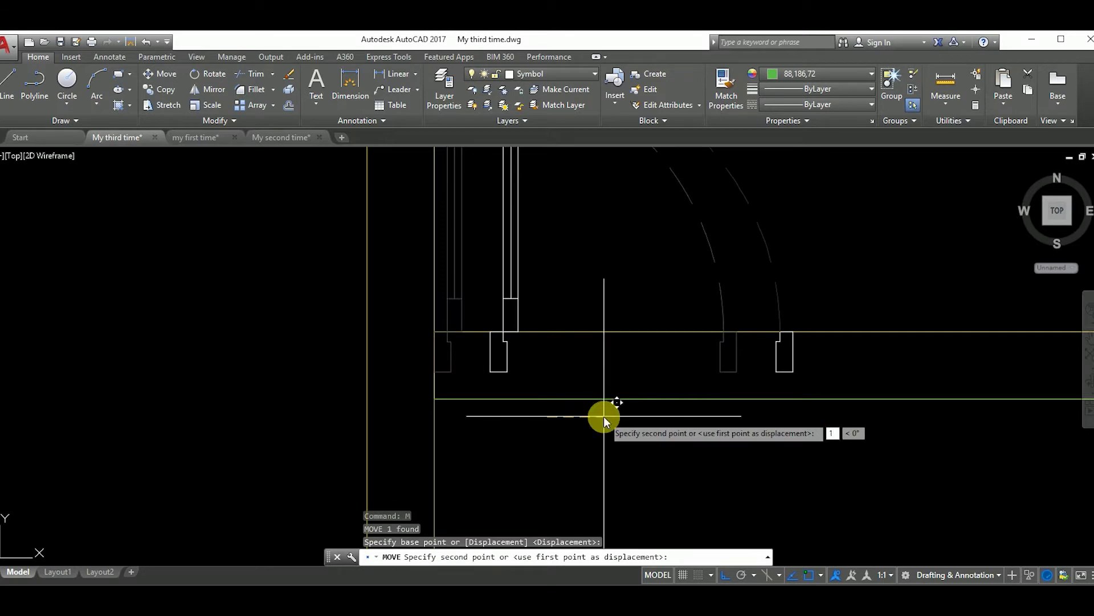
{"action": "left_click", "coordinate": [603, 416]}
{"action": "scroll", "coordinate": [603, 416], "scroll_direction": "down", "scroll_amount": 3}
{"action": "scroll", "coordinate": [908, 371], "scroll_direction": "up", "scroll_amount": 2}
Make Wall the current layer
{"action": "type", "text": "l"}
{"action": "key", "text": "Return"}
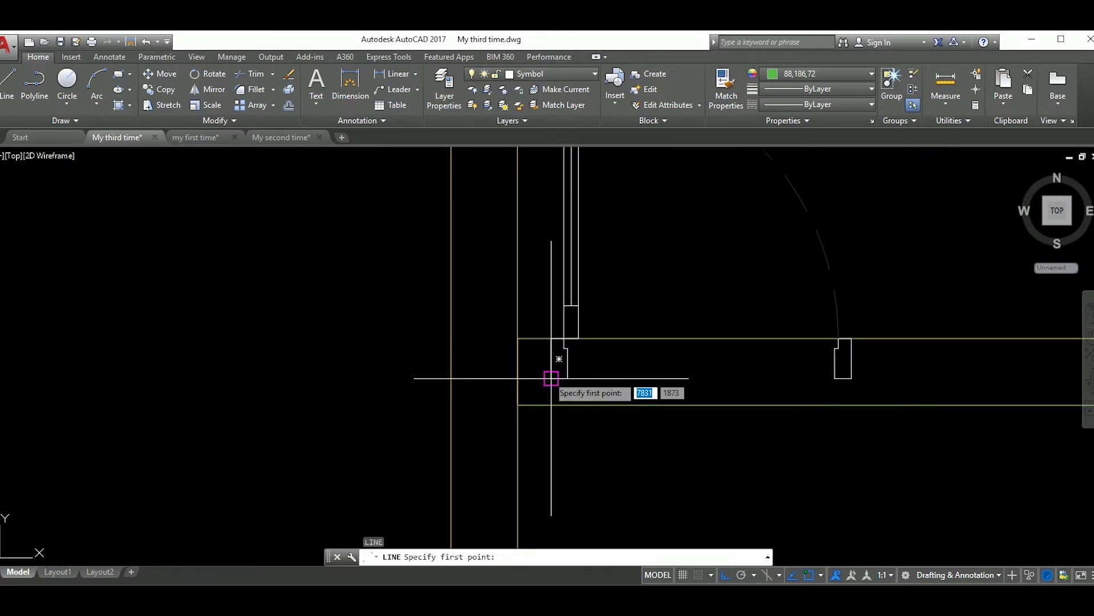
{"action": "key", "text": "Escape"}
{"action": "left_click", "coordinate": [562, 76]}
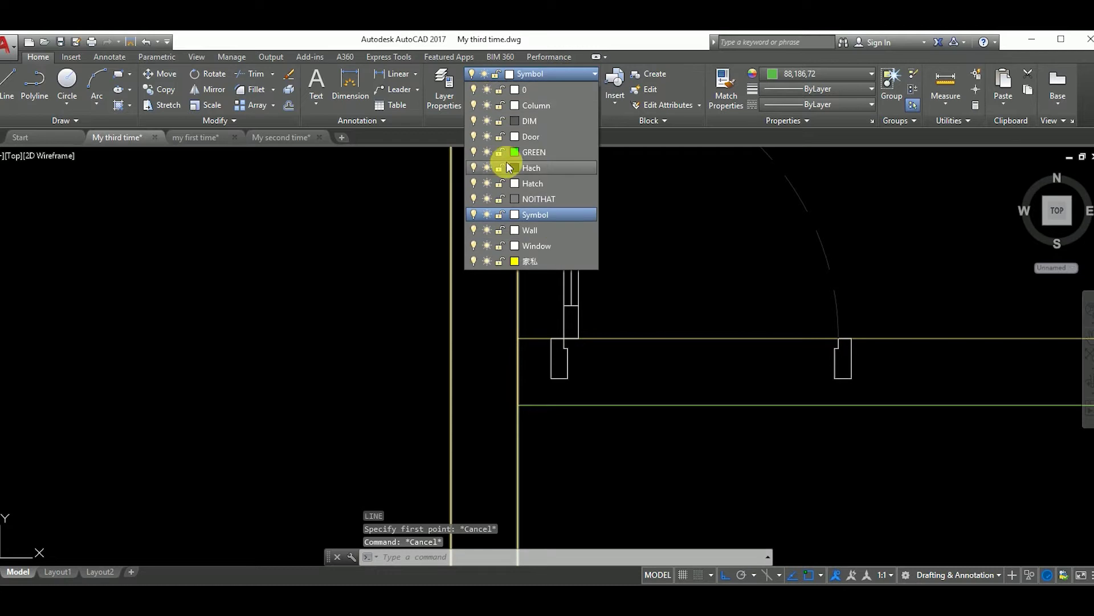
{"action": "left_click", "coordinate": [533, 229]}
Draw the vertical jamb line beside the door on the Wall layer
{"action": "type", "text": "l"}
{"action": "key", "text": "Return"}
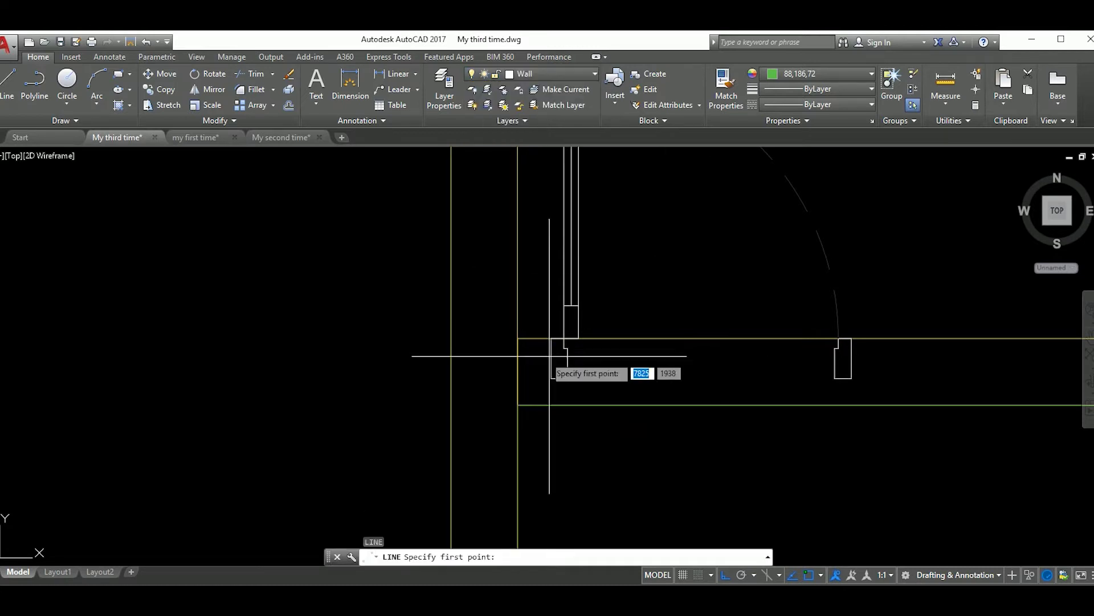
{"action": "left_click", "coordinate": [551, 378]}
{"action": "key", "text": "Escape"}
{"action": "key", "text": "Return"}
{"action": "key", "text": "Escape"}
Begin trimming wall lines around the opening, then cancel and review the view
{"action": "scroll", "coordinate": [835, 405], "scroll_direction": "down", "scroll_amount": 2}
{"action": "middle_click_drag", "start_coordinate": [826, 391], "coordinate": [768, 403]}
{"action": "key", "text": "Return"}
{"action": "left_click", "coordinate": [756, 406]}
{"action": "key", "text": "Escape"}
{"action": "scroll", "coordinate": [778, 398], "scroll_direction": "down", "scroll_amount": 3}
{"action": "scroll", "coordinate": [778, 398], "scroll_direction": "down", "scroll_amount": 2}
{"action": "scroll", "coordinate": [775, 401], "scroll_direction": "up", "scroll_amount": 4}
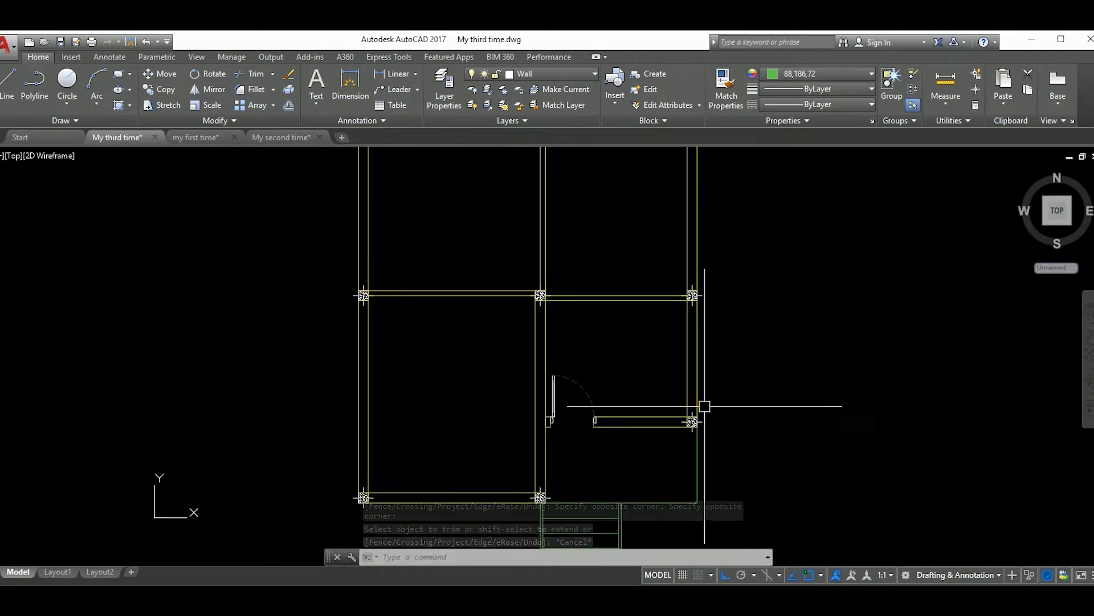
{"action": "scroll", "coordinate": [650, 450], "scroll_direction": "down", "scroll_amount": 2}
Move the sofa, rug and armchair block into the lower-left room
{"action": "scroll", "coordinate": [802, 298], "scroll_direction": "down", "scroll_amount": 2}
{"action": "scroll", "coordinate": [850, 359], "scroll_direction": "up", "scroll_amount": 2}
{"action": "type", "text": "m"}
{"action": "key", "text": "Return"}
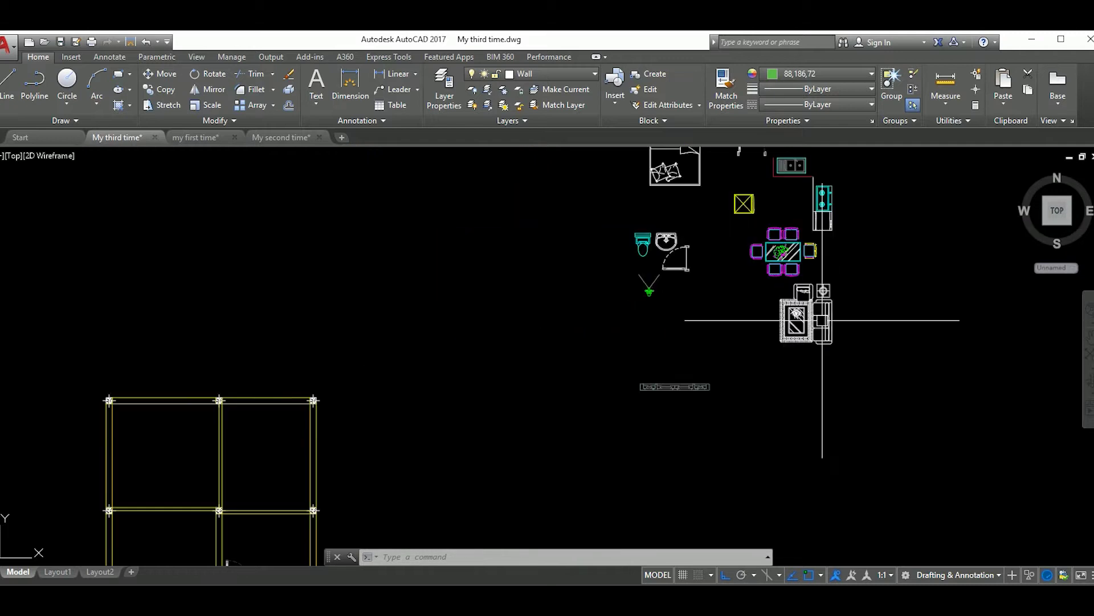
{"action": "left_click", "coordinate": [889, 343]}
{"action": "scroll", "coordinate": [839, 346], "scroll_direction": "down", "scroll_amount": 2}
{"action": "scroll", "coordinate": [770, 378], "scroll_direction": "up", "scroll_amount": 3}
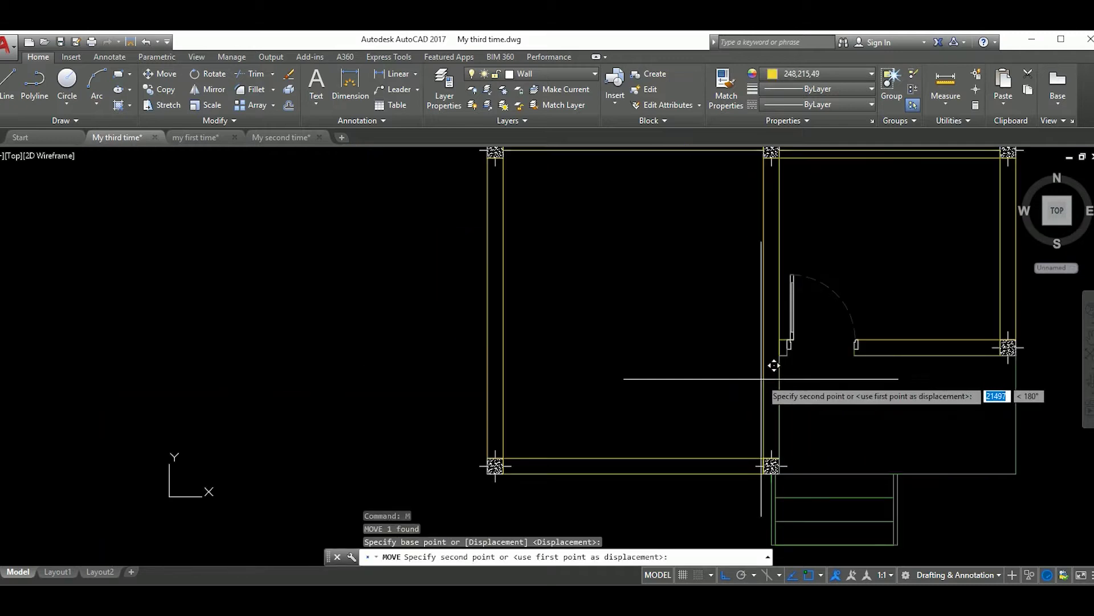
{"action": "left_click", "coordinate": [570, 342]}
Mirror the furniture set about a vertical axis, erasing the original
{"action": "left_click", "coordinate": [733, 376]}
{"action": "left_click", "coordinate": [586, 319]}
{"action": "type", "text": "mi"}
{"action": "key", "text": "Return"}
{"action": "left_click", "coordinate": [682, 371]}
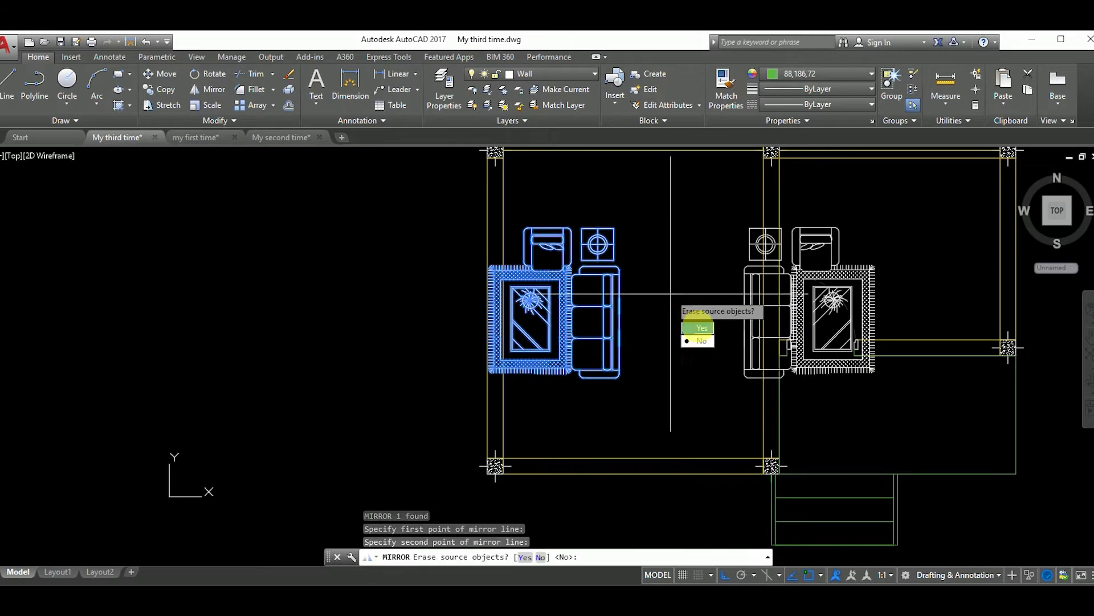
{"action": "left_click", "coordinate": [682, 308]}
{"action": "type", "text": "Y"}
{"action": "key", "text": "Return"}
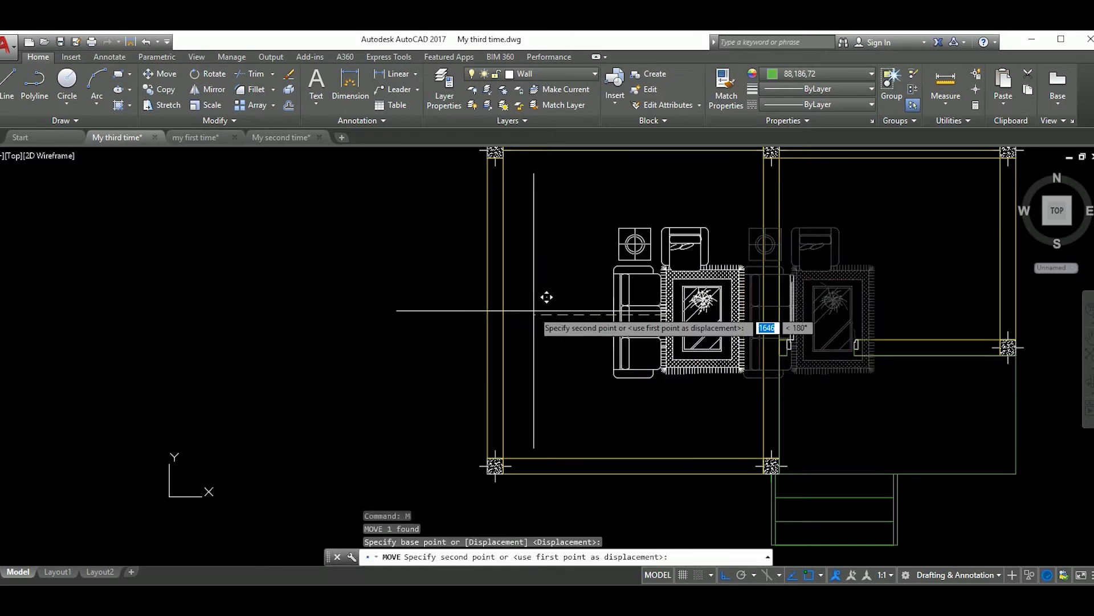
Shift the flipped furniture set further left in the room
{"action": "left_click", "coordinate": [650, 299]}
{"action": "scroll", "coordinate": [684, 319], "scroll_direction": "down", "scroll_amount": 2}
{"action": "scroll", "coordinate": [709, 342], "scroll_direction": "up", "scroll_amount": 2}
{"action": "left_click", "coordinate": [709, 325]}
{"action": "type", "text": "m"}
{"action": "key", "text": "Return"}
{"action": "left_click", "coordinate": [709, 346]}
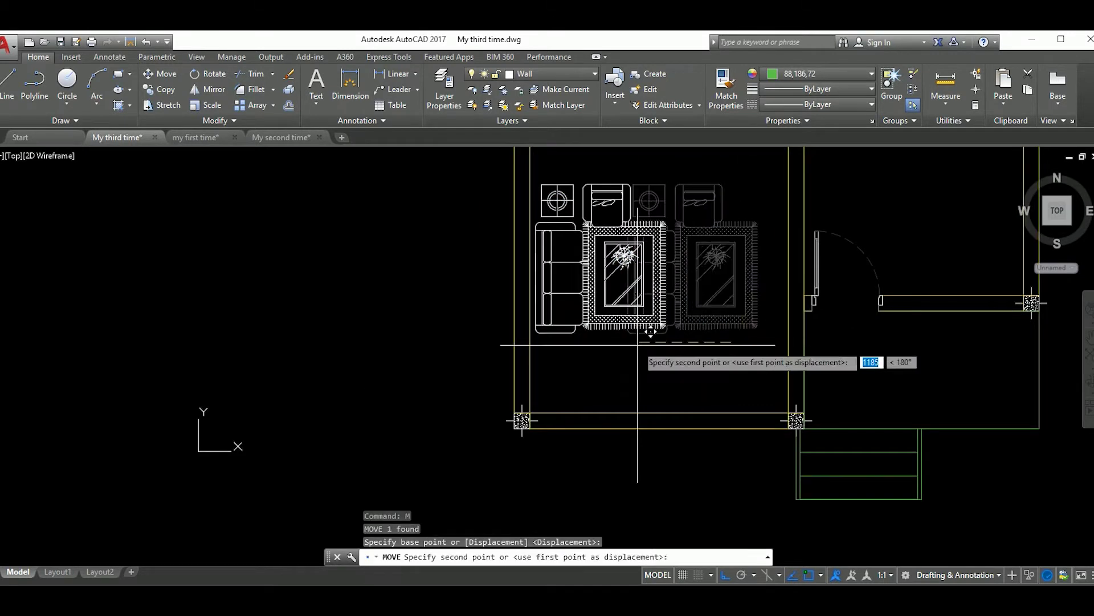
{"action": "left_click", "coordinate": [623, 345]}
Begin another move of the furniture set from a new base point
{"action": "scroll", "coordinate": [684, 342], "scroll_direction": "down", "scroll_amount": 2}
{"action": "scroll", "coordinate": [735, 336], "scroll_direction": "up", "scroll_amount": 2}
{"action": "type", "text": "m"}
{"action": "key", "text": "Return"}
{"action": "left_click", "coordinate": [736, 335]}
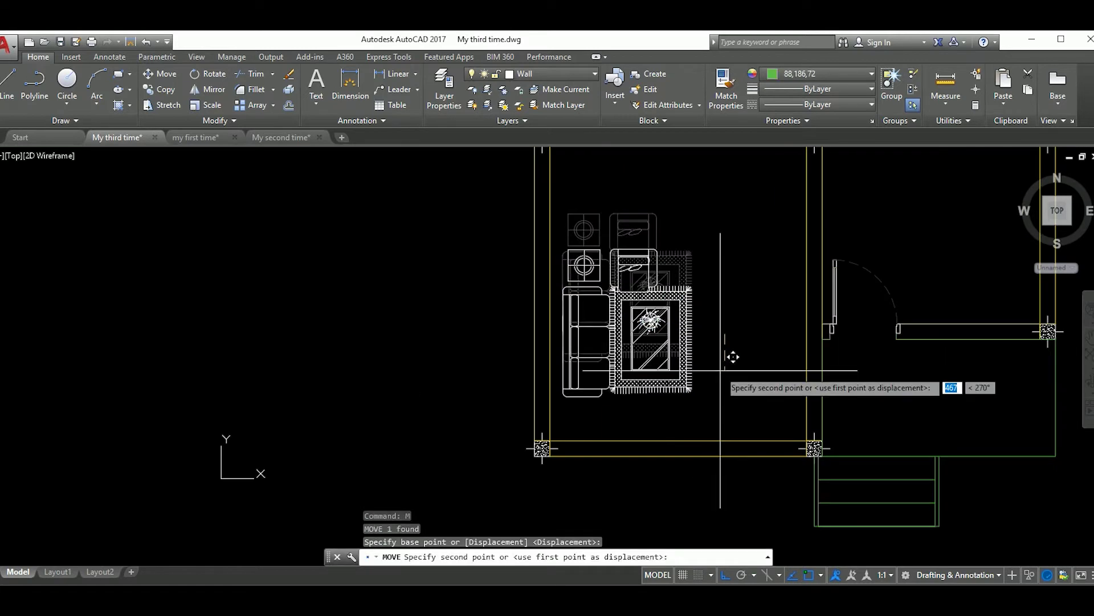
{"action": "scroll", "coordinate": [714, 354], "scroll_direction": "down", "scroll_amount": 3}
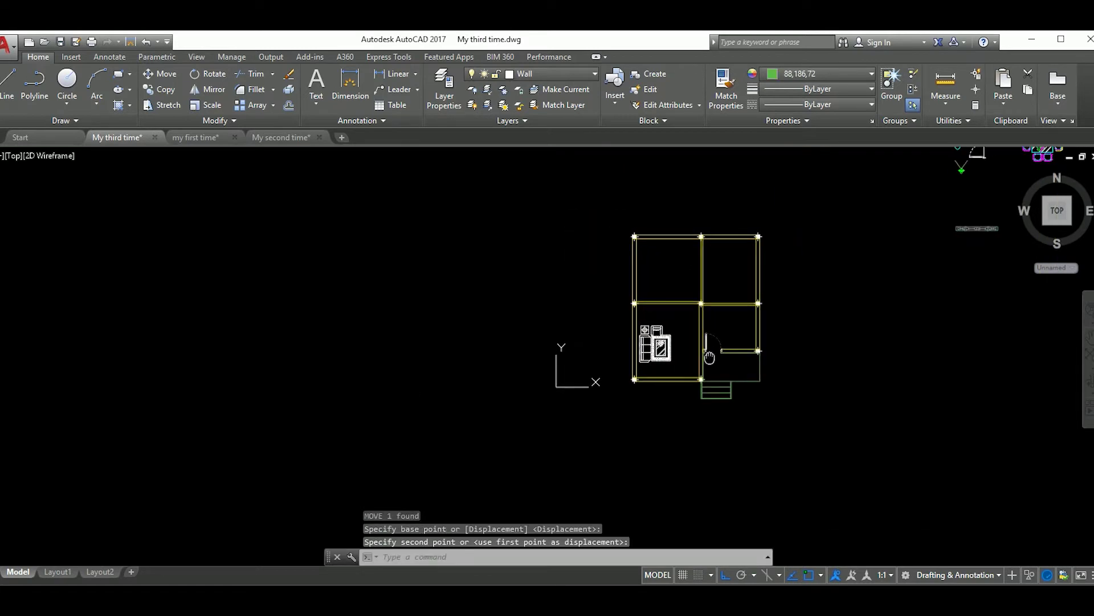
{"action": "scroll", "coordinate": [709, 357], "scroll_direction": "up", "scroll_amount": 4}
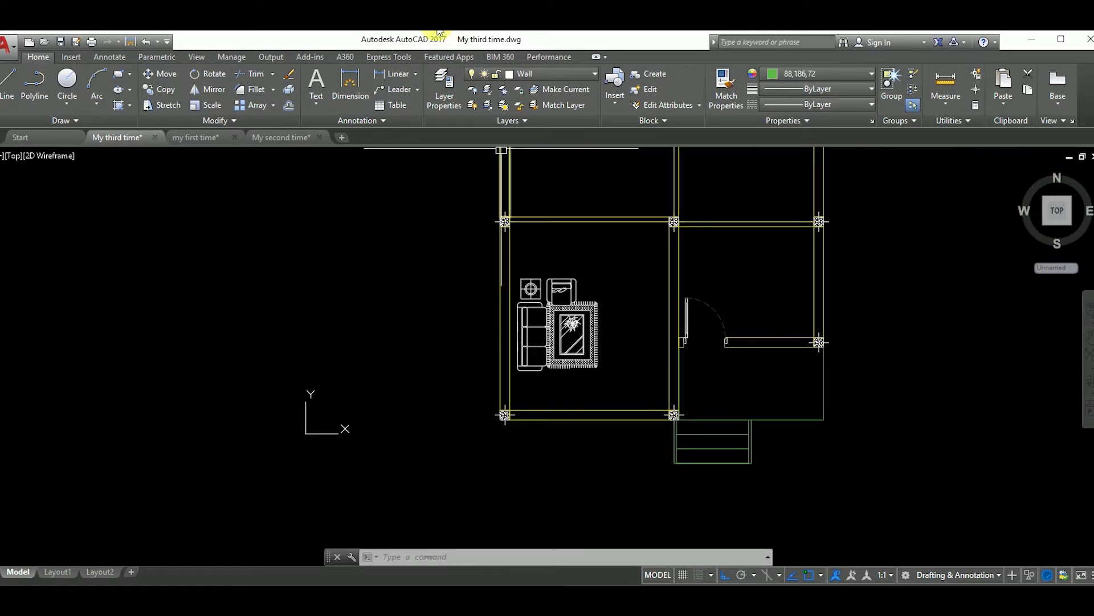
Select the furniture block, start moving it, then cancel that move
{"action": "left_click", "coordinate": [570, 342]}
{"action": "type", "text": "m"}
{"action": "key", "text": "Return"}
{"action": "left_click", "coordinate": [598, 368]}
{"action": "scroll", "coordinate": [570, 363], "scroll_direction": "up", "scroll_amount": 5}
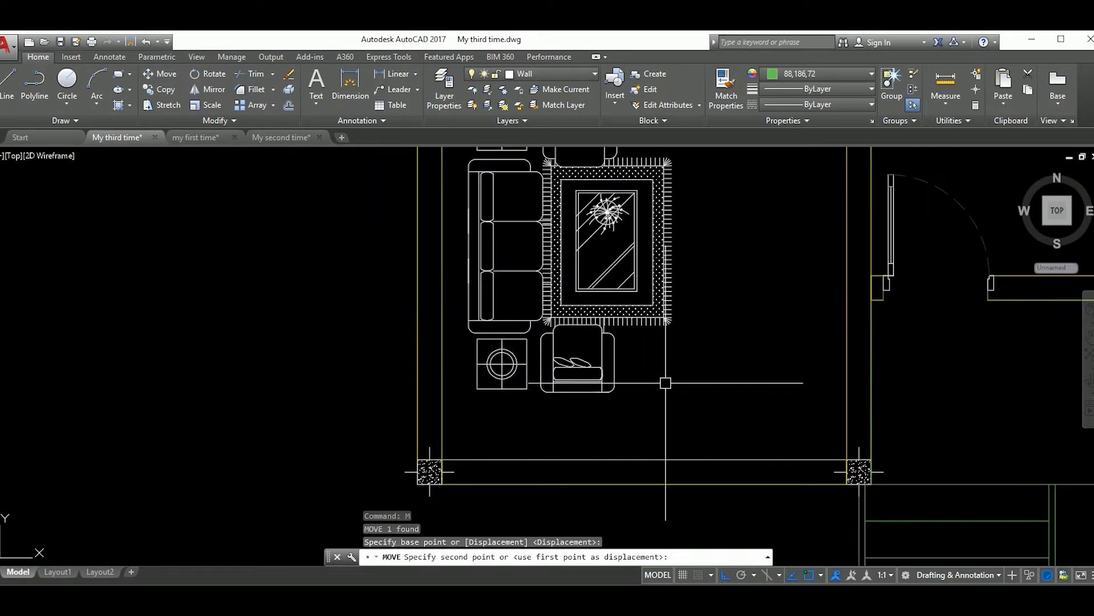
{"action": "scroll", "coordinate": [666, 383], "scroll_direction": "down", "scroll_amount": 4}
{"action": "key", "text": "Escape"}
Restart the move with a base point on the furniture set and pan the plan
{"action": "type", "text": "m"}
{"action": "key", "text": "Return"}
{"action": "scroll", "coordinate": [562, 332], "scroll_direction": "up", "scroll_amount": 5}
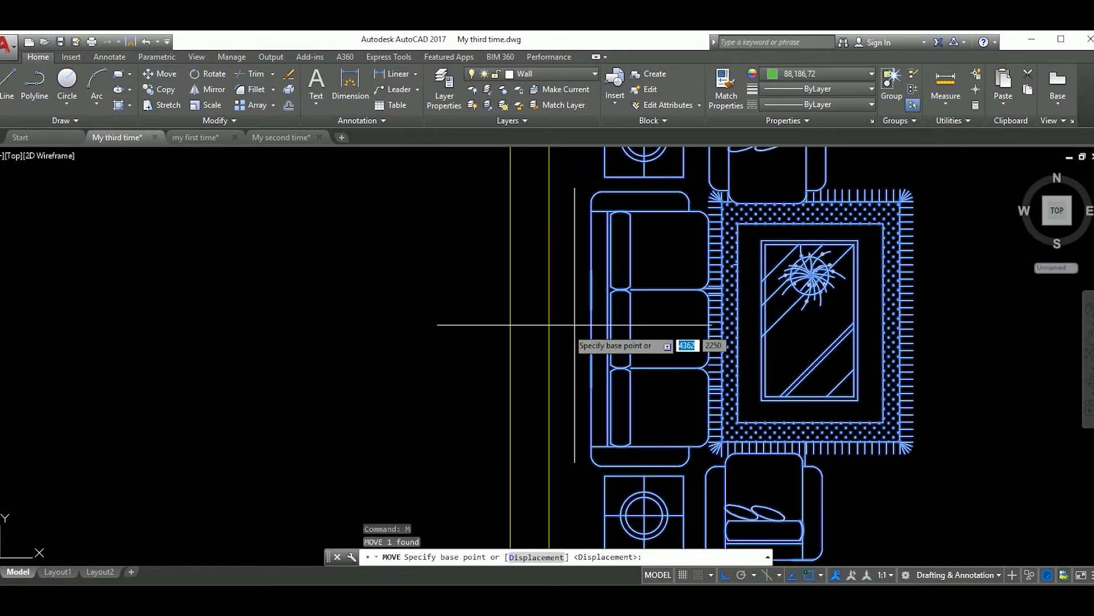
{"action": "left_click", "coordinate": [562, 332]}
{"action": "scroll", "coordinate": [548, 313], "scroll_direction": "down", "scroll_amount": 8}
{"action": "middle_click_drag", "start_coordinate": [679, 363], "coordinate": [610, 379]}
{"action": "scroll", "coordinate": [581, 378], "scroll_direction": "down", "scroll_amount": 2}
{"action": "scroll", "coordinate": [570, 365], "scroll_direction": "up", "scroll_amount": 3}
{"action": "scroll", "coordinate": [548, 354], "scroll_direction": "up", "scroll_amount": 3}
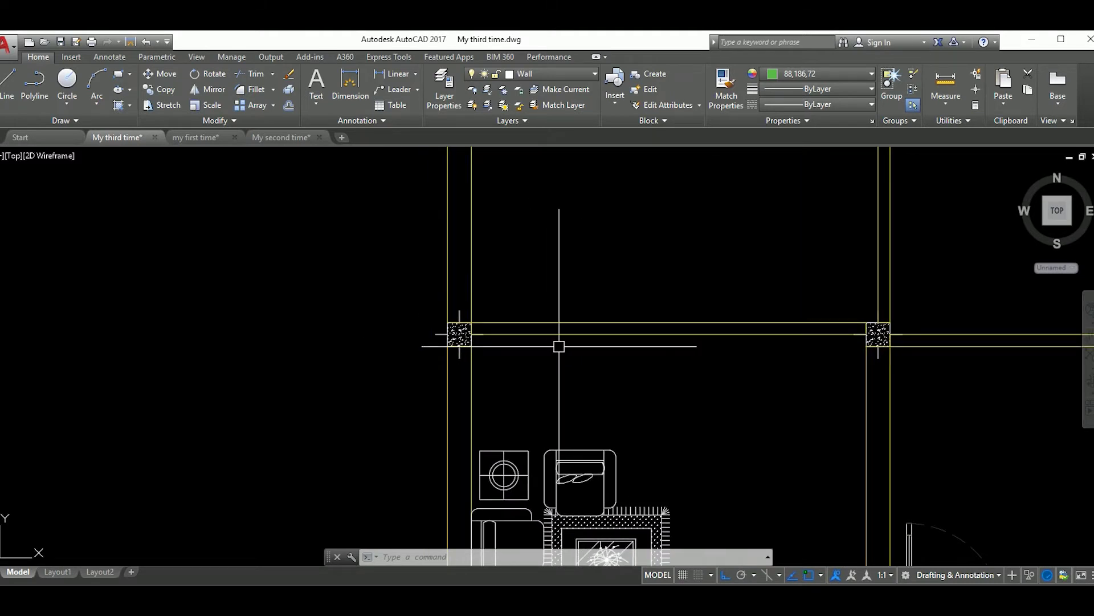
Start a short line beside the upper-left column
{"action": "scroll", "coordinate": [456, 335], "scroll_direction": "up", "scroll_amount": 3}
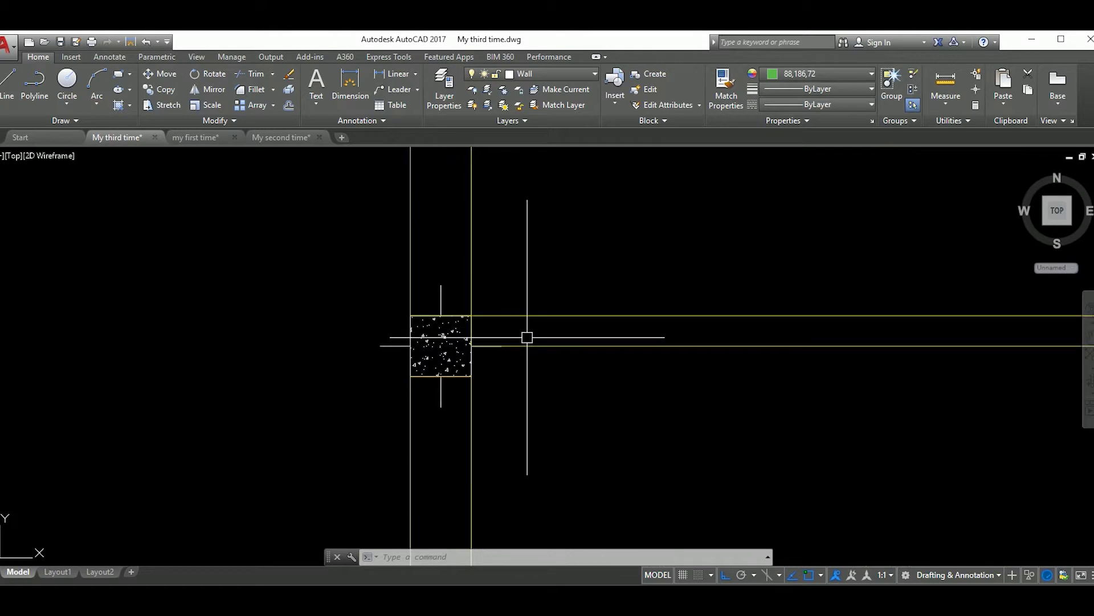
{"action": "scroll", "coordinate": [445, 344], "scroll_direction": "up", "scroll_amount": 1}
{"action": "type", "text": "l"}
{"action": "key", "text": "Return"}
{"action": "left_click", "coordinate": [471, 315]}
{"action": "key", "text": "Escape"}
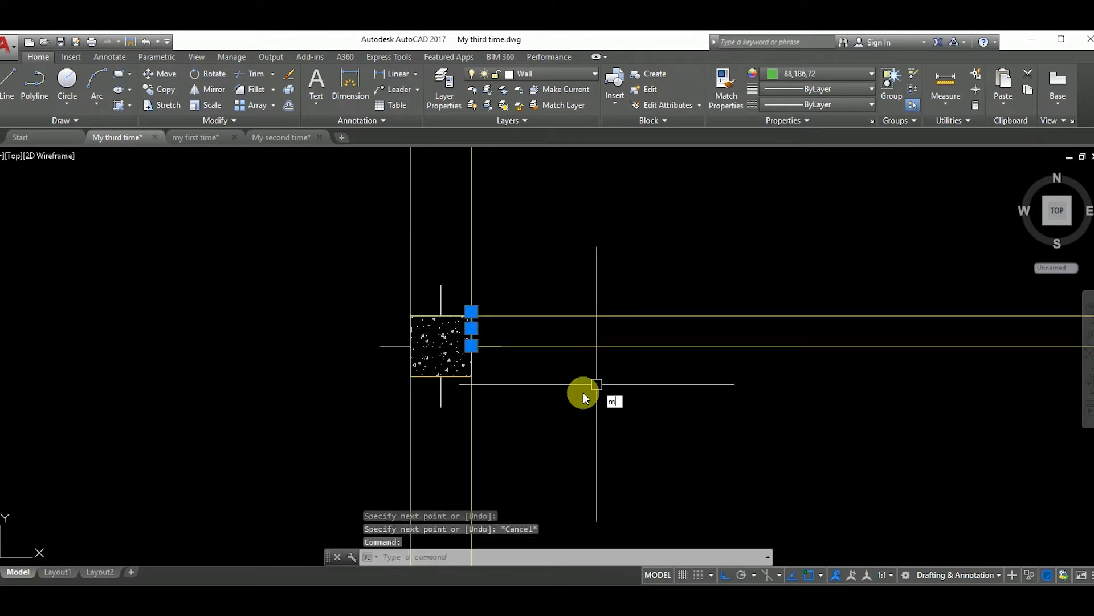
Move the short line 600 along the wall
{"action": "type", "text": "m"}
{"action": "key", "text": "Return"}
{"action": "left_click", "coordinate": [596, 385]}
{"action": "key", "text": "Return"}
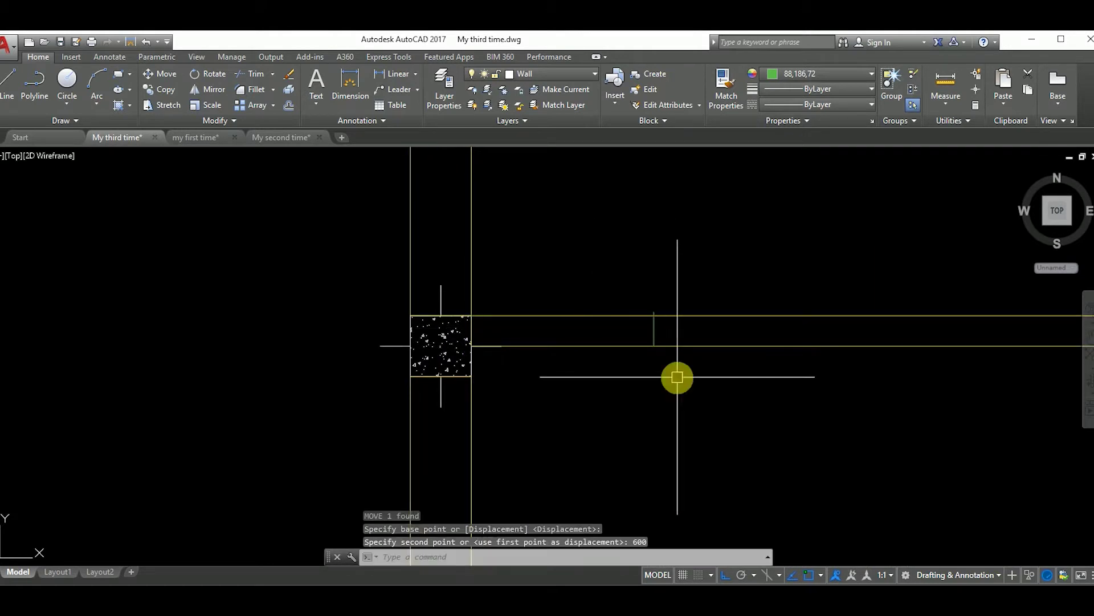
{"action": "type", "text": "tr"}
{"action": "key", "text": "Return"}
{"action": "key", "text": "Return"}
{"action": "key", "text": "Escape"}
Grip-stretch the end of the wall line beside the column
{"action": "left_click", "coordinate": [678, 332]}
{"action": "left_click", "coordinate": [643, 347]}
{"action": "middle_click_drag", "start_coordinate": [643, 346], "coordinate": [634, 320]}
{"action": "left_click", "coordinate": [691, 374]}
{"action": "scroll", "coordinate": [680, 377], "scroll_direction": "up", "scroll_amount": 10}
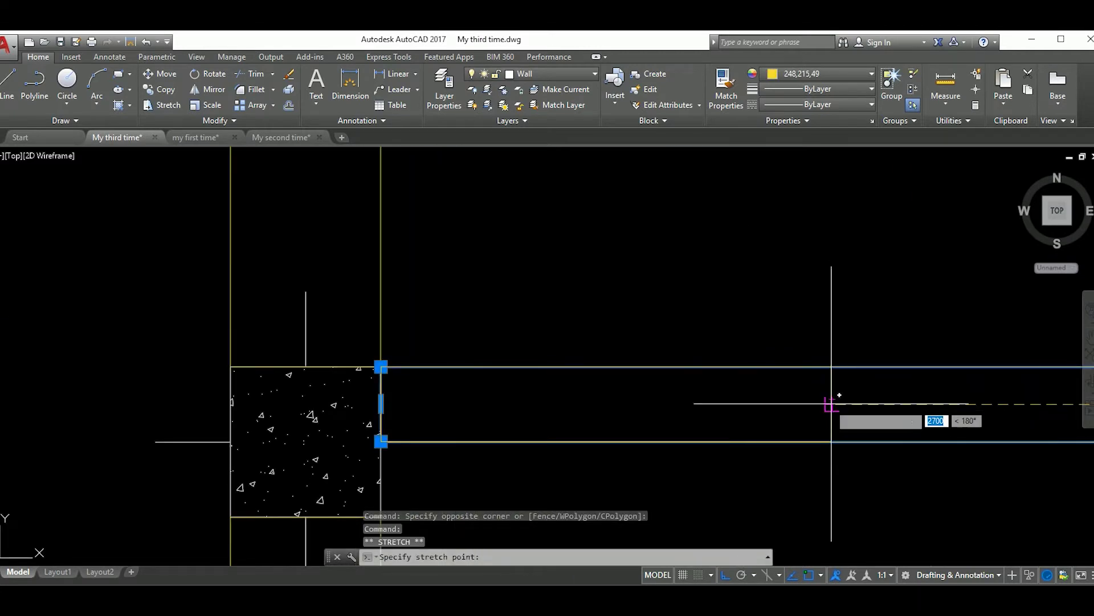
{"action": "key", "text": "Escape"}
Window-select and erase the stray piece near the wall
{"action": "left_click", "coordinate": [802, 338]}
{"action": "left_click", "coordinate": [864, 456]}
{"action": "type", "text": "e"}
{"action": "key", "text": "Return"}
{"action": "scroll", "coordinate": [873, 443], "scroll_direction": "down", "scroll_amount": 8}
{"action": "scroll", "coordinate": [704, 396], "scroll_direction": "up", "scroll_amount": 3}
{"action": "scroll", "coordinate": [652, 365], "scroll_direction": "down", "scroll_amount": 3}
{"action": "middle_click_drag", "start_coordinate": [627, 350], "coordinate": [581, 359]}
Mirror the stove and sink counter about a vertical axis, erasing the originals
{"action": "scroll", "coordinate": [696, 371], "scroll_direction": "down", "scroll_amount": 3}
{"action": "scroll", "coordinate": [864, 265], "scroll_direction": "up", "scroll_amount": 5}
{"action": "left_click", "coordinate": [940, 403]}
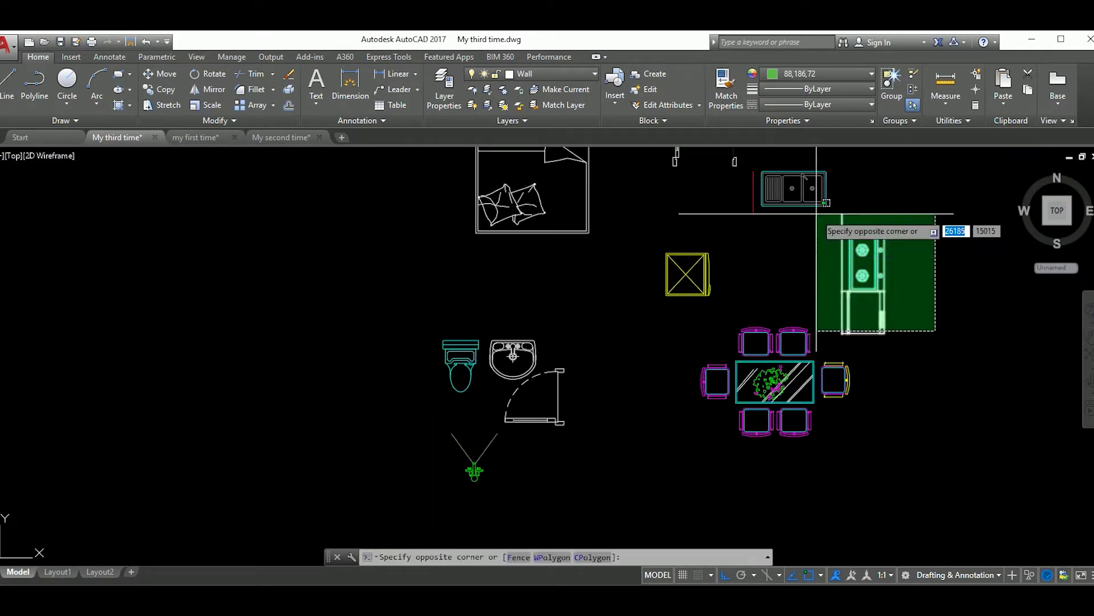
{"action": "left_click", "coordinate": [818, 215]}
{"action": "left_click", "coordinate": [892, 176]}
{"action": "left_click", "coordinate": [753, 214]}
{"action": "type", "text": "mi"}
{"action": "key", "text": "Return"}
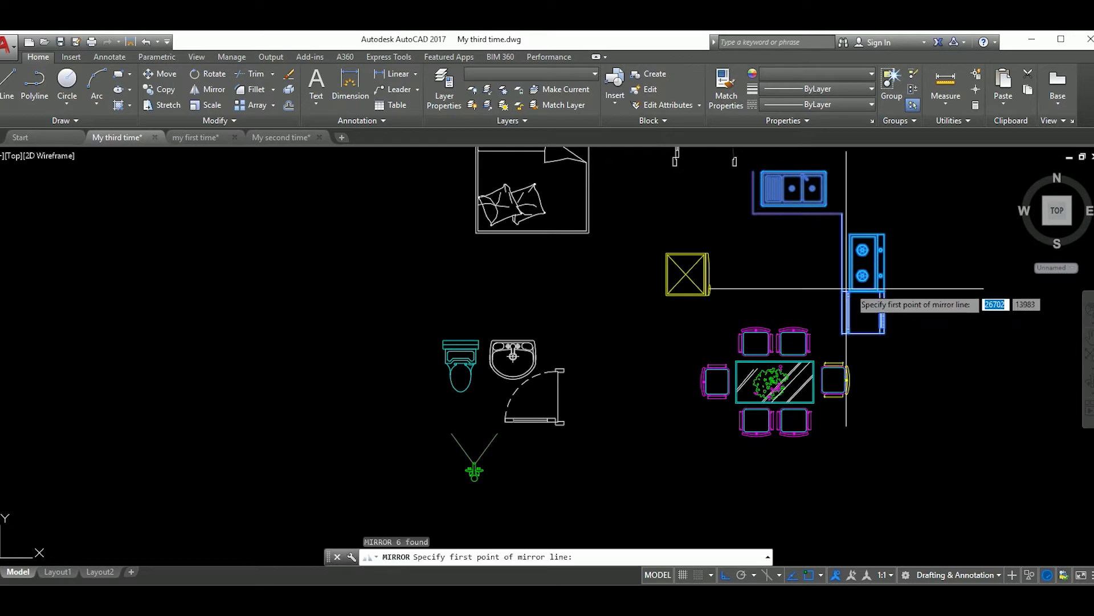
{"action": "scroll", "coordinate": [798, 274], "scroll_direction": "down", "scroll_amount": 4}
{"action": "left_click", "coordinate": [578, 299]}
{"action": "left_click", "coordinate": [569, 237]}
{"action": "type", "text": "y"}
{"action": "left_click", "coordinate": [505, 292]}
Move the flipped kitchen items into the upper-left room
{"action": "type", "text": "m"}
{"action": "key", "text": "Return"}
{"action": "scroll", "coordinate": [533, 289], "scroll_direction": "up", "scroll_amount": 5}
{"action": "left_click", "coordinate": [468, 311]}
{"action": "scroll", "coordinate": [482, 297], "scroll_direction": "down", "scroll_amount": 4}
{"action": "scroll", "coordinate": [444, 285], "scroll_direction": "up", "scroll_amount": 4}
{"action": "left_click", "coordinate": [456, 308]}
Move the sink counter up against the room's top wall
{"action": "left_click", "coordinate": [532, 342]}
{"action": "left_click", "coordinate": [463, 243]}
{"action": "scroll", "coordinate": [533, 222], "scroll_direction": "up", "scroll_amount": 5}
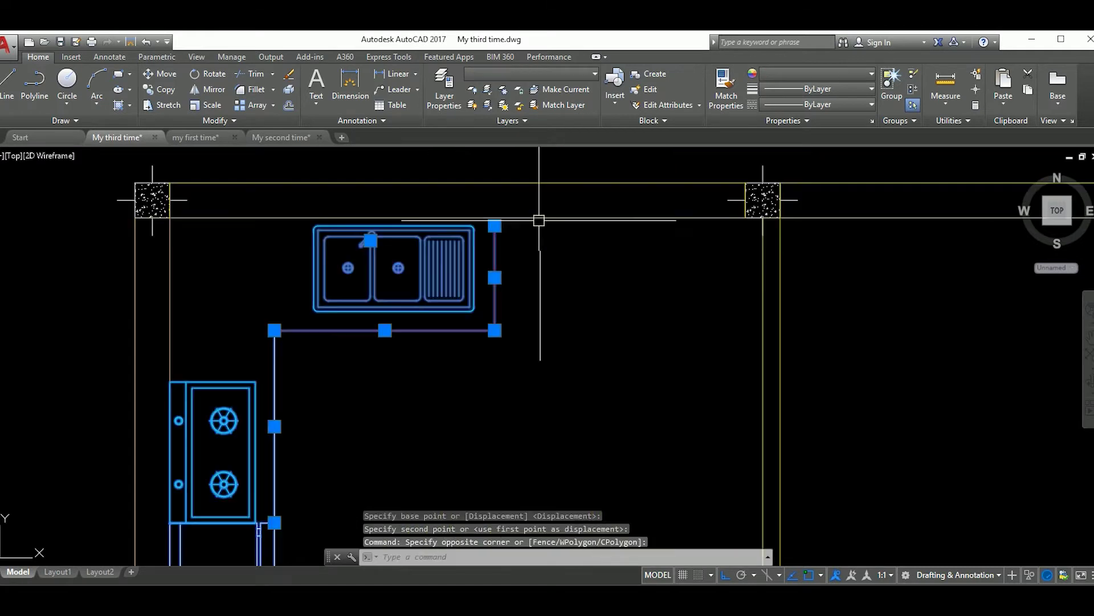
{"action": "type", "text": "m"}
{"action": "key", "text": "Return"}
{"action": "scroll", "coordinate": [501, 246], "scroll_direction": "up", "scroll_amount": 3}
{"action": "left_click", "coordinate": [501, 246]}
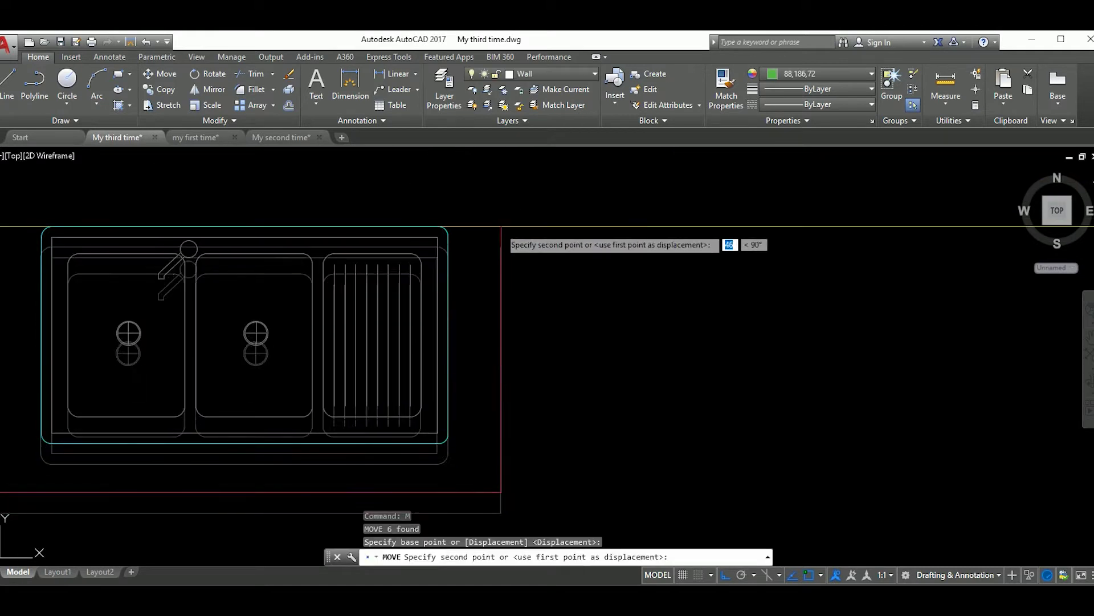
{"action": "scroll", "coordinate": [508, 215], "scroll_direction": "down", "scroll_amount": 5}
{"action": "scroll", "coordinate": [601, 276], "scroll_direction": "down", "scroll_amount": 3}
{"action": "scroll", "coordinate": [712, 209], "scroll_direction": "up", "scroll_amount": 5}
Move the crossed square box against the upper-left room's left wall
{"action": "left_click", "coordinate": [713, 209]}
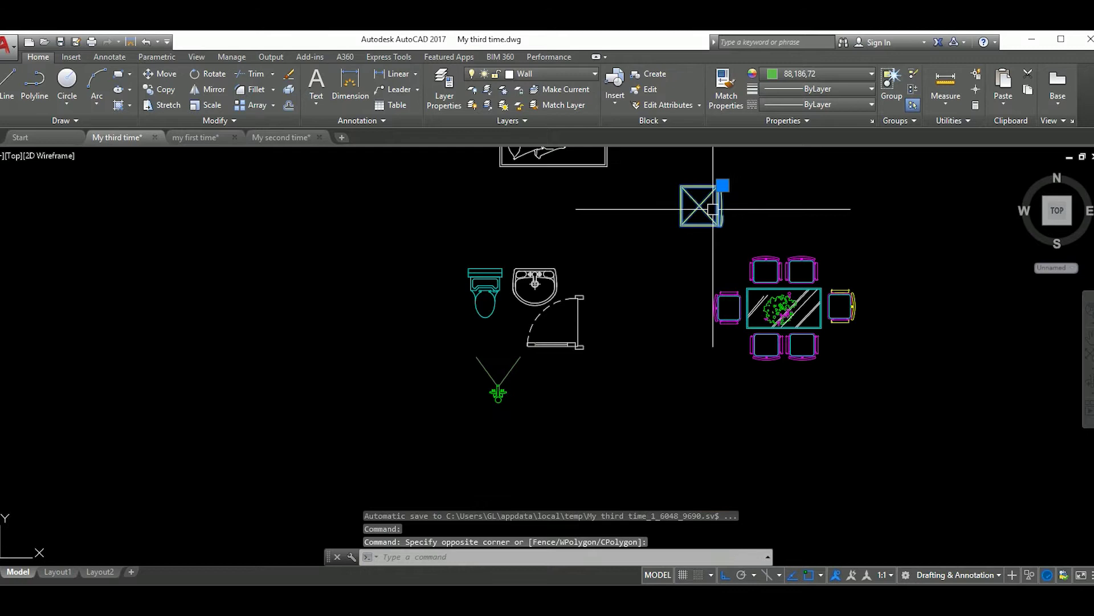
{"action": "left_click", "coordinate": [773, 234]}
{"action": "type", "text": "m"}
{"action": "key", "text": "Return"}
{"action": "scroll", "coordinate": [773, 234], "scroll_direction": "up", "scroll_amount": 3}
{"action": "left_click", "coordinate": [665, 237]}
{"action": "scroll", "coordinate": [704, 244], "scroll_direction": "down", "scroll_amount": 3}
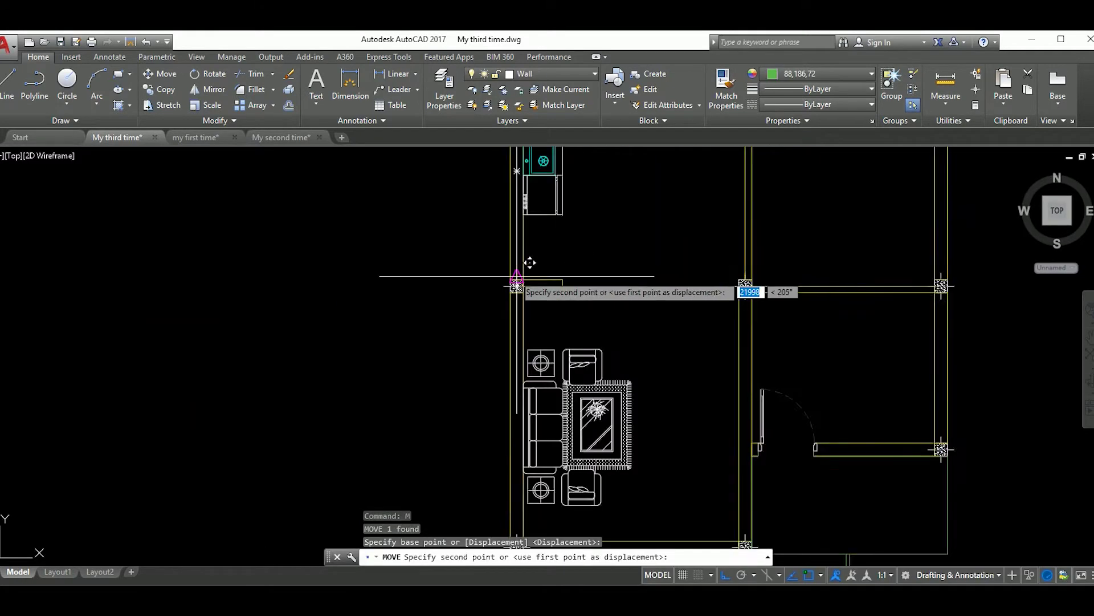
{"action": "left_click", "coordinate": [517, 278]}
{"action": "scroll", "coordinate": [598, 296], "scroll_direction": "down", "scroll_amount": 3}
{"action": "scroll", "coordinate": [597, 326], "scroll_direction": "down", "scroll_amount": 3}
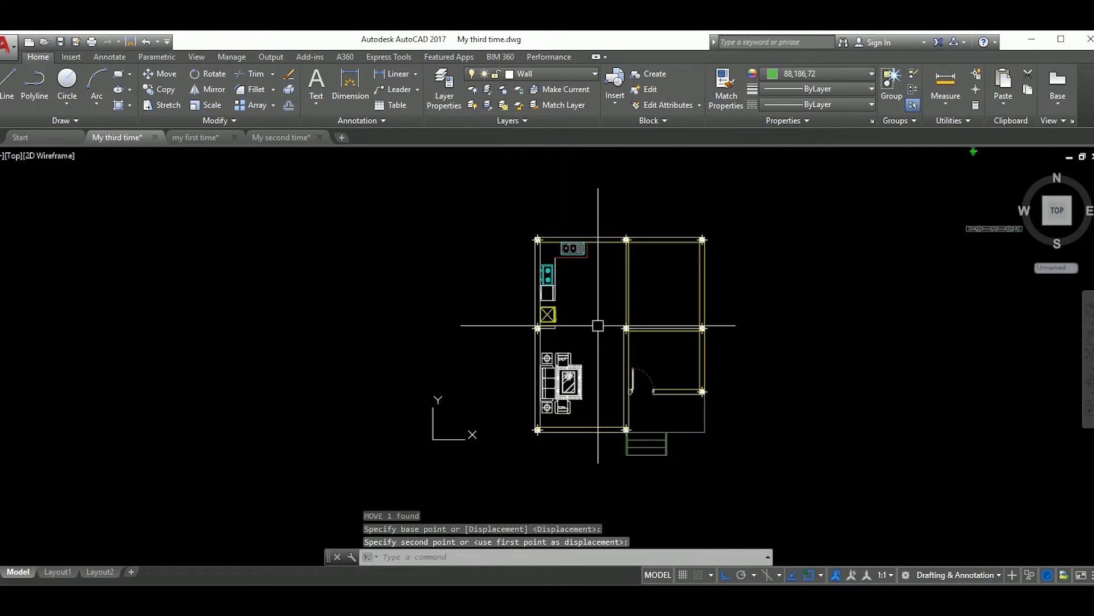
{"action": "scroll", "coordinate": [418, 336], "scroll_direction": "down", "scroll_amount": 3}
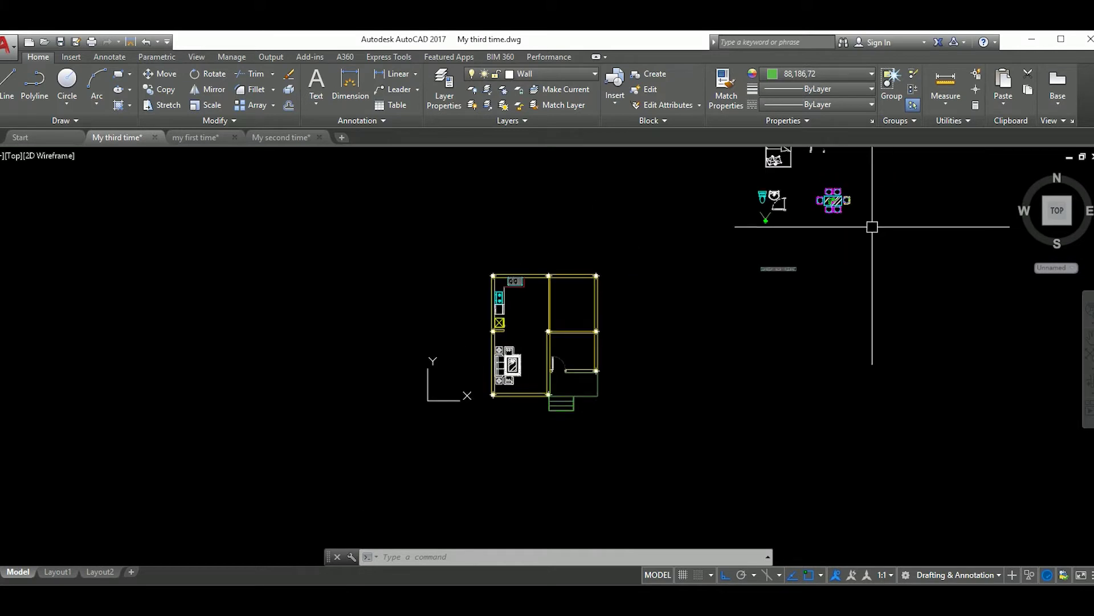
{"action": "type", "text": "m"}
{"action": "key", "text": "Return"}
Finish moving the dining table set further left toward the kitchen-dining room
{"action": "left_click", "coordinate": [849, 201]}
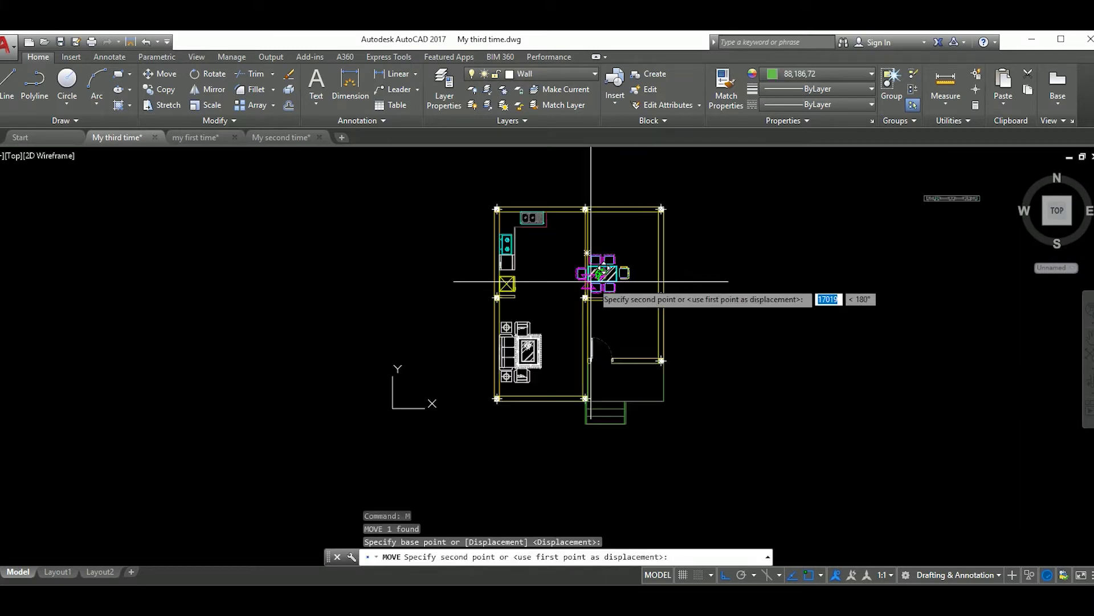
{"action": "scroll", "coordinate": [587, 293], "scroll_direction": "up", "scroll_amount": 3}
{"action": "scroll", "coordinate": [593, 252], "scroll_direction": "up", "scroll_amount": 3}
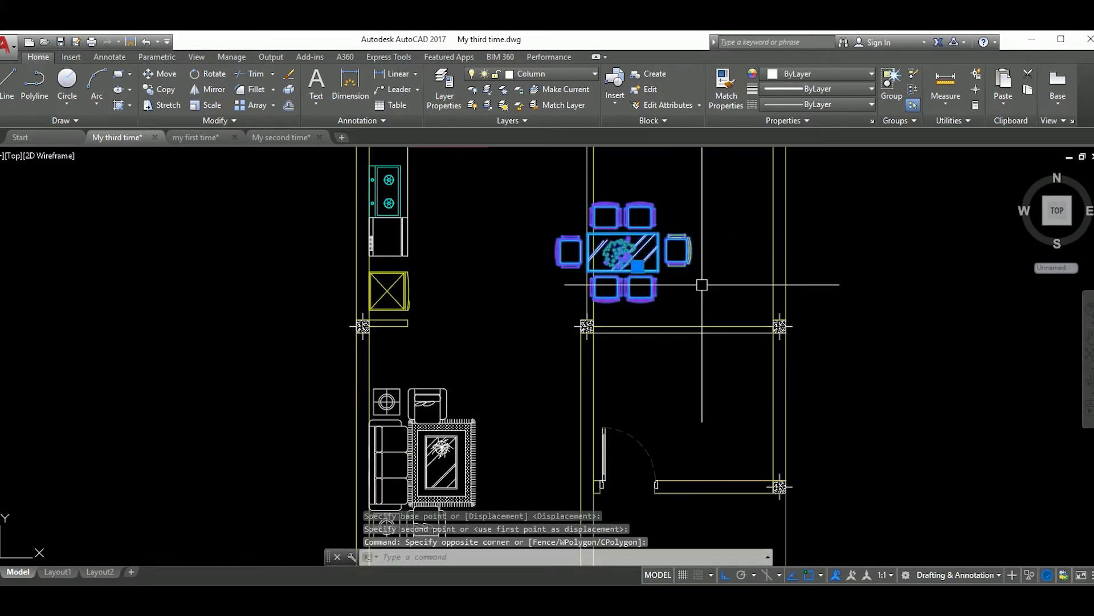
{"action": "left_click", "coordinate": [513, 268]}
{"action": "scroll", "coordinate": [597, 312], "scroll_direction": "up", "scroll_amount": 3}
{"action": "key", "text": "Escape"}
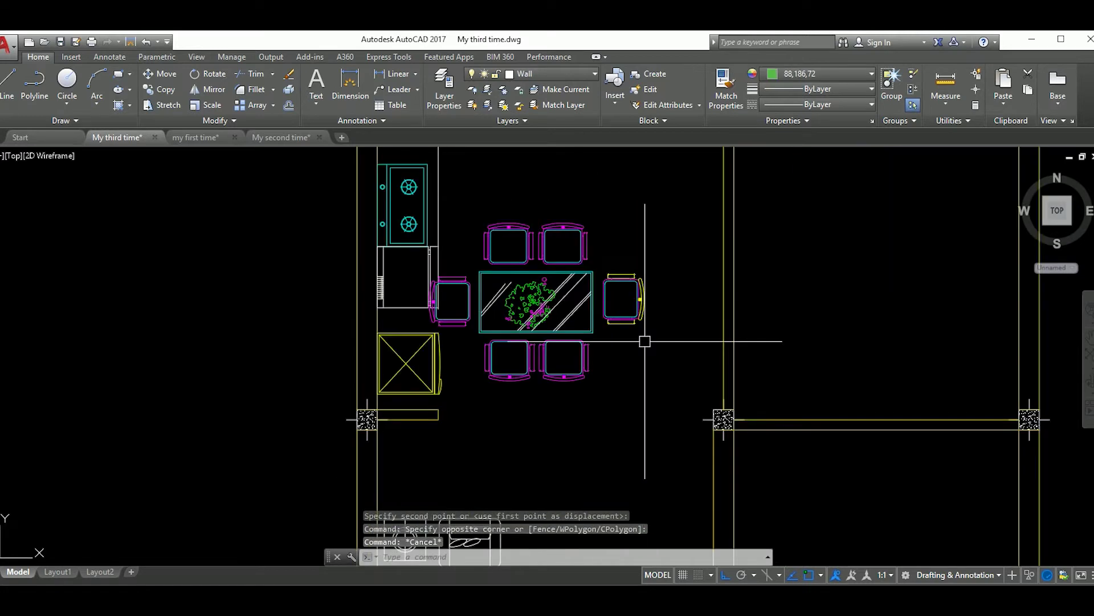
Select the table and chairs again and start repositioning them with M
{"action": "left_click", "coordinate": [597, 312]}
{"action": "type", "text": "m"}
{"action": "key", "text": "Return"}
{"action": "left_click", "coordinate": [586, 390]}
{"action": "scroll", "coordinate": [623, 391], "scroll_direction": "down", "scroll_amount": 2}
{"action": "mouse_move", "coordinate": [623, 391]}
{"action": "middle_mouse_down"}
{"action": "mouse_move", "coordinate": [637, 385]}
{"action": "mouse_move", "coordinate": [636, 396]}
{"action": "middle_mouse_up"}
{"action": "left_click", "coordinate": [596, 386]}
Rotate the table and chairs 90° upright and shift them left into the room centre
{"action": "type", "text": "ro"}
{"action": "key", "text": "Return"}
{"action": "left_click", "coordinate": [724, 397]}
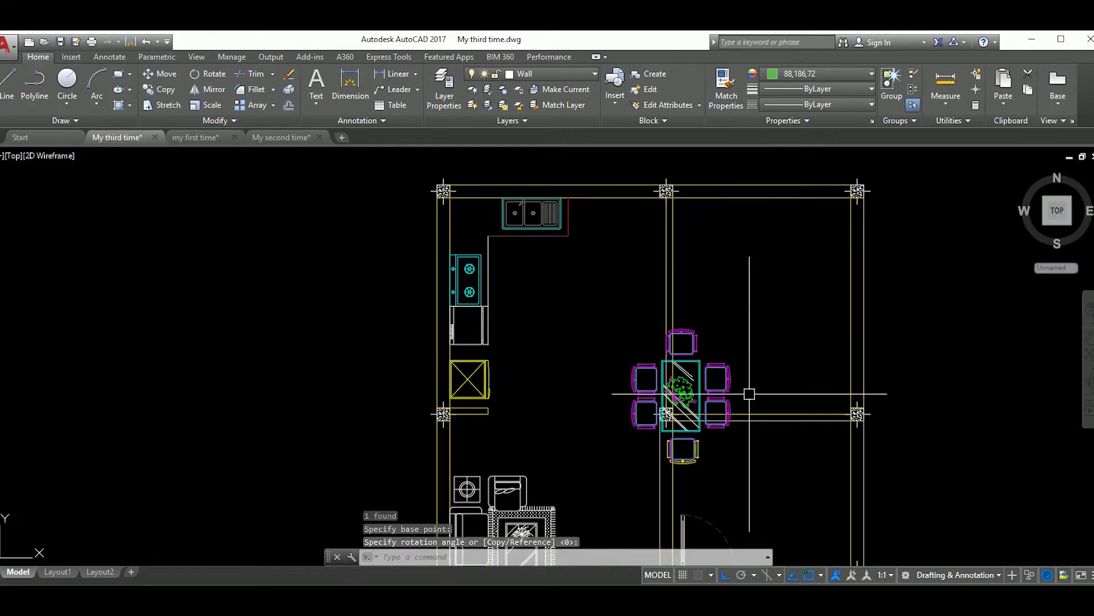
{"action": "type", "text": "m"}
{"action": "key", "text": "Return"}
{"action": "left_click", "coordinate": [707, 414]}
{"action": "scroll", "coordinate": [624, 426], "scroll_direction": "up", "scroll_amount": 4}
{"action": "left_click", "coordinate": [640, 400]}
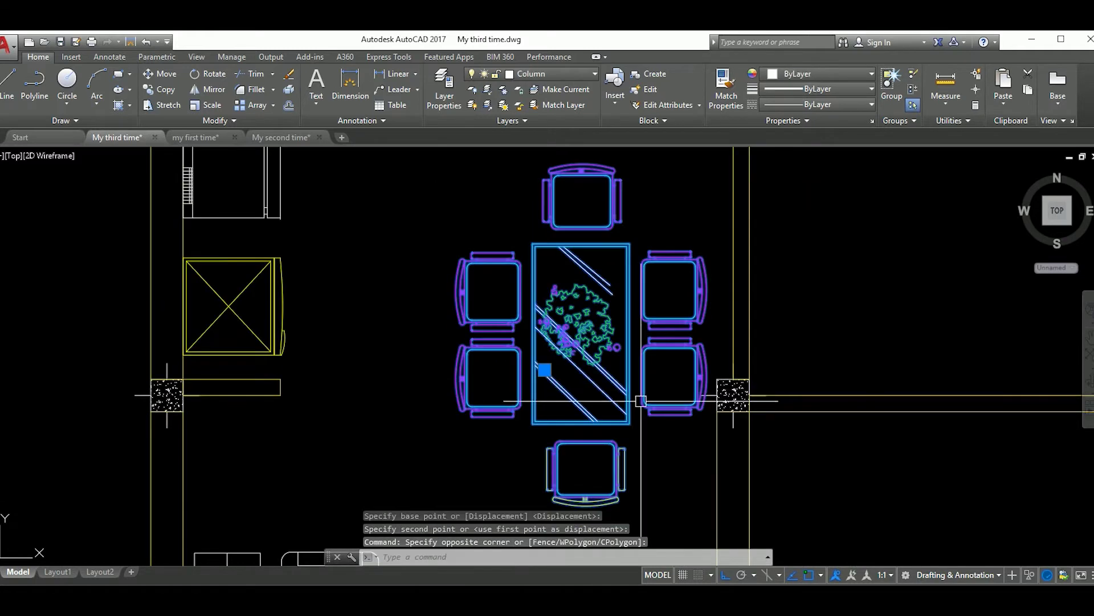
Begin another move of the table set, then pan over to the door area
{"action": "type", "text": "m"}
{"action": "key", "text": "Return"}
{"action": "left_click", "coordinate": [664, 471]}
{"action": "scroll", "coordinate": [655, 422], "scroll_direction": "down", "scroll_amount": 3}
{"action": "scroll", "coordinate": [644, 410], "scroll_direction": "down", "scroll_amount": 2}
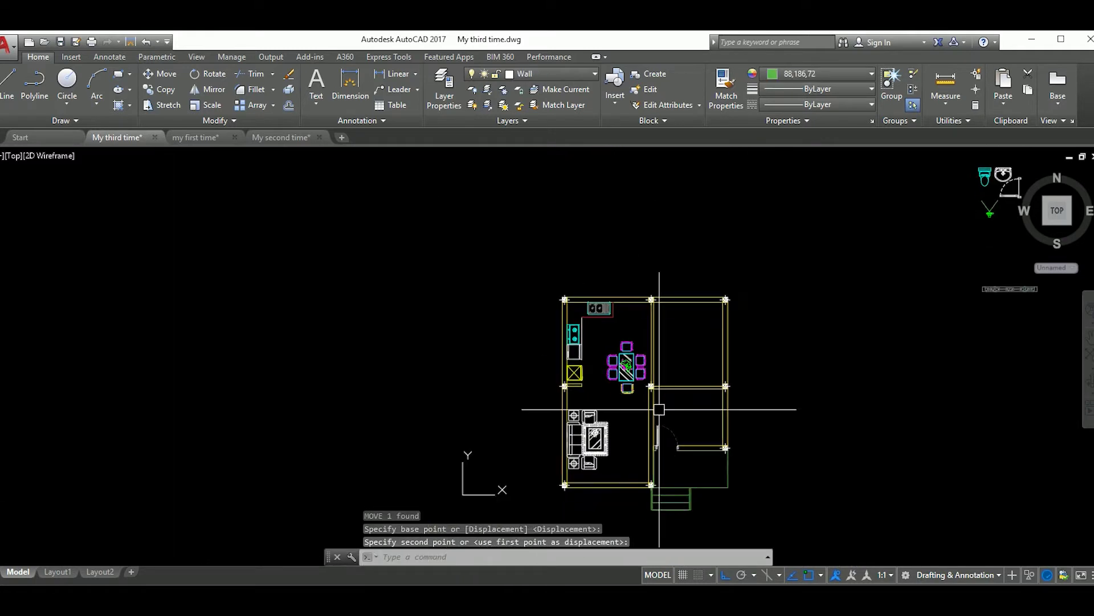
{"action": "scroll", "coordinate": [633, 404], "scroll_direction": "up", "scroll_amount": 3}
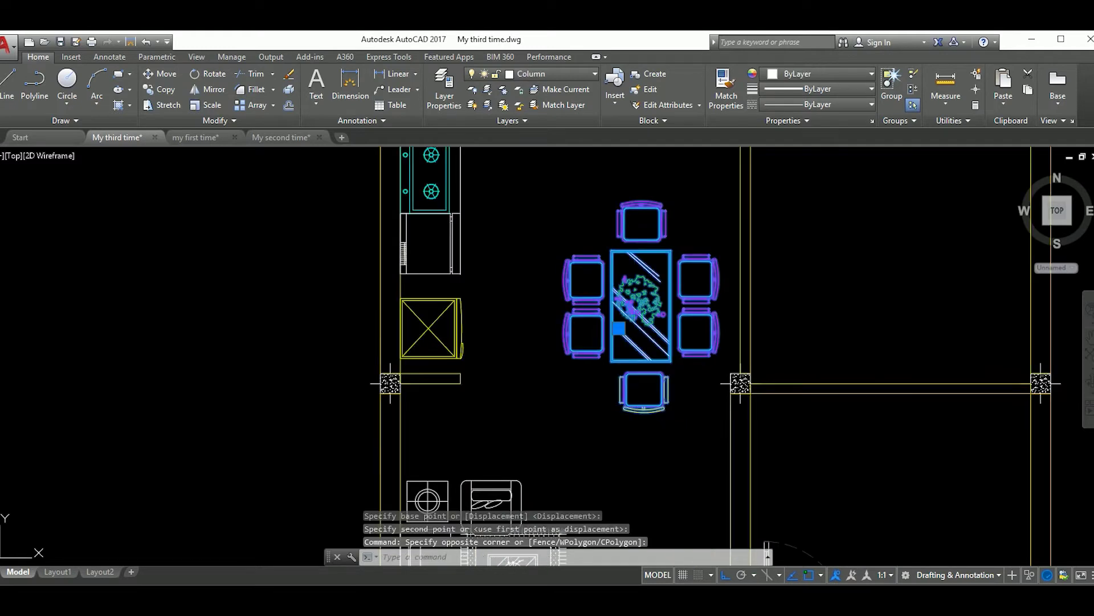
{"action": "scroll", "coordinate": [666, 439], "scroll_direction": "down", "scroll_amount": 3}
{"action": "middle_click_drag", "start_coordinate": [665, 440], "coordinate": [691, 459]}
{"action": "scroll", "coordinate": [621, 394], "scroll_direction": "down", "scroll_amount": 3}
{"action": "scroll", "coordinate": [633, 399], "scroll_direction": "up", "scroll_amount": 1}
{"action": "mouse_move", "coordinate": [1007, 310]}
{"action": "middle_mouse_down"}
{"action": "mouse_move", "coordinate": [933, 306]}
{"action": "mouse_move", "coordinate": [861, 362]}
{"action": "middle_mouse_up"}
Copy the door with CO onto the top wall of the kitchen
{"action": "key", "text": "Escape"}
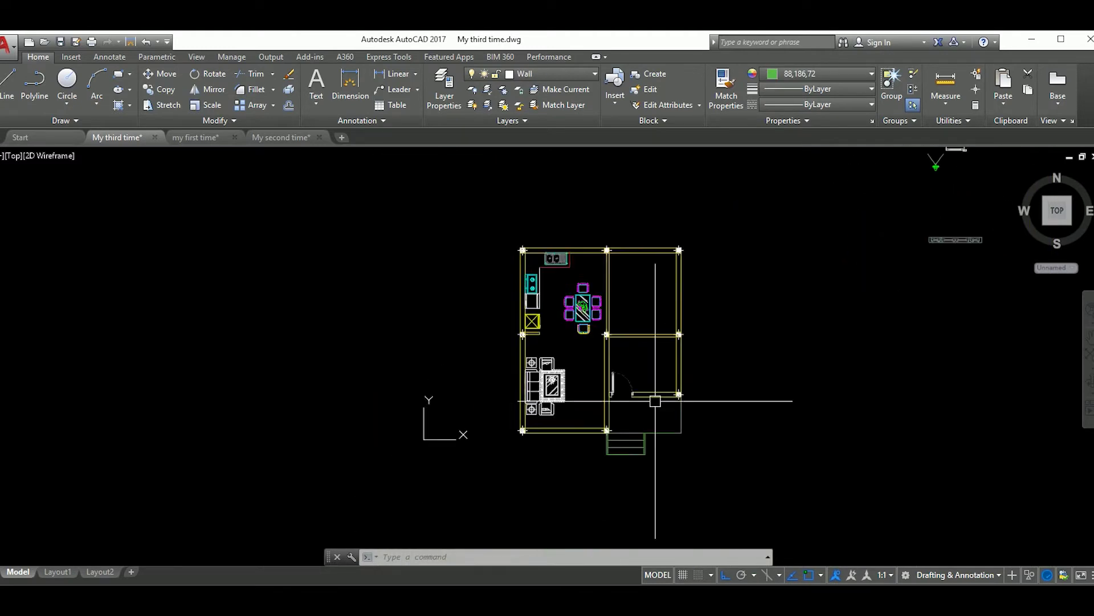
{"action": "scroll", "coordinate": [642, 383], "scroll_direction": "up", "scroll_amount": 5}
{"action": "type", "text": "co"}
{"action": "key", "text": "Return"}
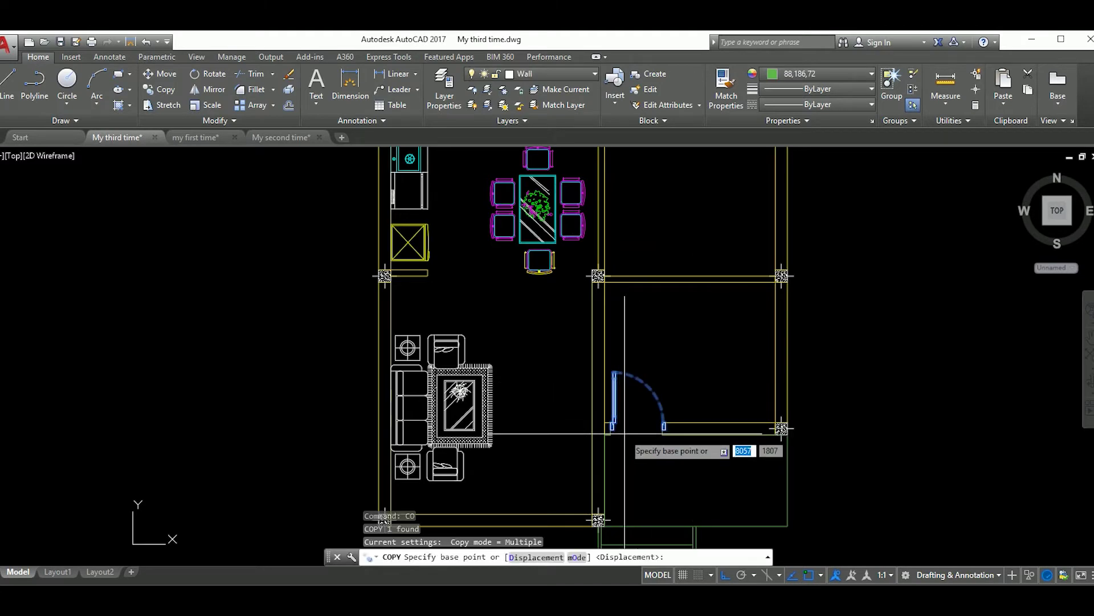
{"action": "scroll", "coordinate": [626, 435], "scroll_direction": "up", "scroll_amount": 3}
{"action": "left_click", "coordinate": [623, 447]}
{"action": "scroll", "coordinate": [627, 399], "scroll_direction": "down", "scroll_amount": 5}
{"action": "scroll", "coordinate": [631, 301], "scroll_direction": "up", "scroll_amount": 4}
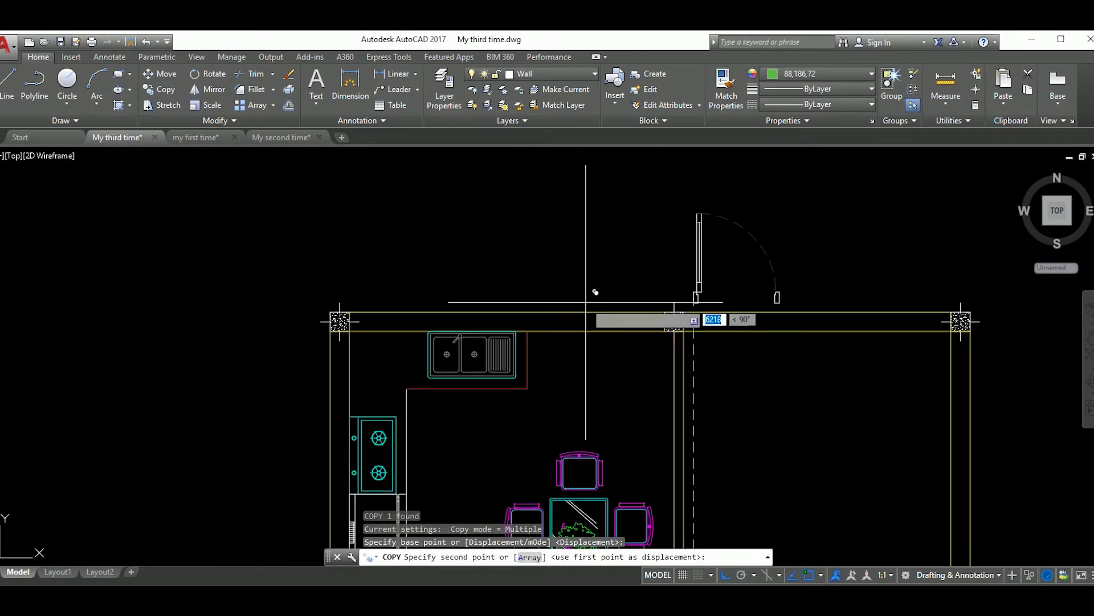
{"action": "left_click", "coordinate": [578, 331]}
{"action": "key", "text": "Escape"}
Pan to the upper kitchen area and begin moving the selected door
{"action": "scroll", "coordinate": [639, 369], "scroll_direction": "down", "scroll_amount": 4}
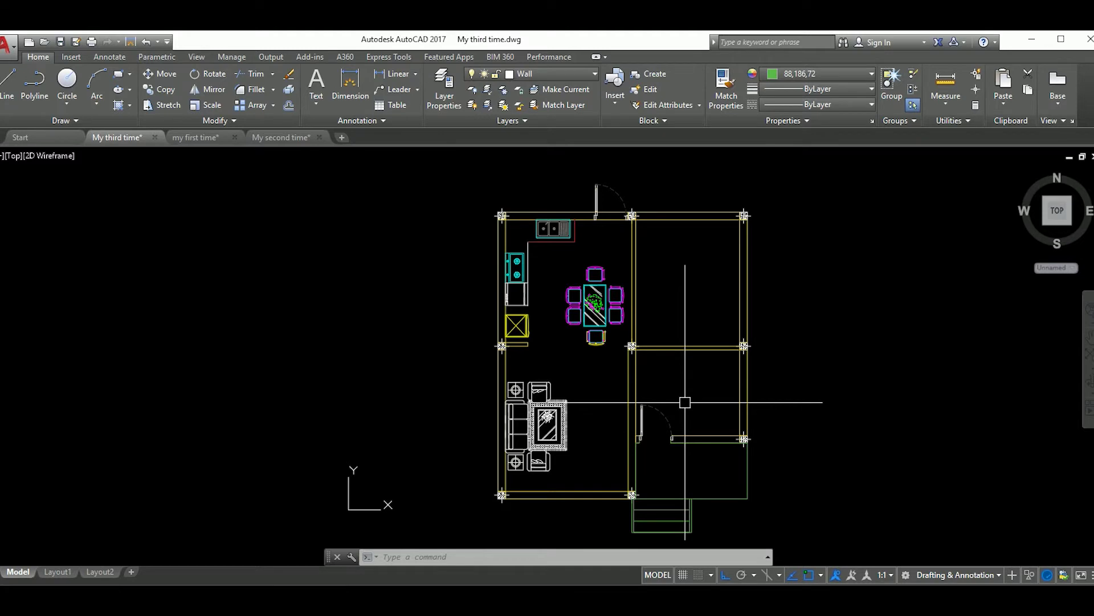
{"action": "scroll", "coordinate": [686, 402], "scroll_direction": "up", "scroll_amount": 2}
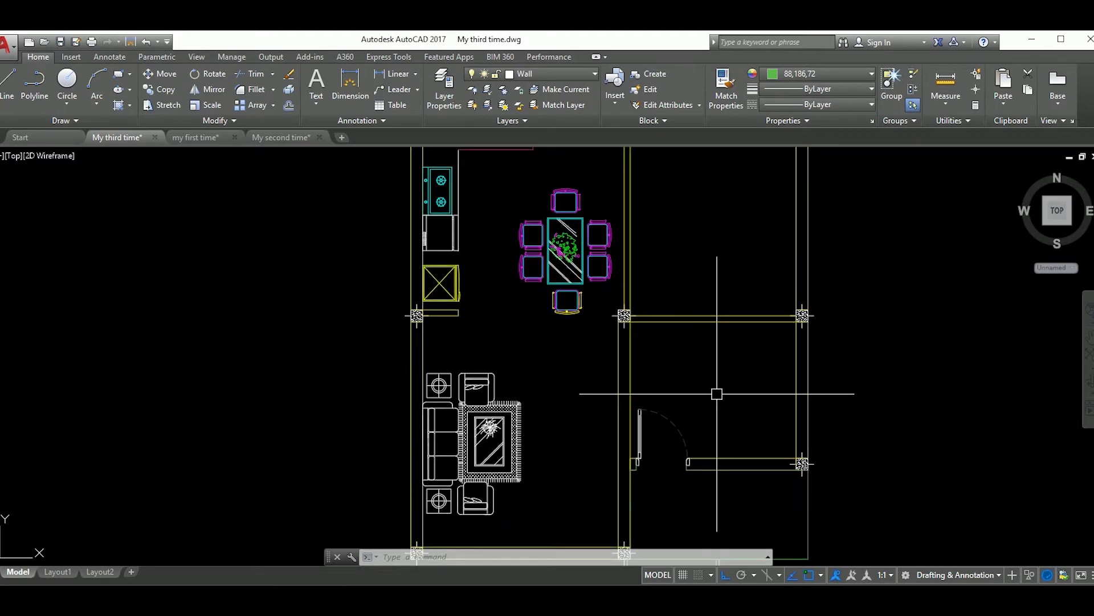
{"action": "scroll", "coordinate": [680, 380], "scroll_direction": "down", "scroll_amount": 5}
{"action": "scroll", "coordinate": [619, 284], "scroll_direction": "up", "scroll_amount": 5}
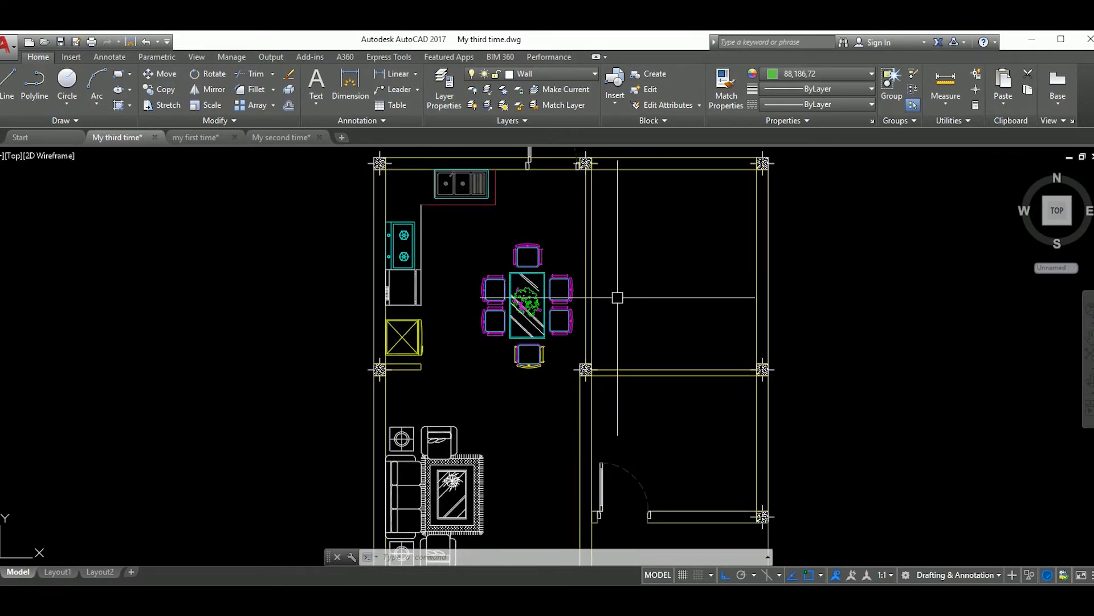
{"action": "middle_click_drag", "start_coordinate": [610, 379], "coordinate": [620, 321]}
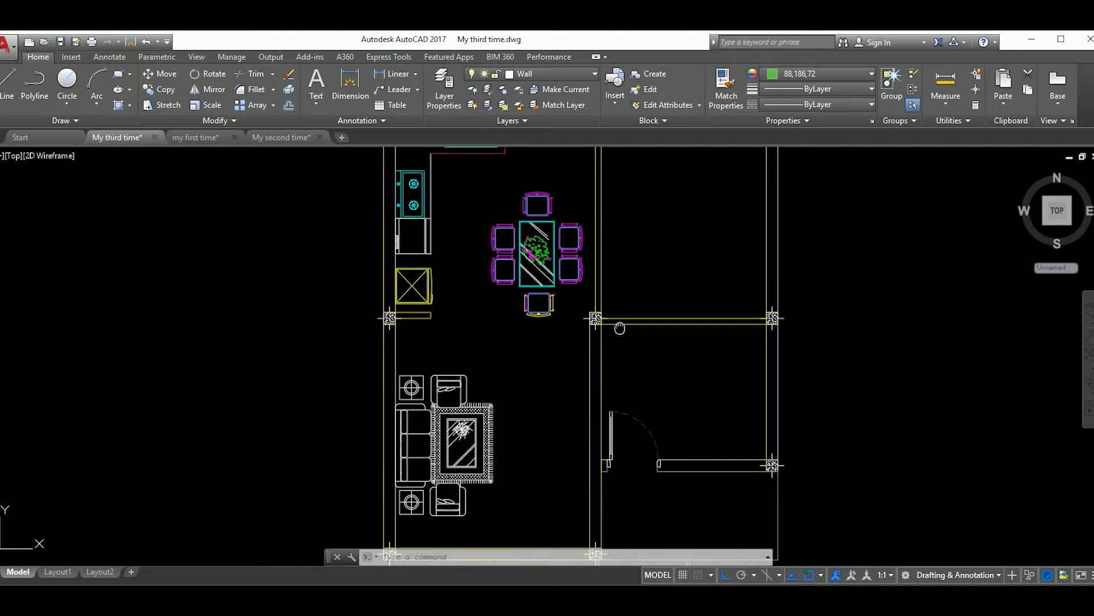
{"action": "scroll", "coordinate": [620, 329], "scroll_direction": "down", "scroll_amount": 3}
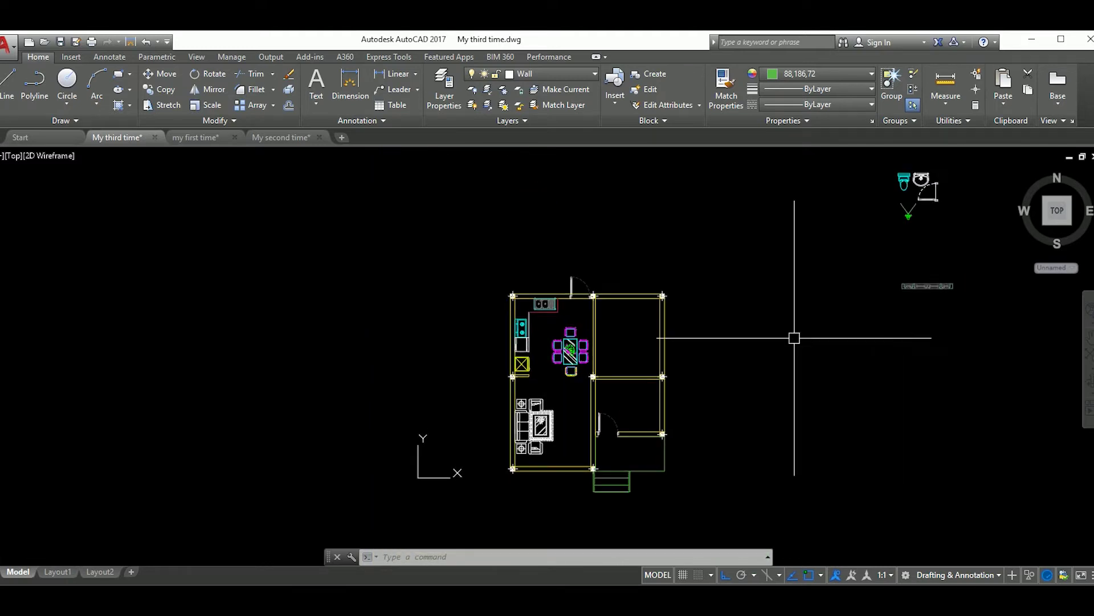
{"action": "type", "text": "m"}
{"action": "key", "text": "Return"}
{"action": "scroll", "coordinate": [632, 344], "scroll_direction": "up", "scroll_amount": 3}
Move the door to the partition wall and rotate it beside the column
{"action": "scroll", "coordinate": [665, 410], "scroll_direction": "up", "scroll_amount": 2}
{"action": "left_click", "coordinate": [665, 411]}
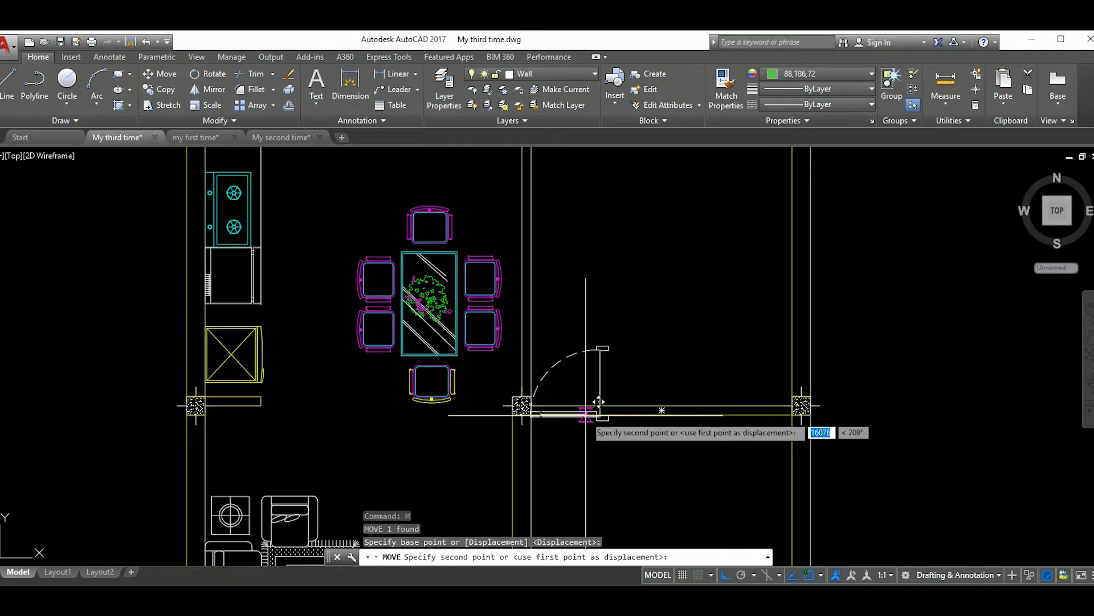
{"action": "left_click", "coordinate": [726, 330]}
{"action": "left_click", "coordinate": [649, 328]}
{"action": "type", "text": "ro"}
{"action": "key", "text": "Return"}
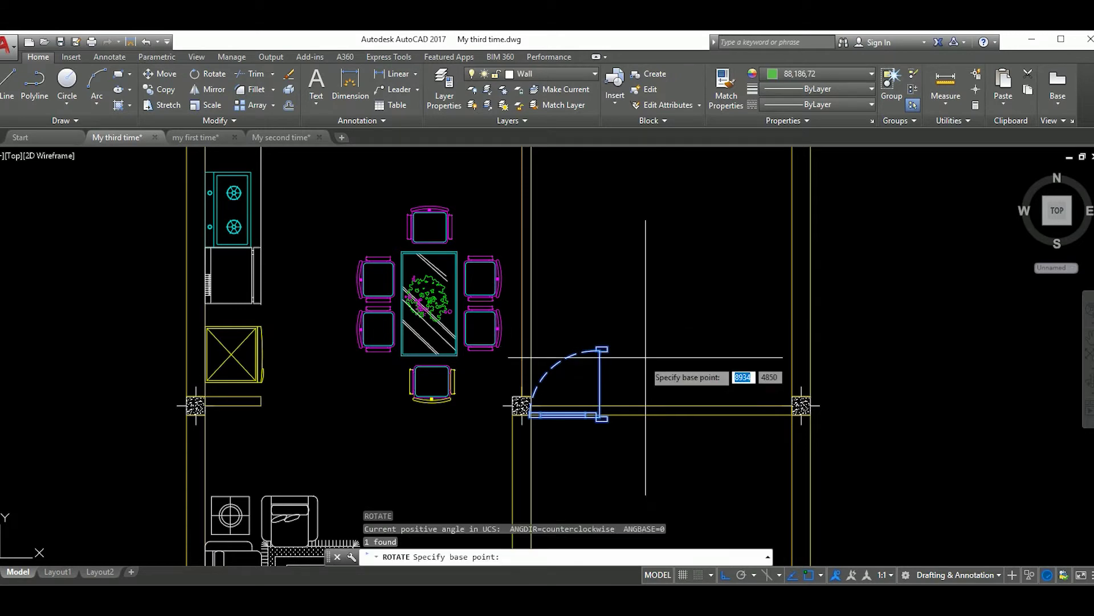
{"action": "left_click", "coordinate": [636, 388]}
Place the door against the column, shifting it 50 units
{"action": "type", "text": "m"}
{"action": "key", "text": "Return"}
{"action": "scroll", "coordinate": [669, 310], "scroll_direction": "up", "scroll_amount": 3}
{"action": "left_click", "coordinate": [559, 288]}
{"action": "scroll", "coordinate": [559, 288], "scroll_direction": "down", "scroll_amount": 2}
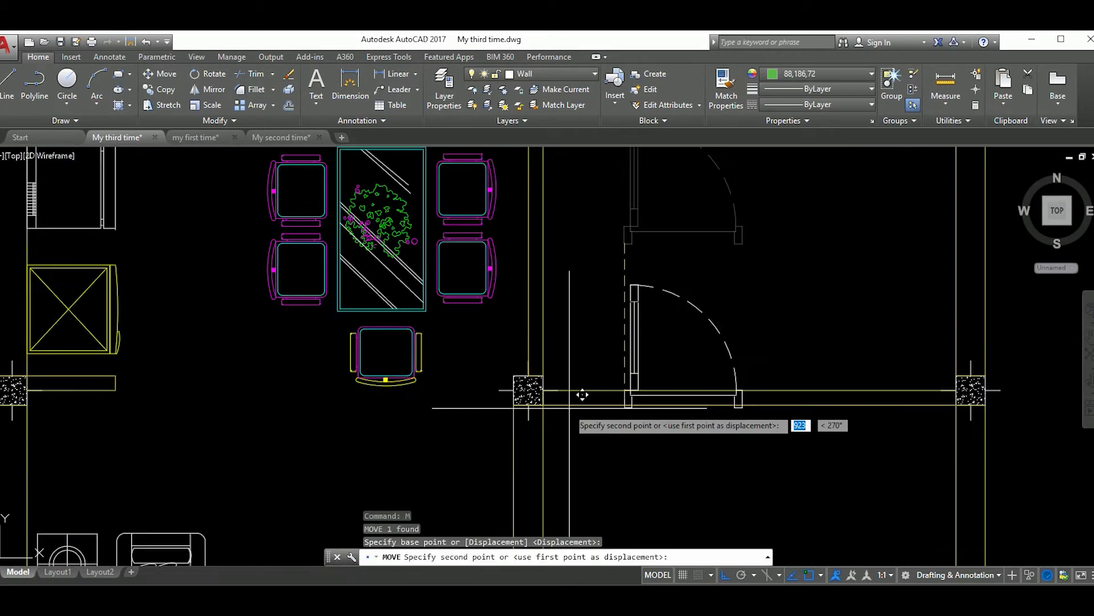
{"action": "scroll", "coordinate": [575, 370], "scroll_direction": "up", "scroll_amount": 4}
{"action": "left_click", "coordinate": [575, 397]}
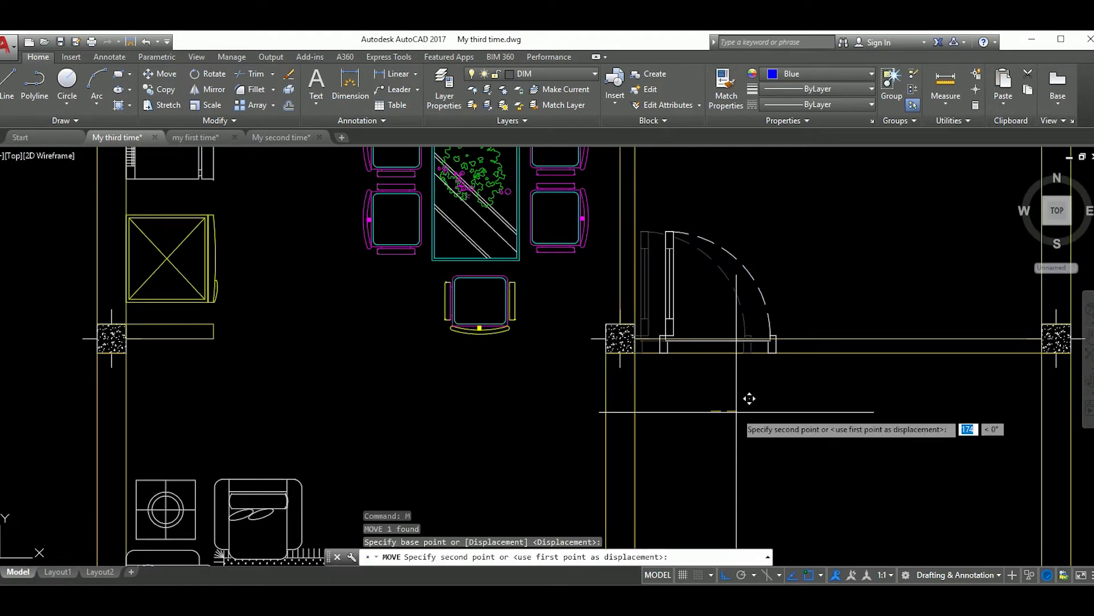
{"action": "key", "text": "Return"}
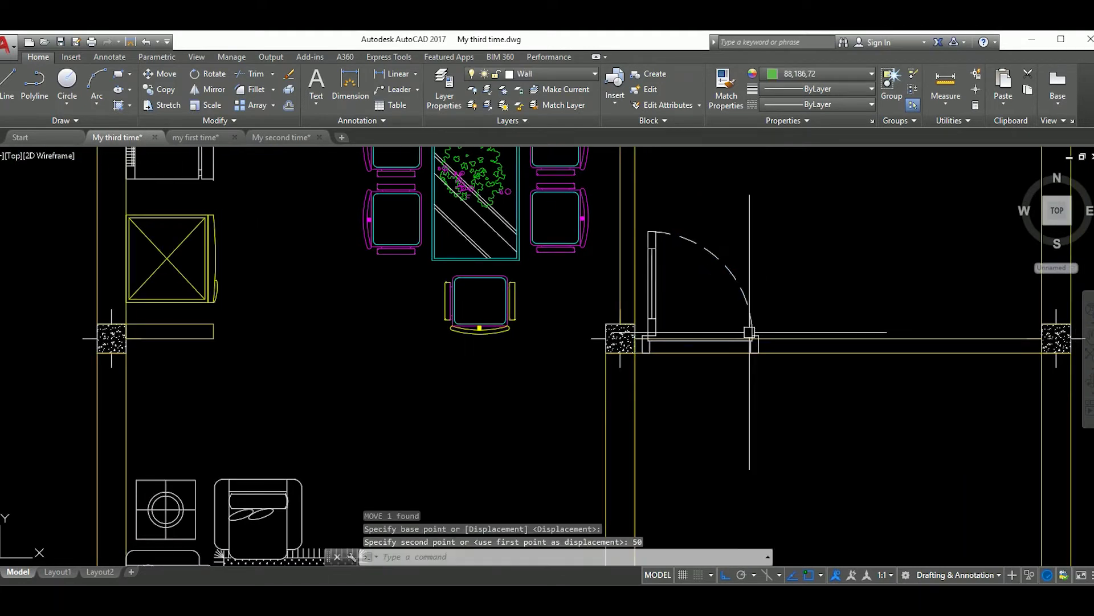
{"action": "scroll", "coordinate": [769, 379], "scroll_direction": "up", "scroll_amount": 2}
{"action": "middle_click_drag", "start_coordinate": [769, 373], "coordinate": [769, 379]}
Erase the stray horizontal line running across the door opening
{"action": "type", "text": "r"}
{"action": "key", "text": "Return"}
{"action": "key", "text": "Return"}
{"action": "scroll", "coordinate": [722, 405], "scroll_direction": "up", "scroll_amount": 2}
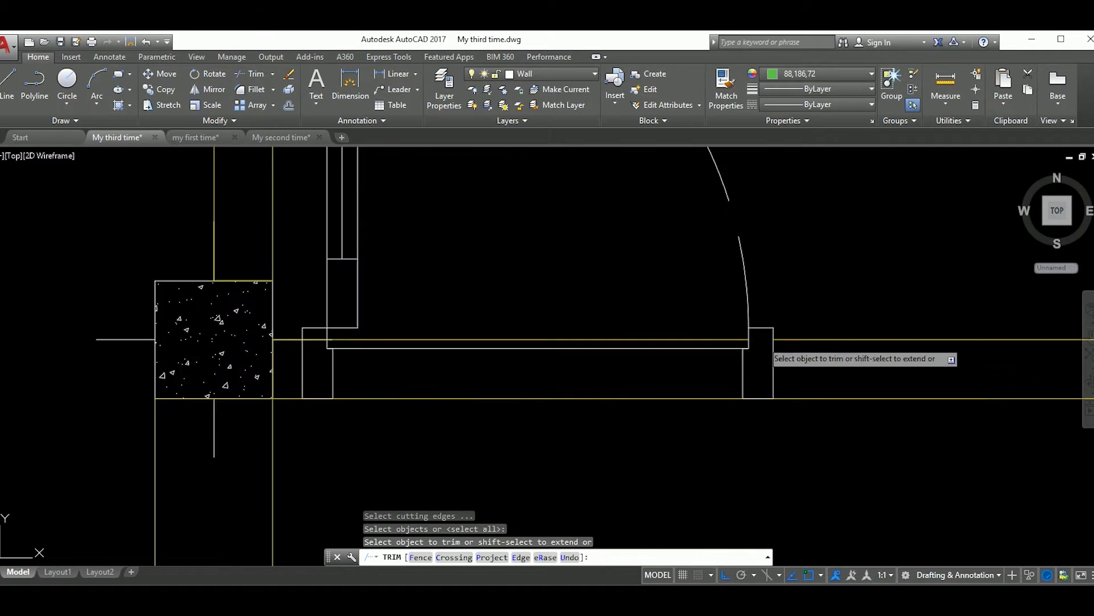
{"action": "scroll", "coordinate": [762, 342], "scroll_direction": "up", "scroll_amount": 2}
{"action": "left_click", "coordinate": [791, 378]}
{"action": "scroll", "coordinate": [741, 364], "scroll_direction": "up", "scroll_amount": 2}
{"action": "key", "text": "Escape"}
{"action": "left_click", "coordinate": [712, 350]}
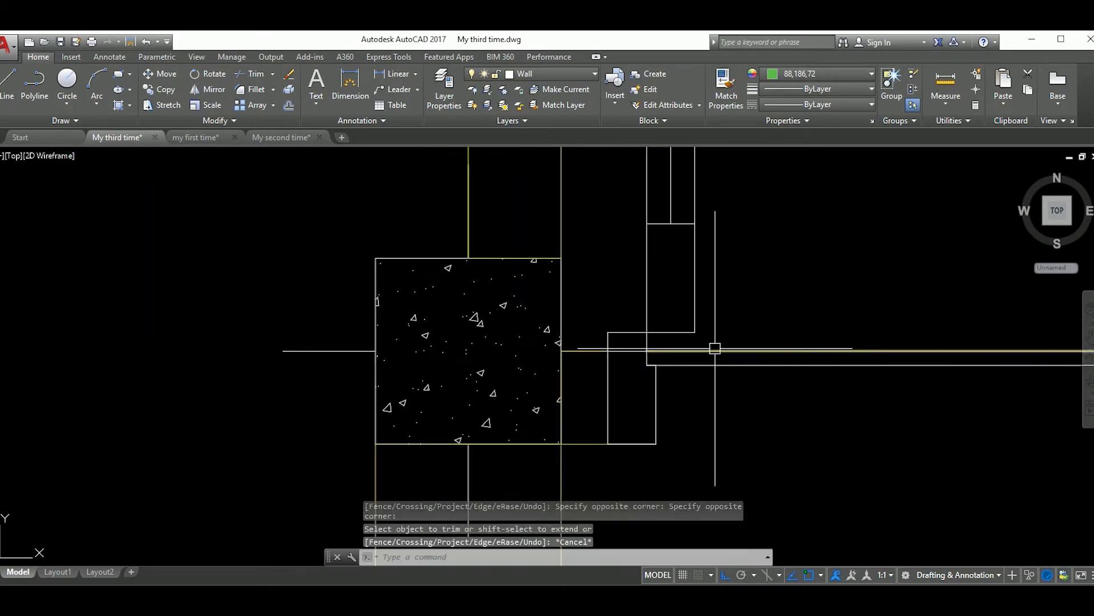
{"action": "type", "text": "e"}
{"action": "key", "text": "Return"}
{"action": "scroll", "coordinate": [645, 375], "scroll_direction": "down", "scroll_amount": 5}
{"action": "scroll", "coordinate": [655, 382], "scroll_direction": "up", "scroll_amount": 2}
{"action": "scroll", "coordinate": [666, 393], "scroll_direction": "down", "scroll_amount": 3}
{"action": "mouse_move", "coordinate": [667, 393]}
{"action": "middle_mouse_down"}
{"action": "mouse_move", "coordinate": [677, 397]}
{"action": "mouse_move", "coordinate": [657, 399]}
{"action": "middle_mouse_up"}
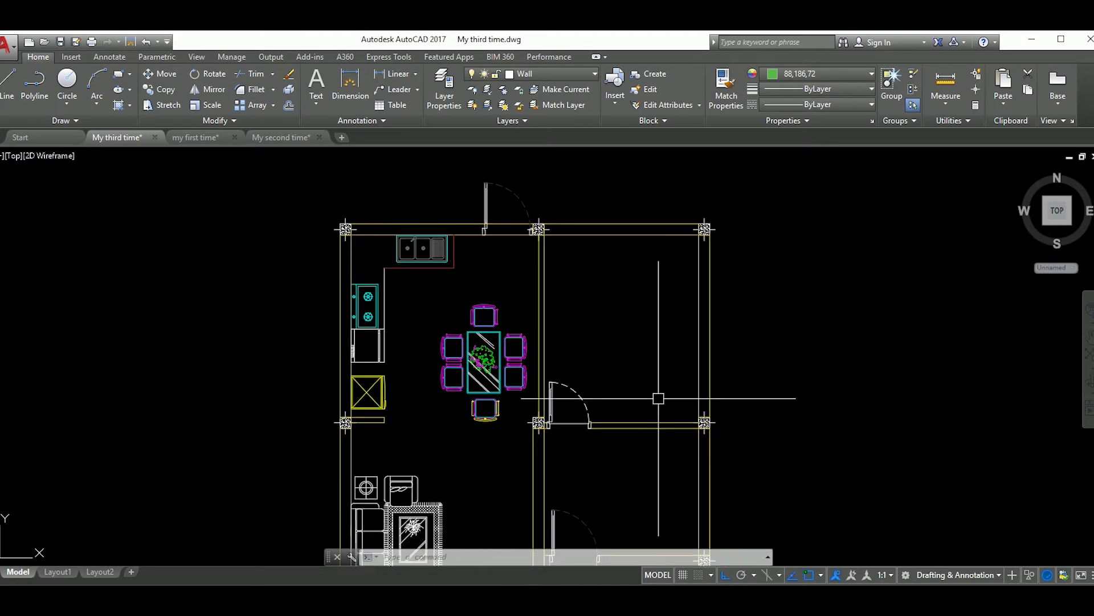
Copy the door above the original and rotate the copy 270° into the upper-right room
{"action": "left_click", "coordinate": [603, 299]}
{"action": "key", "text": "Escape"}
{"action": "left_click", "coordinate": [643, 333]}
{"action": "key", "text": "Return"}
{"action": "left_click", "coordinate": [632, 321]}
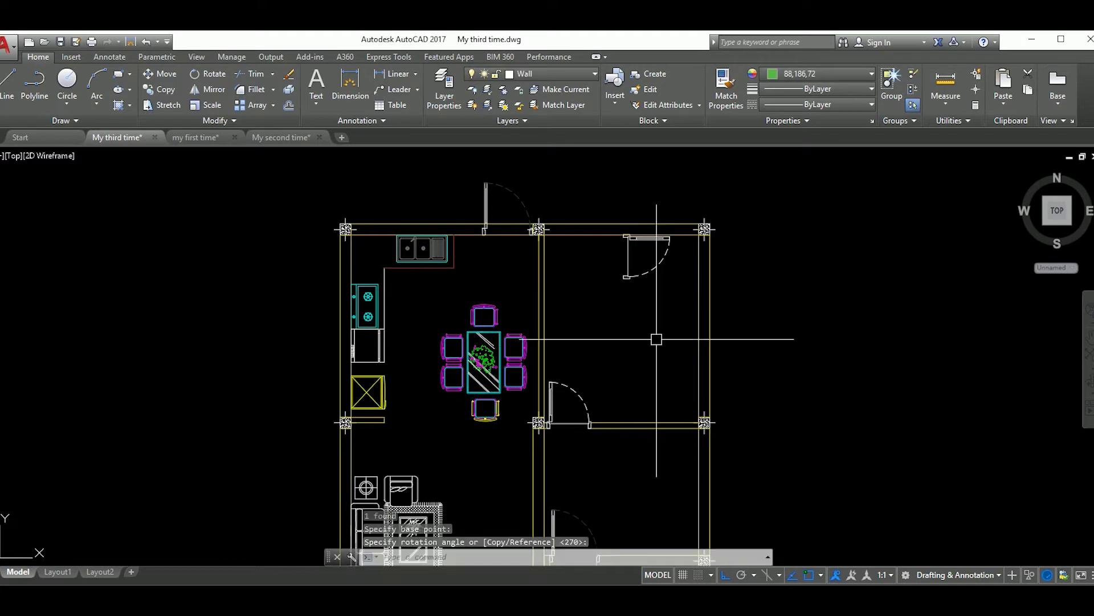
{"action": "left_click", "coordinate": [639, 342]}
{"action": "middle_click_drag", "start_coordinate": [617, 304], "coordinate": [636, 362]}
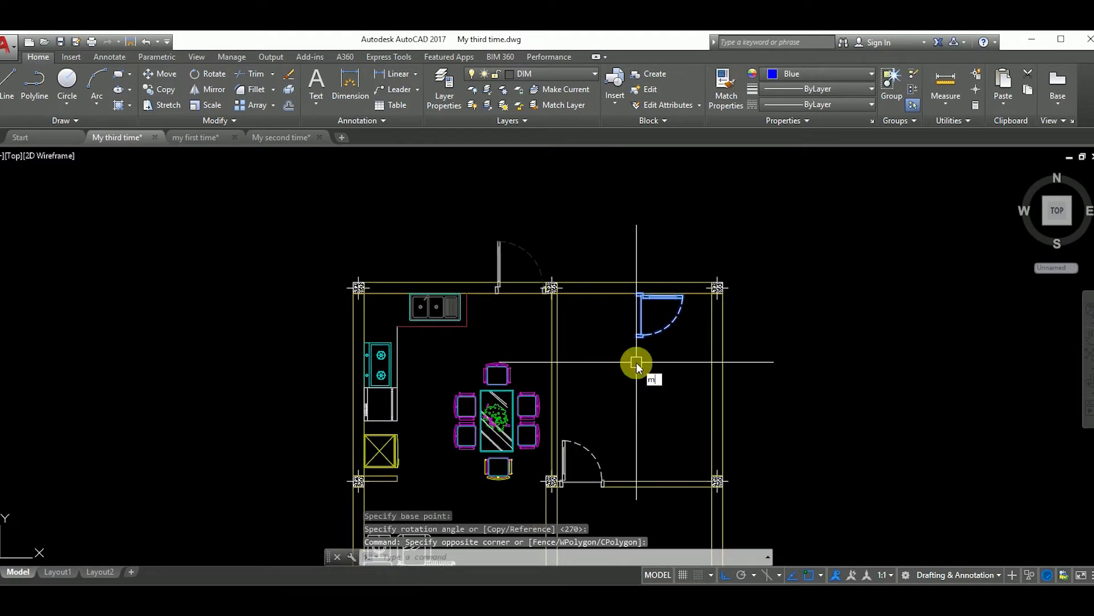
Mirror the door copy, erasing the source, and move the flipped door into place
{"action": "type", "text": "i"}
{"action": "key", "text": "Return"}
{"action": "left_click", "coordinate": [636, 353]}
{"action": "left_click", "coordinate": [630, 383]}
{"action": "type", "text": "m"}
{"action": "key", "text": "Return"}
{"action": "scroll", "coordinate": [623, 393], "scroll_direction": "up", "scroll_amount": 3}
{"action": "left_click", "coordinate": [623, 393]}
{"action": "scroll", "coordinate": [633, 338], "scroll_direction": "down", "scroll_amount": 3}
{"action": "scroll", "coordinate": [633, 338], "scroll_direction": "up", "scroll_amount": 5}
{"action": "left_click", "coordinate": [666, 317]}
Move the mirrored door up against the wall at the top of the upper-right room
{"action": "left_click", "coordinate": [708, 354]}
{"action": "type", "text": "m"}
{"action": "key", "text": "Return"}
{"action": "scroll", "coordinate": [565, 228], "scroll_direction": "up", "scroll_amount": 3}
{"action": "scroll", "coordinate": [578, 240], "scroll_direction": "up", "scroll_amount": 2}
{"action": "left_click", "coordinate": [594, 222]}
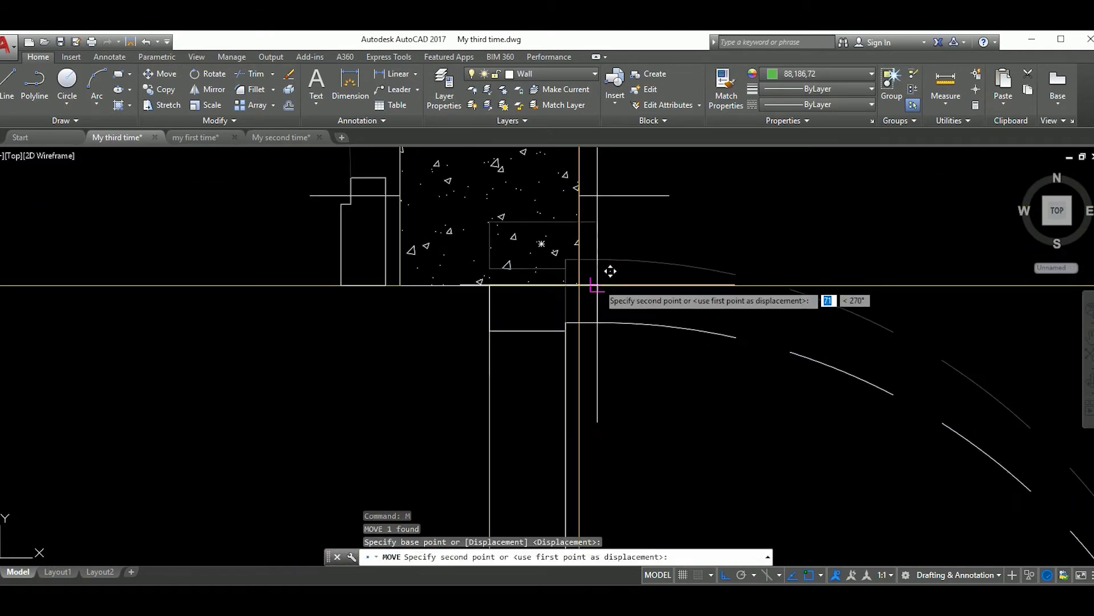
{"action": "scroll", "coordinate": [606, 271], "scroll_direction": "down", "scroll_amount": 3}
{"action": "left_click", "coordinate": [587, 281]}
{"action": "middle_click_drag", "start_coordinate": [587, 281], "coordinate": [593, 301]}
Shift the door 50 units along the middle wall
{"action": "left_click", "coordinate": [712, 359]}
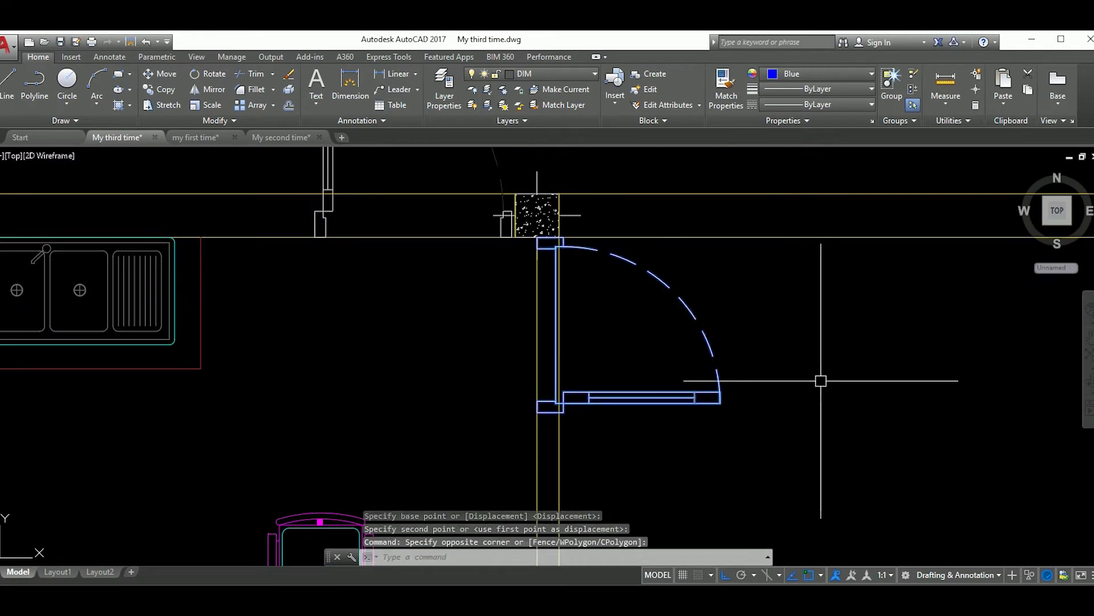
{"action": "type", "text": "m"}
{"action": "key", "text": "Return"}
{"action": "left_click", "coordinate": [808, 375]}
{"action": "key", "text": "Return"}
{"action": "middle_click_drag", "start_coordinate": [653, 348], "coordinate": [687, 334]}
{"action": "left_click", "coordinate": [808, 422]}
{"action": "type", "text": "m"}
{"action": "key", "text": "Return"}
{"action": "left_click", "coordinate": [825, 363]}
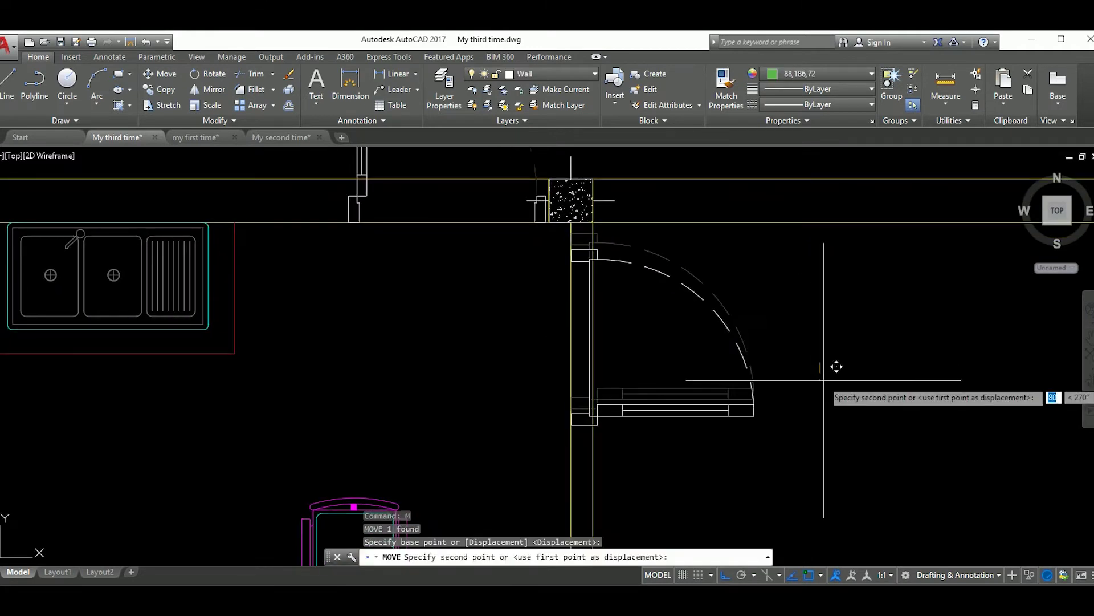
{"action": "type", "text": "50"}
{"action": "key", "text": "Return"}
{"action": "middle_click_drag", "start_coordinate": [661, 332], "coordinate": [703, 314]}
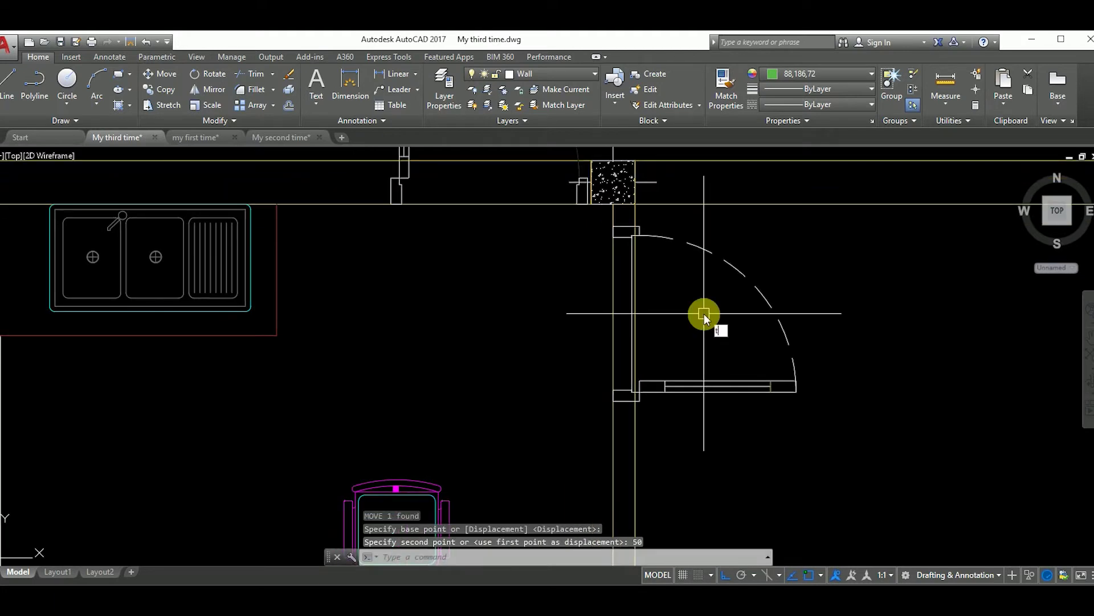
Start trimming the wall lines using all objects as cutting edges, then cancel
{"action": "type", "text": "tr"}
{"action": "key", "text": "Return"}
{"action": "key", "text": "Return"}
{"action": "scroll", "coordinate": [627, 237], "scroll_direction": "up", "scroll_amount": 4}
{"action": "scroll", "coordinate": [650, 321], "scroll_direction": "down", "scroll_amount": 4}
{"action": "scroll", "coordinate": [645, 352], "scroll_direction": "up", "scroll_amount": 2}
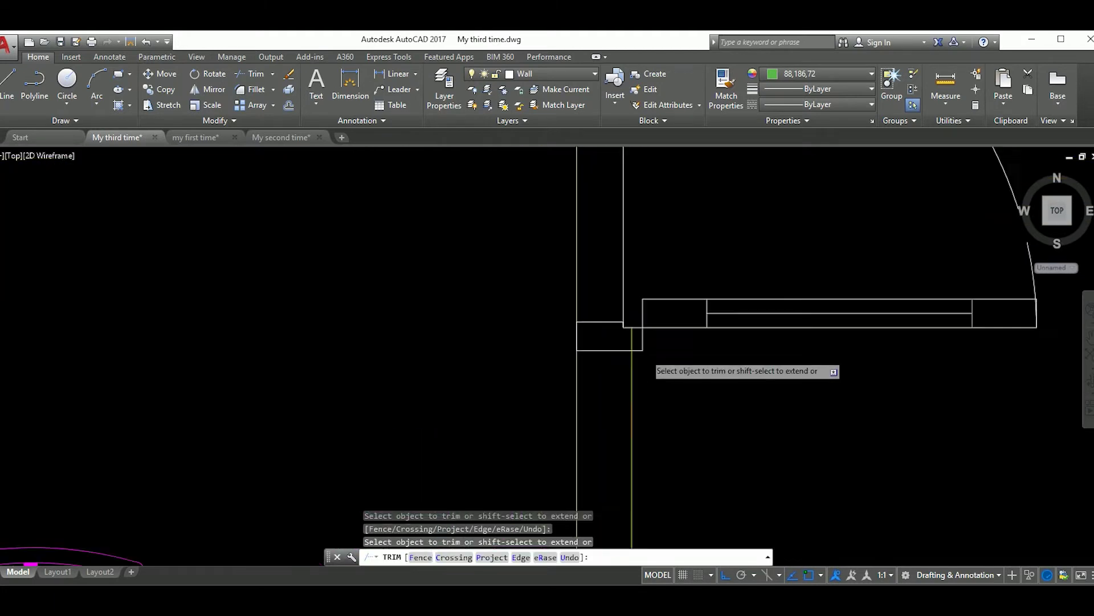
{"action": "scroll", "coordinate": [645, 352], "scroll_direction": "down", "scroll_amount": 2}
{"action": "scroll", "coordinate": [656, 353], "scroll_direction": "down", "scroll_amount": 3}
{"action": "scroll", "coordinate": [655, 353], "scroll_direction": "up", "scroll_amount": 3}
{"action": "key", "text": "Escape"}
{"action": "scroll", "coordinate": [645, 320], "scroll_direction": "down", "scroll_amount": 4}
{"action": "scroll", "coordinate": [627, 319], "scroll_direction": "up", "scroll_amount": 2}
{"action": "scroll", "coordinate": [627, 316], "scroll_direction": "down", "scroll_amount": 2}
Copy the short counter strip beside the column into the right-hand room and shift it lower
{"action": "scroll", "coordinate": [439, 379], "scroll_direction": "up", "scroll_amount": 4}
{"action": "left_click", "coordinate": [437, 377]}
{"action": "type", "text": "co"}
{"action": "key", "text": "Return"}
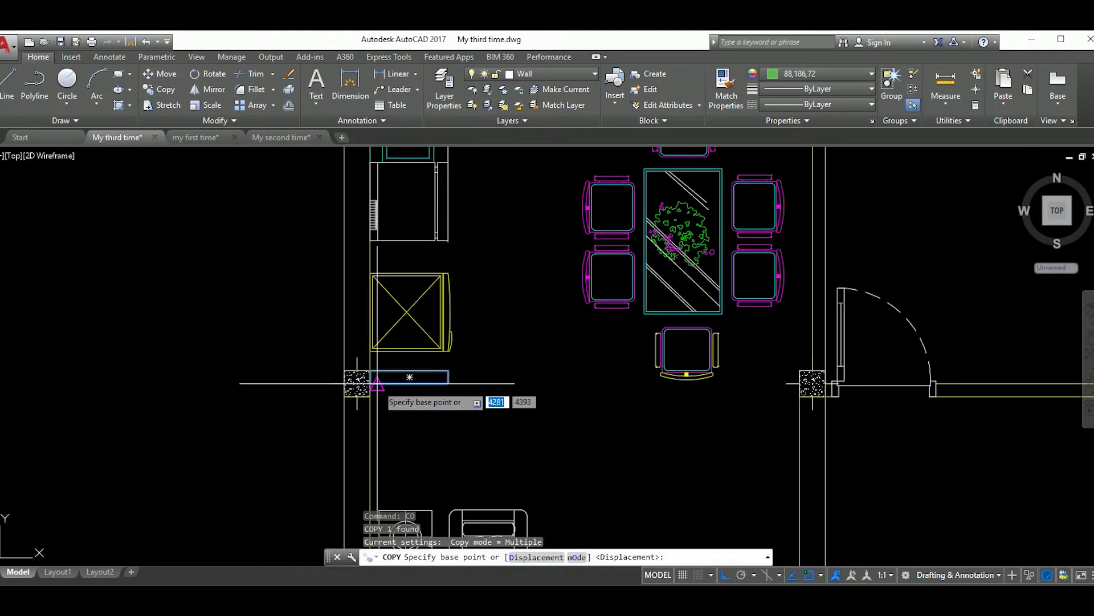
{"action": "left_click", "coordinate": [369, 383]}
{"action": "scroll", "coordinate": [713, 274], "scroll_direction": "down", "scroll_amount": 3}
{"action": "scroll", "coordinate": [657, 247], "scroll_direction": "up", "scroll_amount": 5}
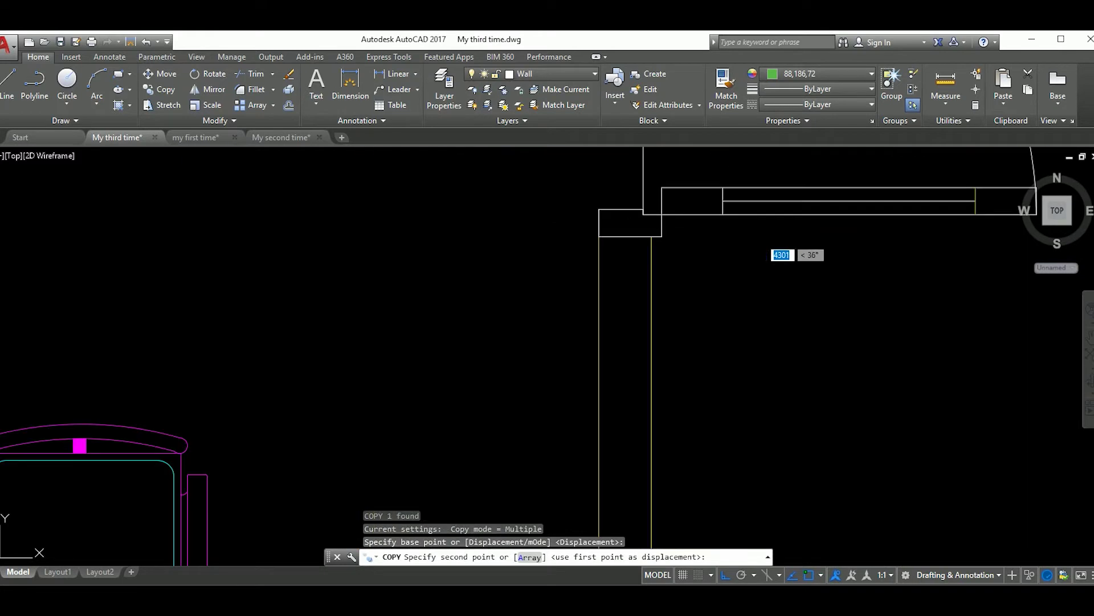
{"action": "left_click", "coordinate": [661, 227]}
{"action": "key", "text": "Escape"}
{"action": "left_click", "coordinate": [706, 236]}
{"action": "type", "text": "m"}
{"action": "key", "text": "Return"}
{"action": "left_click", "coordinate": [665, 223]}
{"action": "key", "text": "Return"}
{"action": "key", "text": "Return"}
{"action": "left_click", "coordinate": [807, 355]}
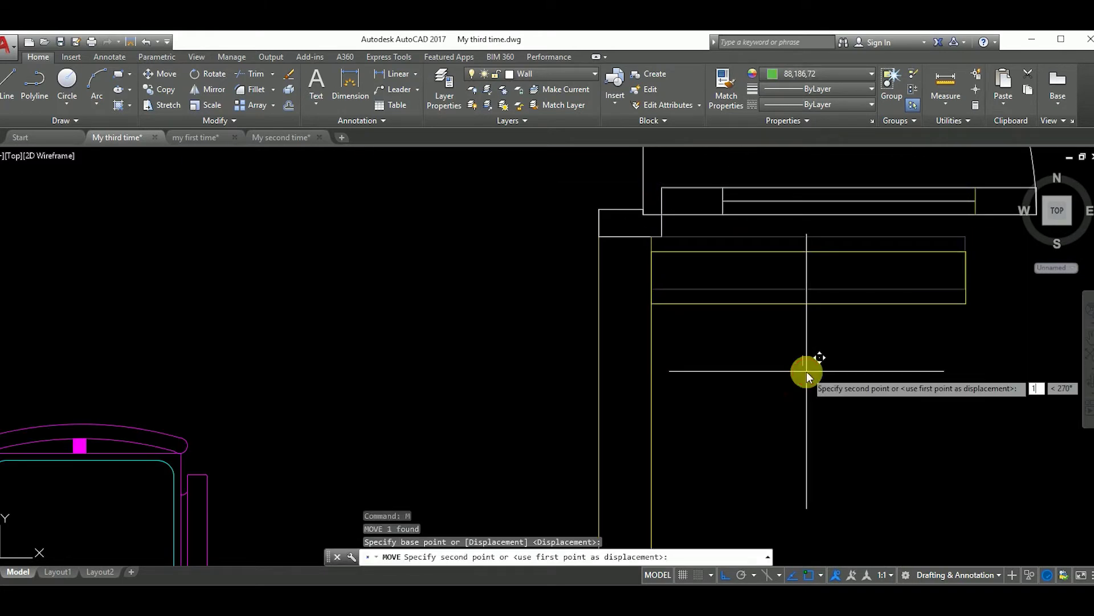
{"action": "key", "text": "Return"}
Window-select the copied rectangle and try stretching its right end, then cancel
{"action": "scroll", "coordinate": [795, 355], "scroll_direction": "down", "scroll_amount": 3}
{"action": "scroll", "coordinate": [690, 318], "scroll_direction": "up", "scroll_amount": 3}
{"action": "left_click_drag", "start_coordinate": [342, 274], "coordinate": [713, 353]}
{"action": "left_click", "coordinate": [689, 318]}
{"action": "scroll", "coordinate": [826, 331], "scroll_direction": "down", "scroll_amount": 3}
{"action": "middle_click_drag", "start_coordinate": [891, 333], "coordinate": [564, 319]}
{"action": "scroll", "coordinate": [688, 320], "scroll_direction": "down", "scroll_amount": 5}
{"action": "key", "text": "Escape"}
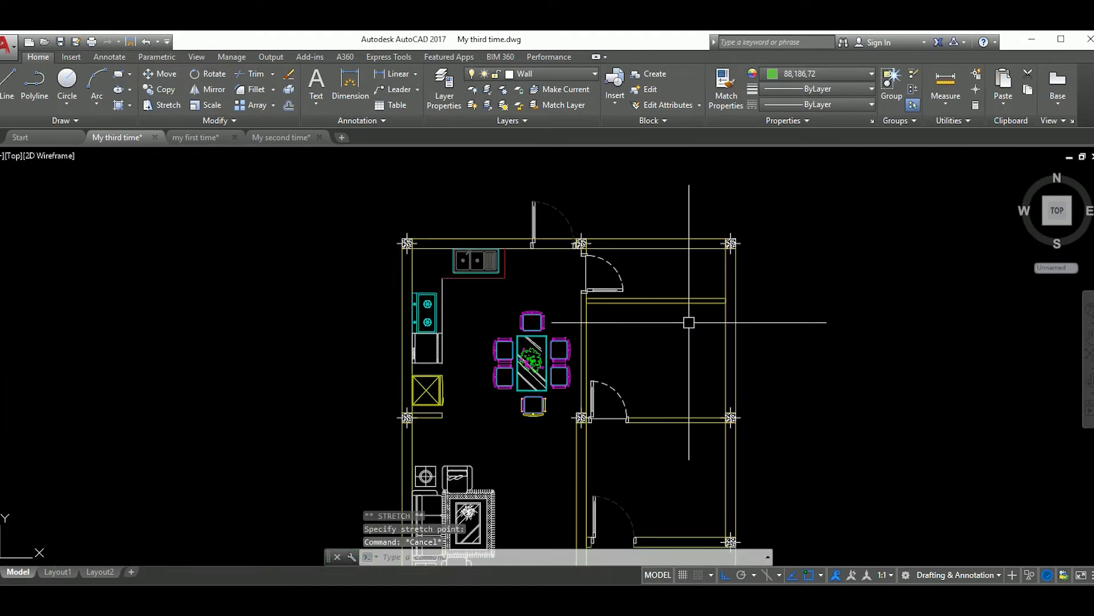
{"action": "scroll", "coordinate": [688, 326], "scroll_direction": "up", "scroll_amount": 2}
Copy the horizontal wall line, rotate it 90° upright, and place it at the door jamb
{"action": "left_click", "coordinate": [848, 288]}
{"action": "left_click", "coordinate": [686, 315]}
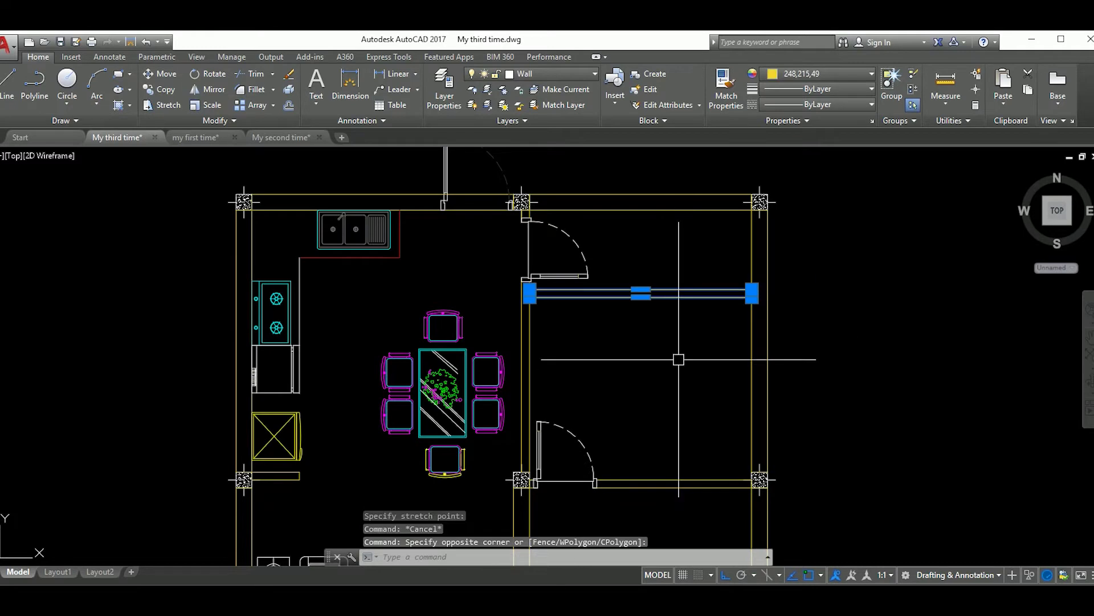
{"action": "type", "text": "co"}
{"action": "key", "text": "Return"}
{"action": "left_click", "coordinate": [678, 358]}
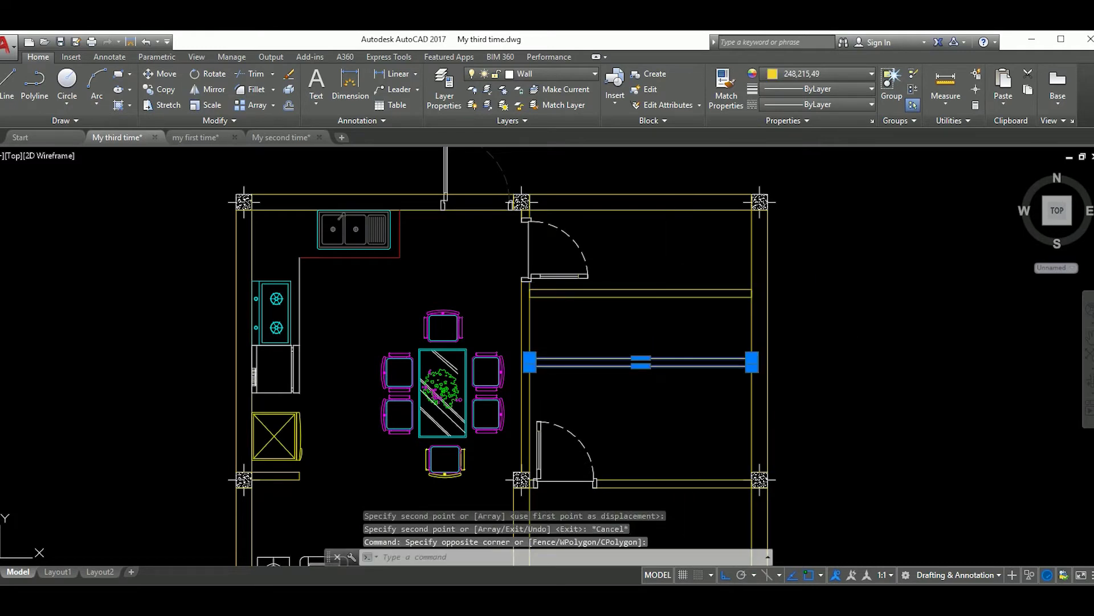
{"action": "key", "text": "Return"}
{"action": "left_click", "coordinate": [670, 352]}
{"action": "key", "text": "Return"}
{"action": "scroll", "coordinate": [649, 509], "scroll_direction": "up", "scroll_amount": 3}
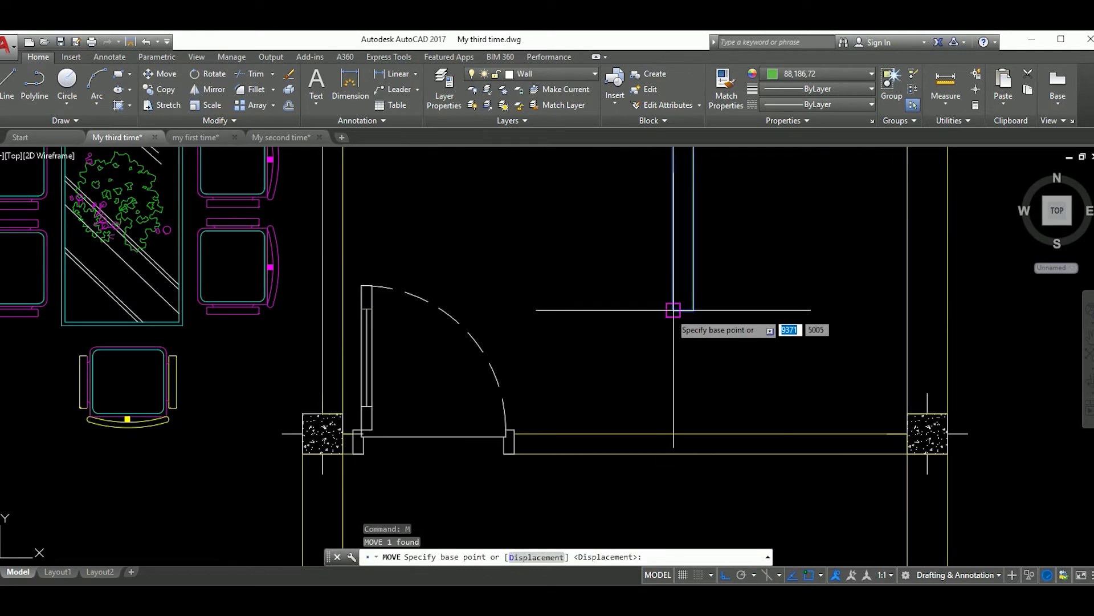
{"action": "left_click", "coordinate": [674, 310]}
Select the new vertical wall lines and nudge them into position
{"action": "left_click", "coordinate": [515, 433]}
{"action": "middle_click_drag", "start_coordinate": [515, 434], "coordinate": [634, 467]}
{"action": "left_click", "coordinate": [645, 339]}
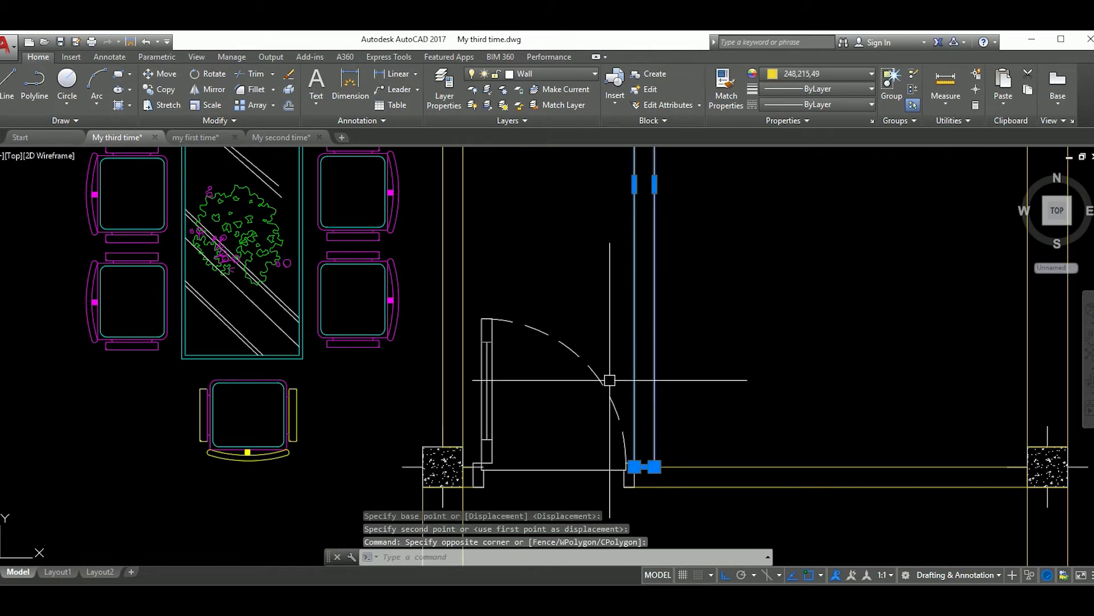
{"action": "scroll", "coordinate": [670, 396], "scroll_direction": "down", "scroll_amount": 3}
{"action": "scroll", "coordinate": [670, 396], "scroll_direction": "down", "scroll_amount": 2}
{"action": "type", "text": "m"}
{"action": "key", "text": "Return"}
{"action": "left_click", "coordinate": [640, 379]}
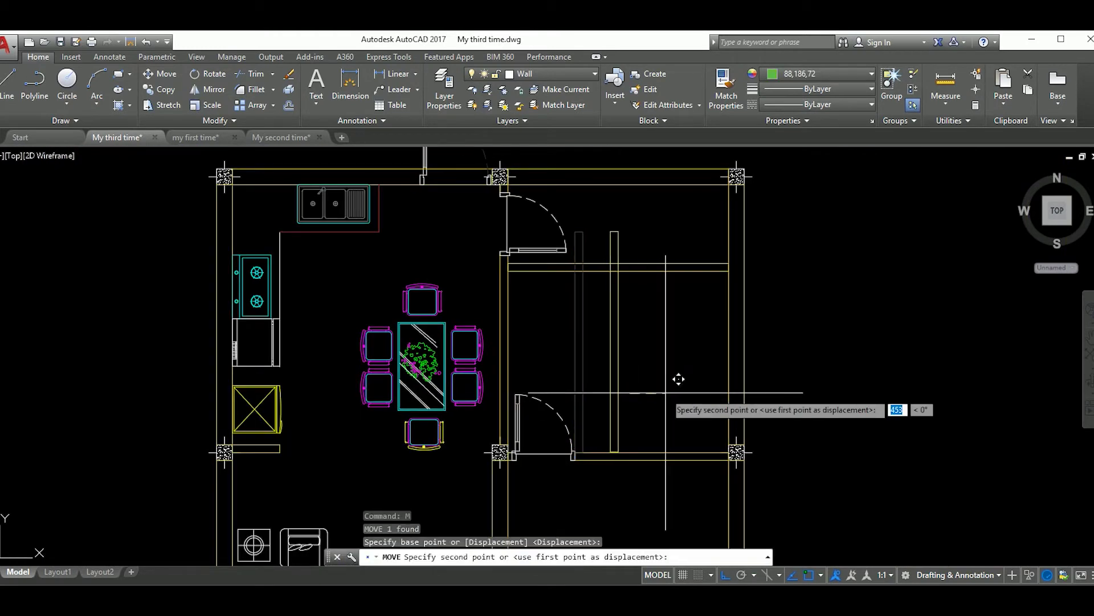
{"action": "left_click", "coordinate": [635, 379]}
Move the vertical partition wall 1200 units left
{"action": "left_click", "coordinate": [579, 342]}
{"action": "type", "text": "m"}
{"action": "key", "text": "Return"}
{"action": "left_click", "coordinate": [579, 342]}
{"action": "scroll", "coordinate": [737, 437], "scroll_direction": "up", "scroll_amount": 6}
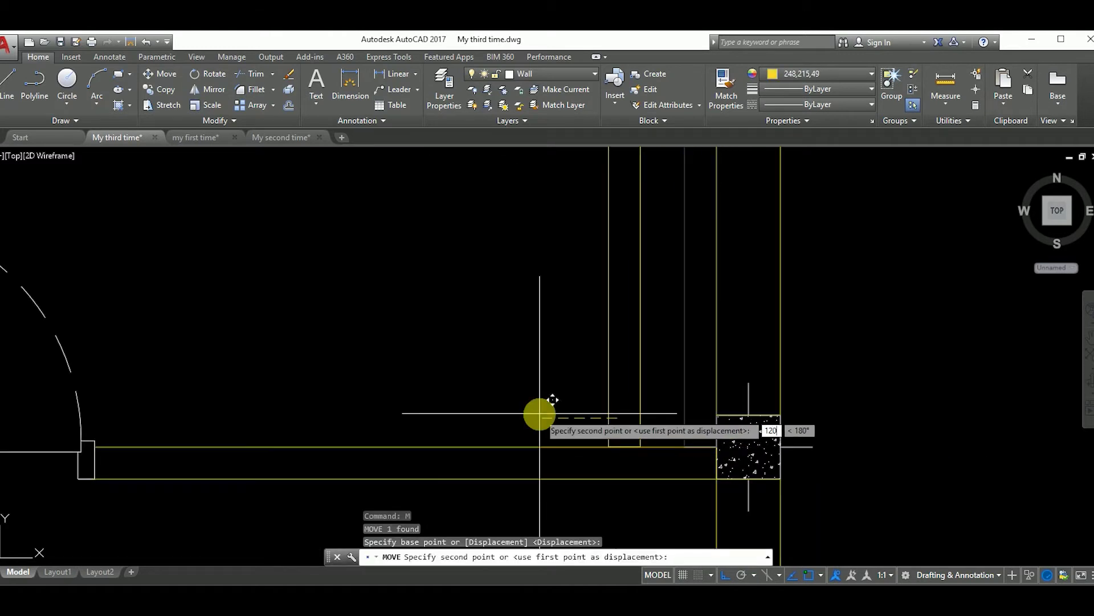
{"action": "type", "text": "00"}
{"action": "key", "text": "Return"}
Recentre the floor plan and abandon a started line
{"action": "scroll", "coordinate": [624, 449], "scroll_direction": "down", "scroll_amount": 5}
{"action": "scroll", "coordinate": [624, 449], "scroll_direction": "down", "scroll_amount": 3}
{"action": "scroll", "coordinate": [624, 449], "scroll_direction": "up", "scroll_amount": 3}
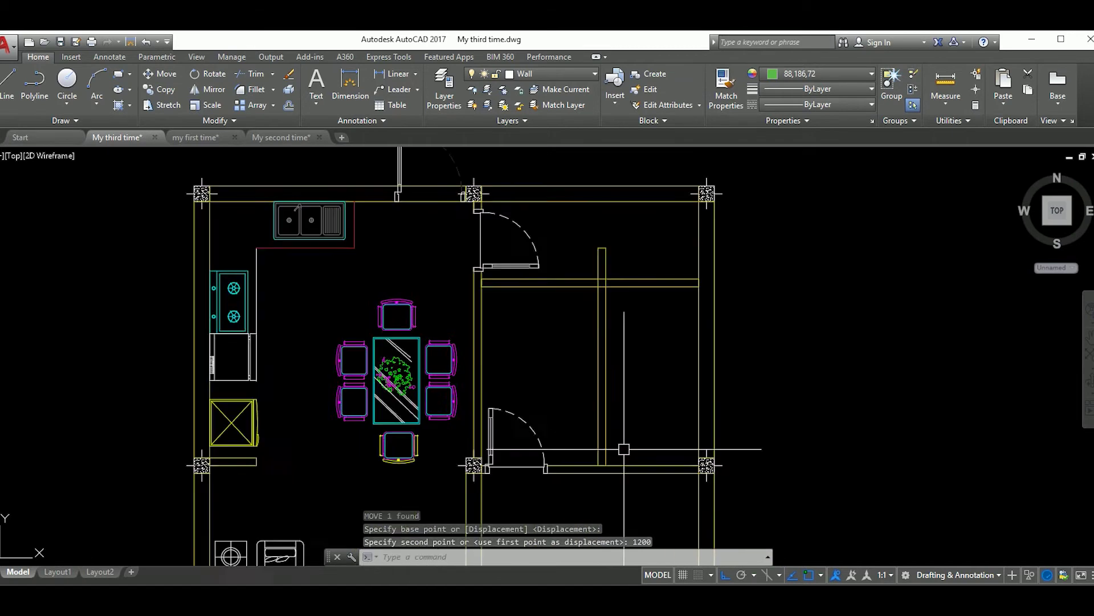
{"action": "middle_click_drag", "start_coordinate": [624, 449], "coordinate": [595, 434]}
{"action": "type", "text": "l"}
{"action": "key", "text": "Return"}
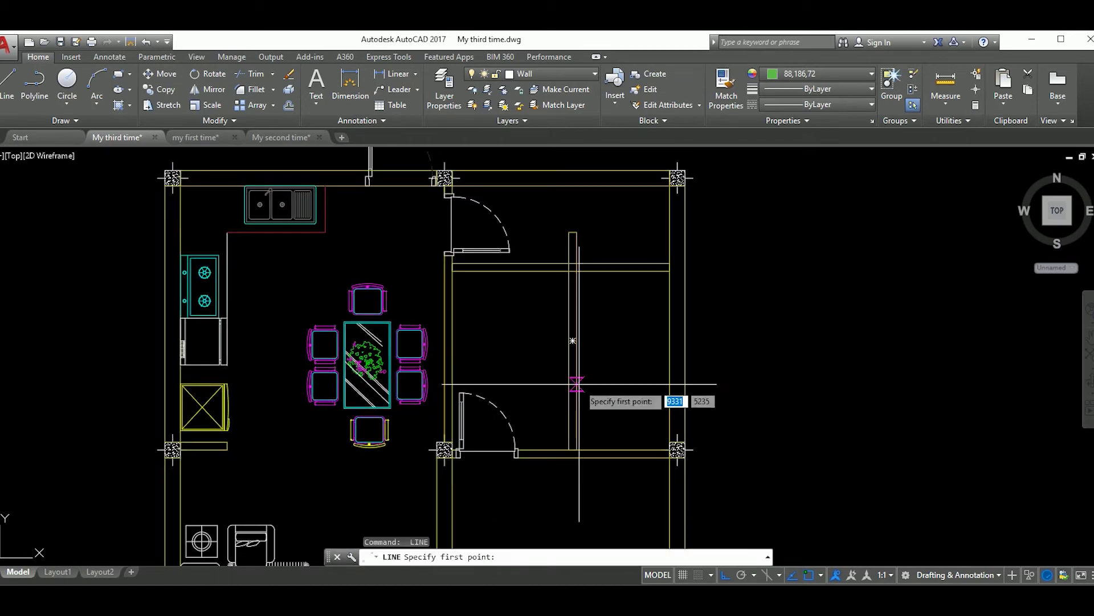
{"action": "key", "text": "Escape"}
Try stretching the two partition wall lines, cancel, and pan the plan up and right
{"action": "scroll", "coordinate": [667, 385], "scroll_direction": "up", "scroll_amount": 4}
{"action": "left_click_drag", "start_coordinate": [633, 290], "coordinate": [547, 215]}
{"action": "left_click", "coordinate": [532, 215]}
{"action": "key", "text": "Escape"}
{"action": "scroll", "coordinate": [610, 393], "scroll_direction": "down", "scroll_amount": 4}
{"action": "middle_click_drag", "start_coordinate": [610, 394], "coordinate": [647, 384]}
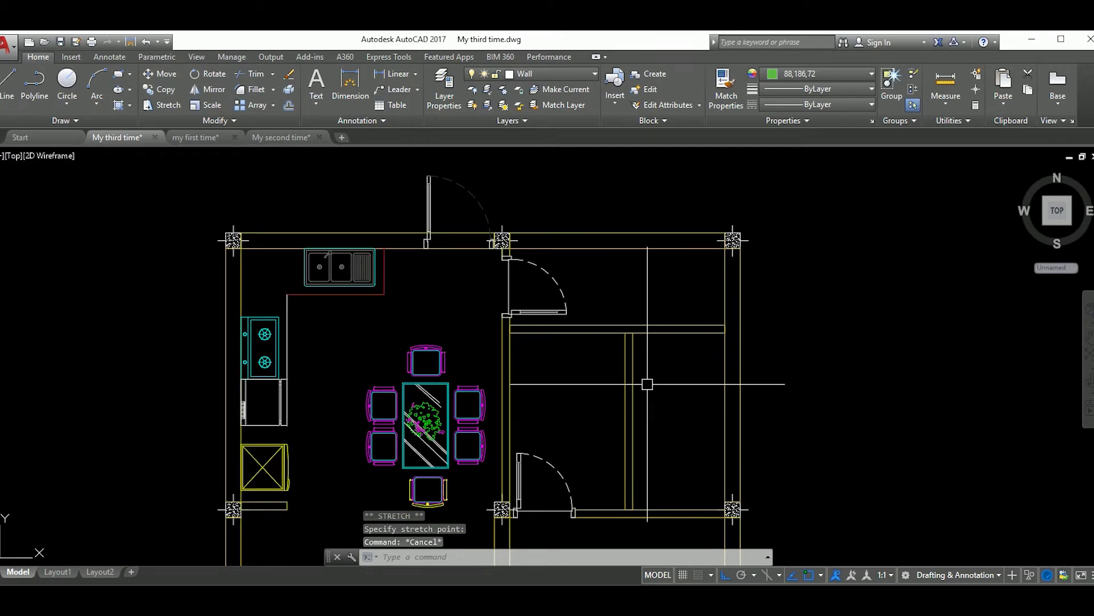
{"action": "scroll", "coordinate": [616, 348], "scroll_direction": "down", "scroll_amount": 5}
{"action": "scroll", "coordinate": [586, 313], "scroll_direction": "up", "scroll_amount": 5}
Select the small wall piece and begin a copy, then cancel it
{"action": "scroll", "coordinate": [627, 342], "scroll_direction": "down", "scroll_amount": 5}
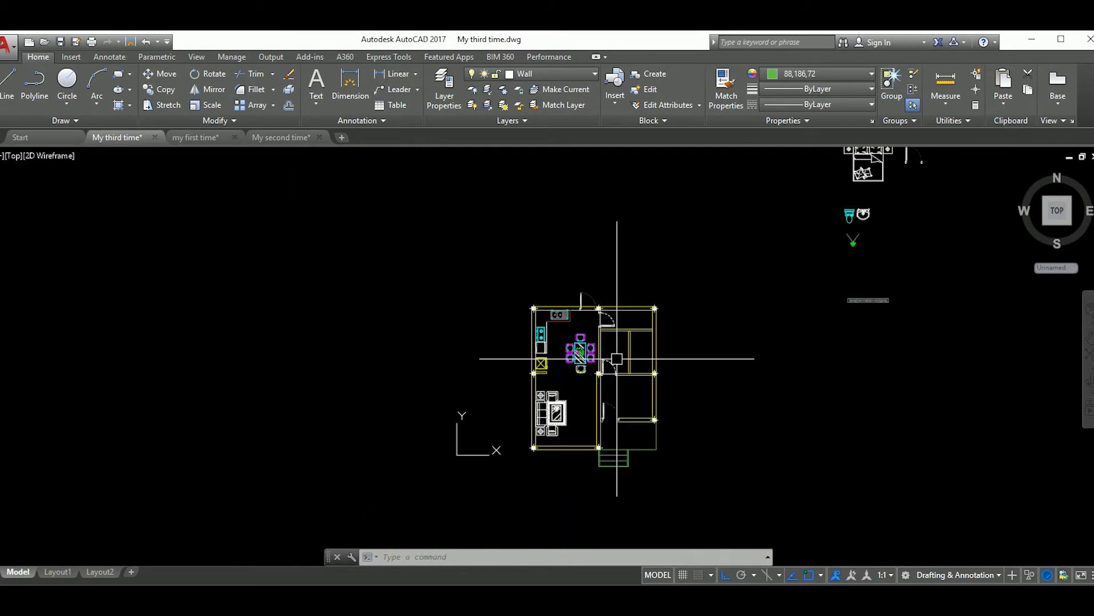
{"action": "scroll", "coordinate": [656, 360], "scroll_direction": "up", "scroll_amount": 2}
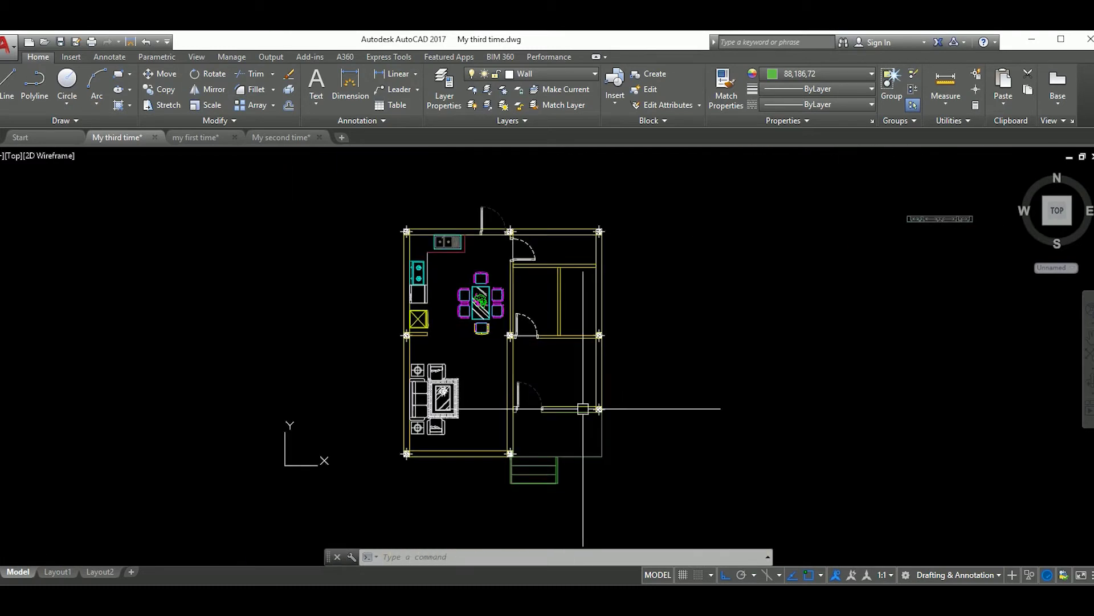
{"action": "scroll", "coordinate": [583, 409], "scroll_direction": "up", "scroll_amount": 4}
{"action": "scroll", "coordinate": [587, 399], "scroll_direction": "down", "scroll_amount": 4}
{"action": "scroll", "coordinate": [590, 388], "scroll_direction": "up", "scroll_amount": 4}
{"action": "left_click", "coordinate": [591, 387]}
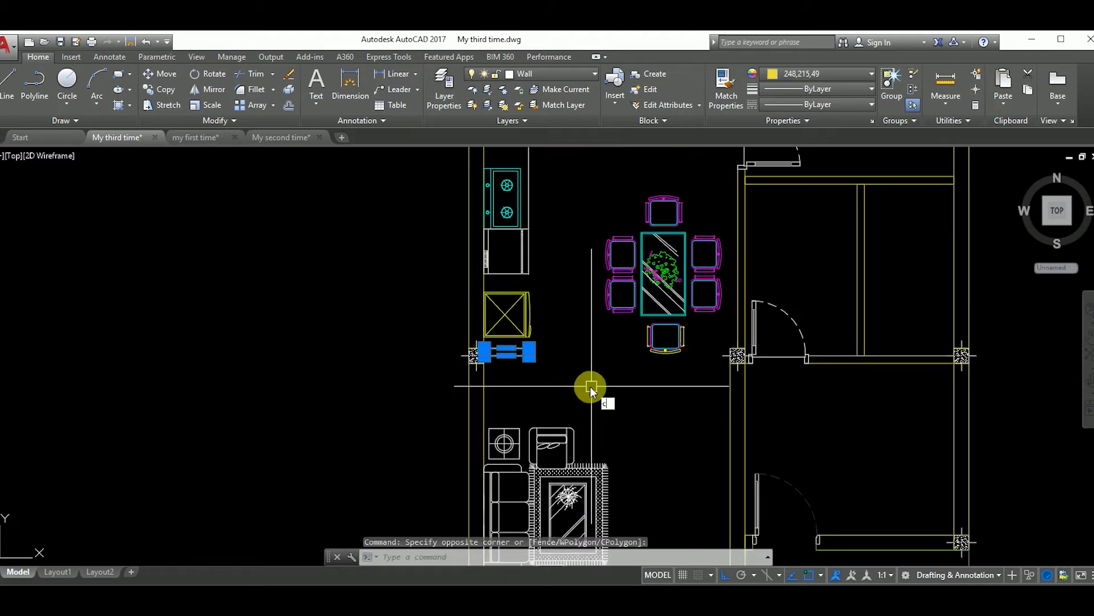
{"action": "type", "text": "o"}
{"action": "key", "text": "Return"}
{"action": "left_click", "coordinate": [536, 352]}
{"action": "scroll", "coordinate": [660, 322], "scroll_direction": "up", "scroll_amount": 5}
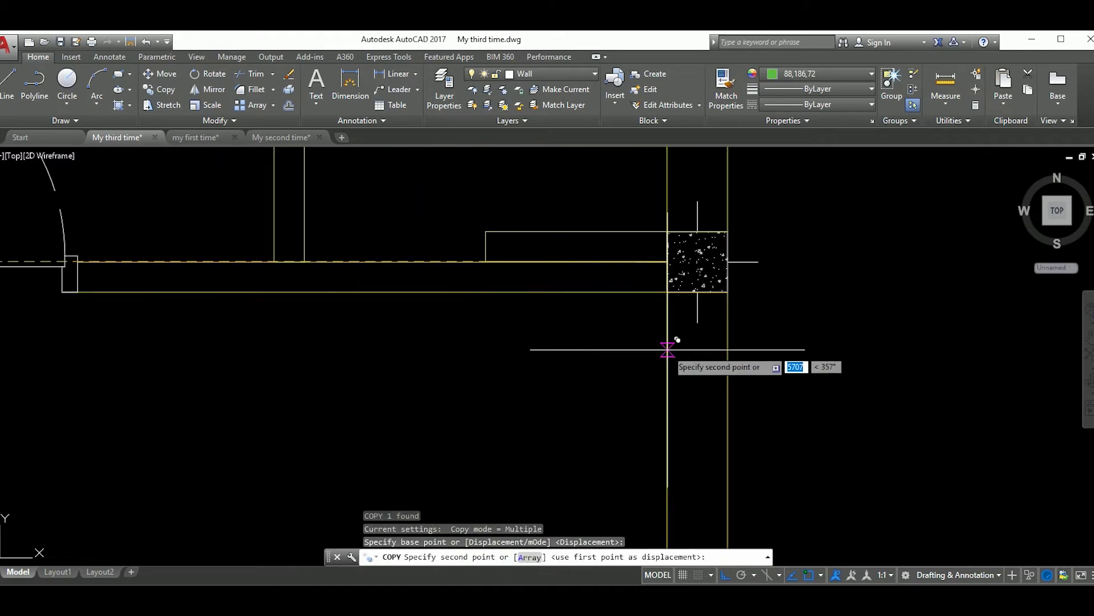
{"action": "key", "text": "Escape"}
Move the small wall piece higher, then shift it a further 700 units
{"action": "left_click", "coordinate": [586, 351]}
{"action": "scroll", "coordinate": [604, 342], "scroll_direction": "down", "scroll_amount": 3}
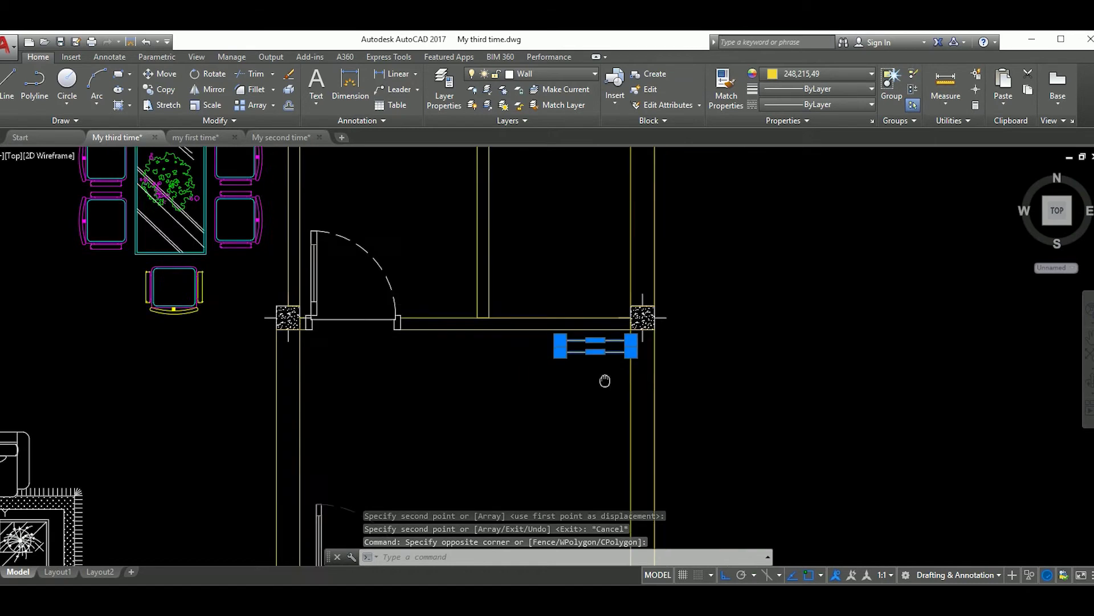
{"action": "type", "text": "m"}
{"action": "key", "text": "Return"}
{"action": "scroll", "coordinate": [599, 384], "scroll_direction": "up", "scroll_amount": 5}
{"action": "left_click", "coordinate": [598, 329]}
{"action": "left_click", "coordinate": [611, 290]}
{"action": "left_click", "coordinate": [570, 323]}
{"action": "type", "text": "m"}
{"action": "key", "text": "Return"}
{"action": "left_click", "coordinate": [541, 323]}
{"action": "type", "text": "700"}
{"action": "key", "text": "Return"}
Copy the small wall rectangle to a spot lower down
{"action": "scroll", "coordinate": [540, 457], "scroll_direction": "down", "scroll_amount": 3}
{"action": "left_click", "coordinate": [542, 279]}
{"action": "left_click", "coordinate": [610, 310]}
{"action": "scroll", "coordinate": [560, 309], "scroll_direction": "up", "scroll_amount": 4}
{"action": "key", "text": "Return"}
{"action": "left_click", "coordinate": [546, 281]}
{"action": "left_click", "coordinate": [519, 368]}
{"action": "key", "text": "Escape"}
Rotate the copied wall piece 90° to vertical and move it into position
{"action": "left_click", "coordinate": [500, 359]}
{"action": "left_click", "coordinate": [502, 256]}
{"action": "type", "text": "m"}
{"action": "key", "text": "Return"}
{"action": "left_click", "coordinate": [520, 188]}
{"action": "scroll", "coordinate": [563, 300], "scroll_direction": "down", "scroll_amount": 5}
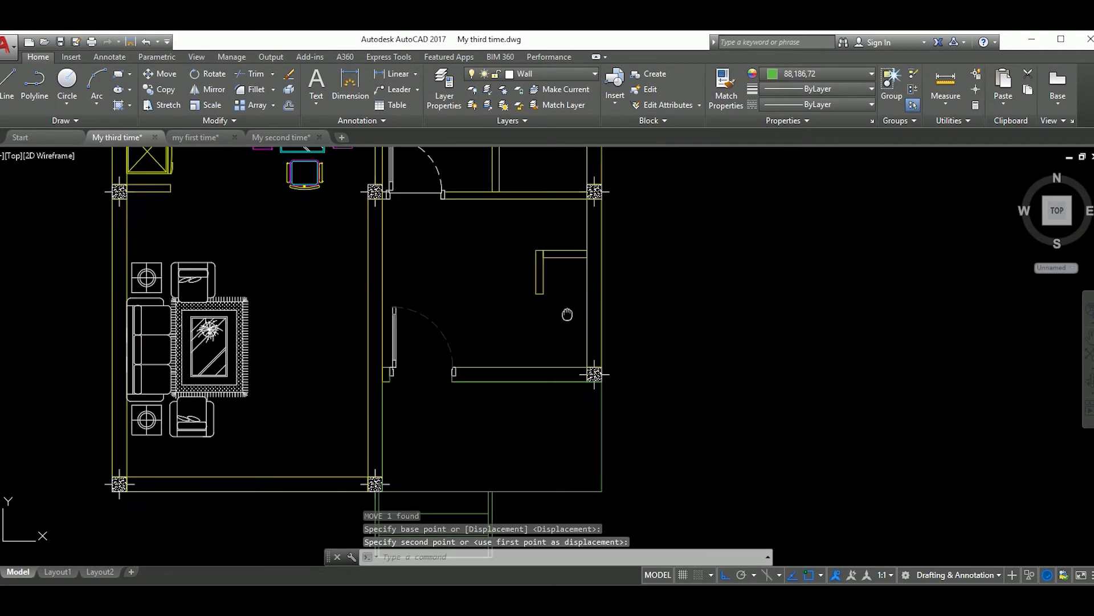
{"action": "scroll", "coordinate": [547, 303], "scroll_direction": "up", "scroll_amount": 5}
{"action": "left_click", "coordinate": [547, 302]}
{"action": "key", "text": "Escape"}
Draw a vertical partition line from the wall piece down to the bottom wall
{"action": "scroll", "coordinate": [535, 293], "scroll_direction": "down", "scroll_amount": 5}
{"action": "scroll", "coordinate": [547, 285], "scroll_direction": "up", "scroll_amount": 2}
{"action": "scroll", "coordinate": [553, 279], "scroll_direction": "up", "scroll_amount": 1}
{"action": "type", "text": "l"}
{"action": "key", "text": "Return"}
{"action": "left_click", "coordinate": [556, 275]}
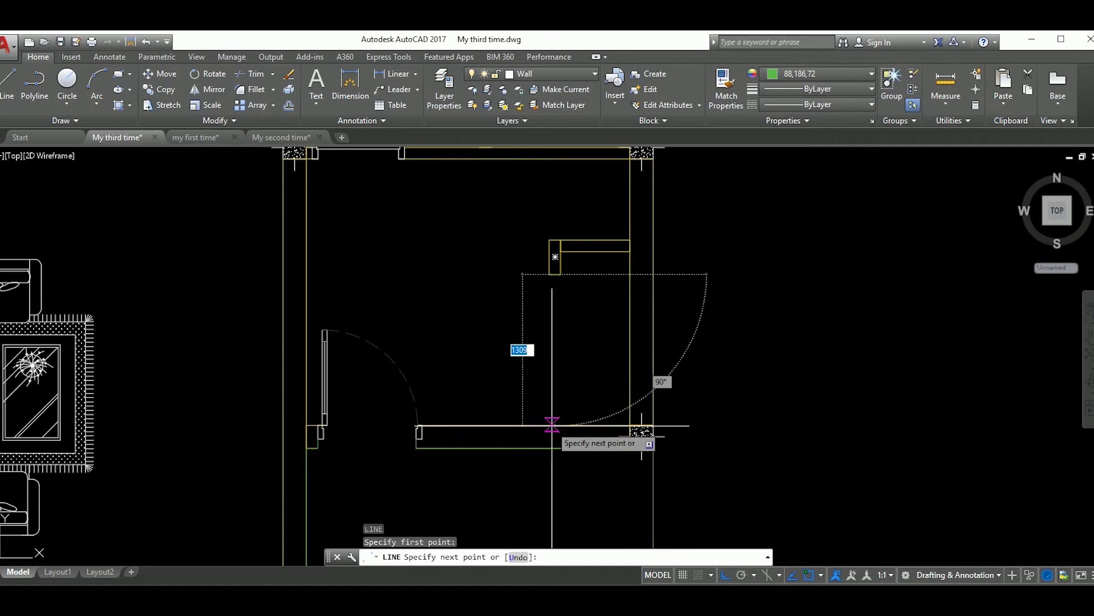
{"action": "left_click", "coordinate": [555, 425]}
{"action": "key", "text": "Escape"}
Copy the wall rectangle down toward the partition's lower end
{"action": "scroll", "coordinate": [547, 350], "scroll_direction": "down", "scroll_amount": 2}
{"action": "scroll", "coordinate": [538, 350], "scroll_direction": "up", "scroll_amount": 2}
{"action": "scroll", "coordinate": [537, 236], "scroll_direction": "up", "scroll_amount": 4}
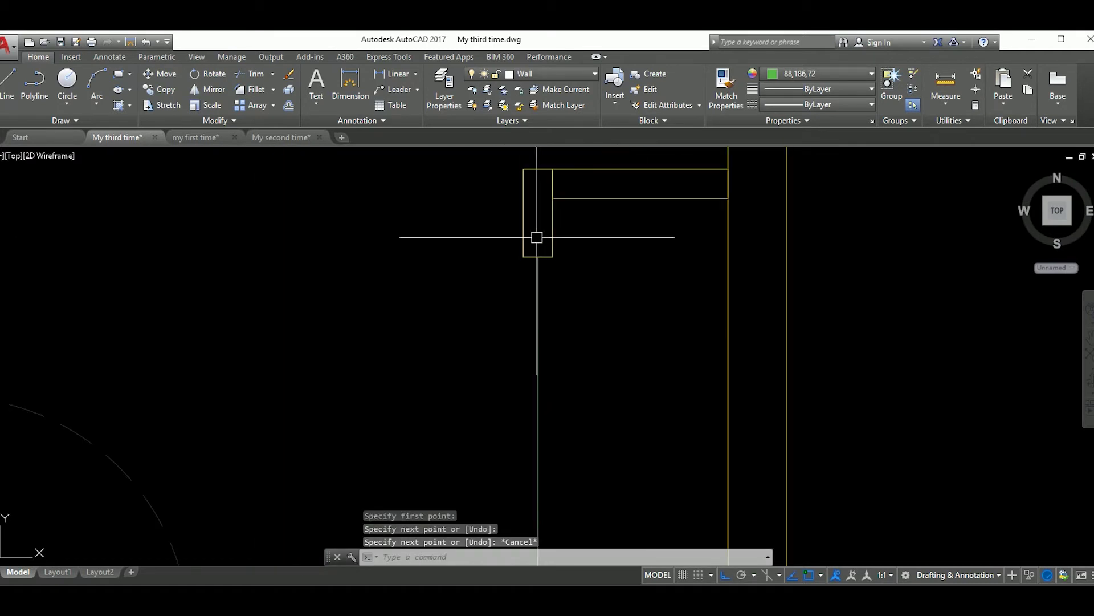
{"action": "key", "text": "Return"}
{"action": "left_click", "coordinate": [553, 169]}
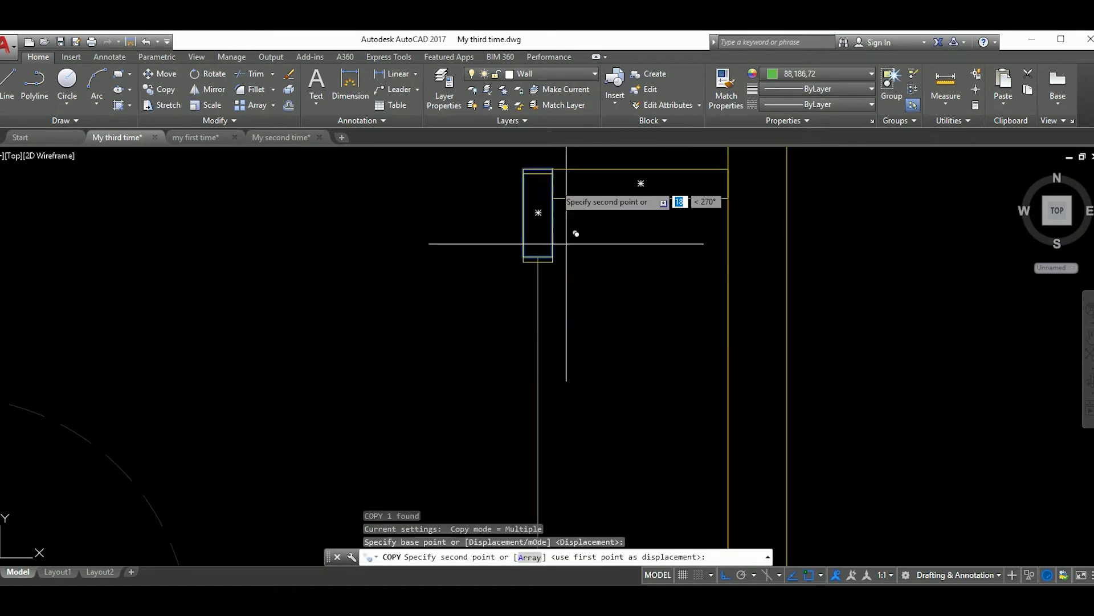
{"action": "scroll", "coordinate": [553, 188], "scroll_direction": "down", "scroll_amount": 2}
{"action": "scroll", "coordinate": [576, 342], "scroll_direction": "up", "scroll_amount": 2}
{"action": "key", "text": "Escape"}
{"action": "left_click", "coordinate": [553, 330]}
Move the copied rectangle to cap the partition's lower end, then pan the full plan into view
{"action": "scroll", "coordinate": [627, 364], "scroll_direction": "up", "scroll_amount": 2}
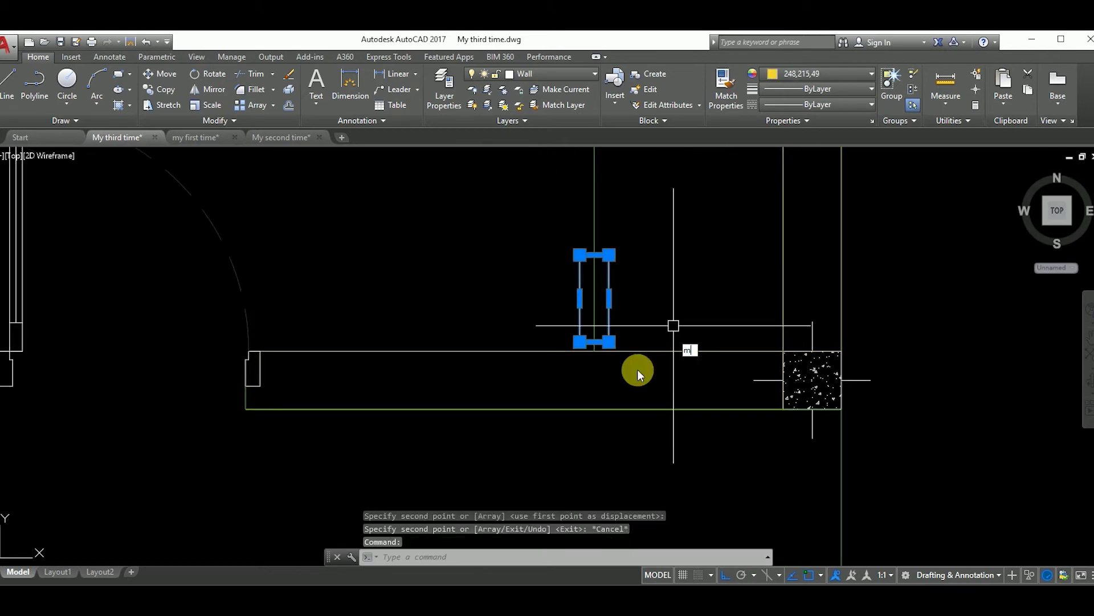
{"action": "scroll", "coordinate": [637, 369], "scroll_direction": "up", "scroll_amount": 2}
{"action": "type", "text": "m"}
{"action": "key", "text": "Return"}
{"action": "left_click", "coordinate": [617, 329]}
{"action": "left_click", "coordinate": [587, 305]}
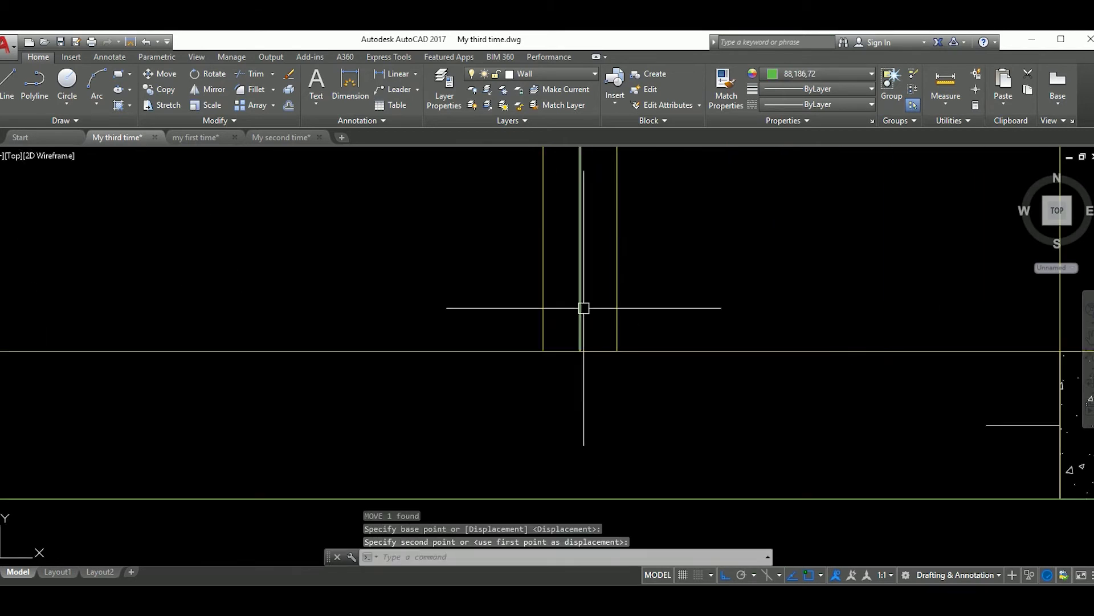
{"action": "left_click", "coordinate": [580, 349]}
{"action": "scroll", "coordinate": [596, 360], "scroll_direction": "down", "scroll_amount": 2}
{"action": "key", "text": "Escape"}
{"action": "scroll", "coordinate": [593, 342], "scroll_direction": "down", "scroll_amount": 3}
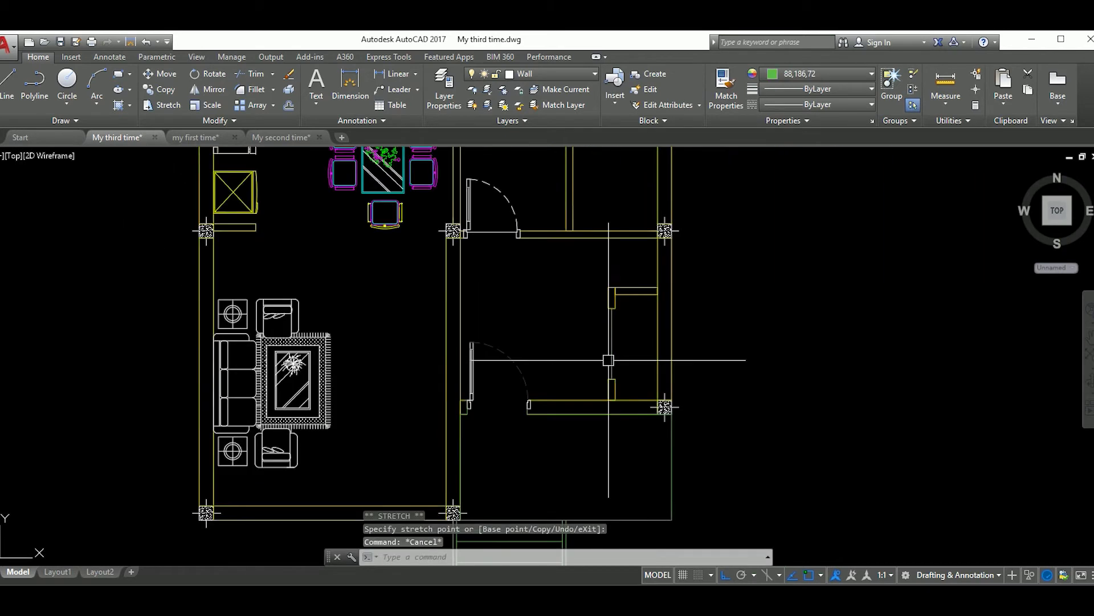
{"action": "scroll", "coordinate": [621, 360], "scroll_direction": "down", "scroll_amount": 2}
{"action": "middle_click_drag", "start_coordinate": [624, 361], "coordinate": [602, 367]}
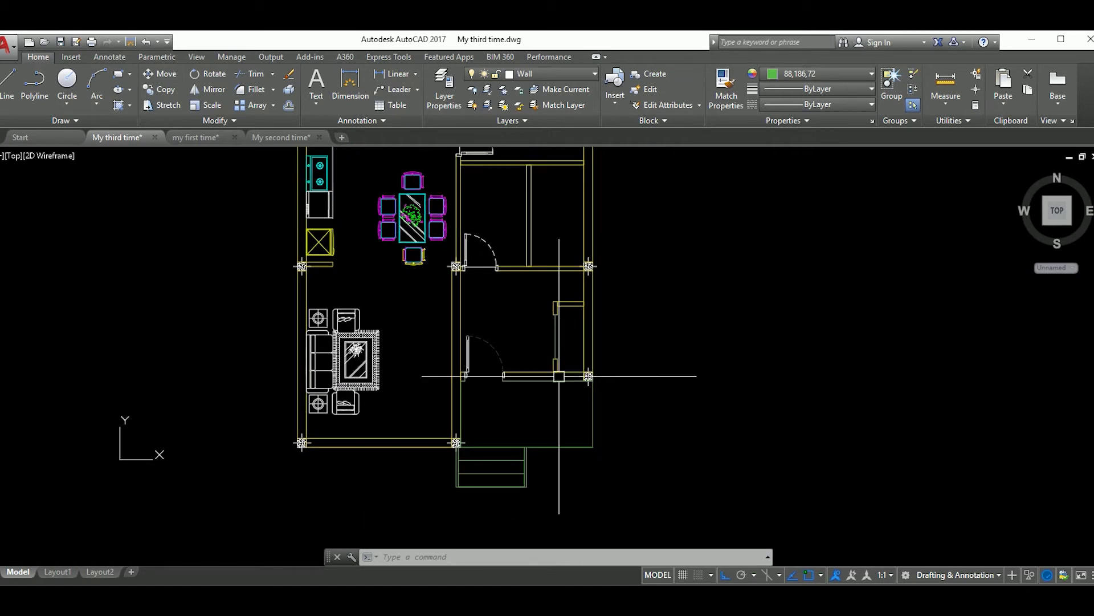
Select the middle wall below the central column and try stretching its end, then cancel
{"action": "scroll", "coordinate": [570, 354], "scroll_direction": "down", "scroll_amount": 1}
{"action": "middle_click_drag", "start_coordinate": [593, 334], "coordinate": [616, 383]}
{"action": "scroll", "coordinate": [616, 342], "scroll_direction": "up", "scroll_amount": 2}
{"action": "scroll", "coordinate": [627, 354], "scroll_direction": "down", "scroll_amount": 1}
{"action": "middle_click_drag", "start_coordinate": [576, 353], "coordinate": [642, 365]}
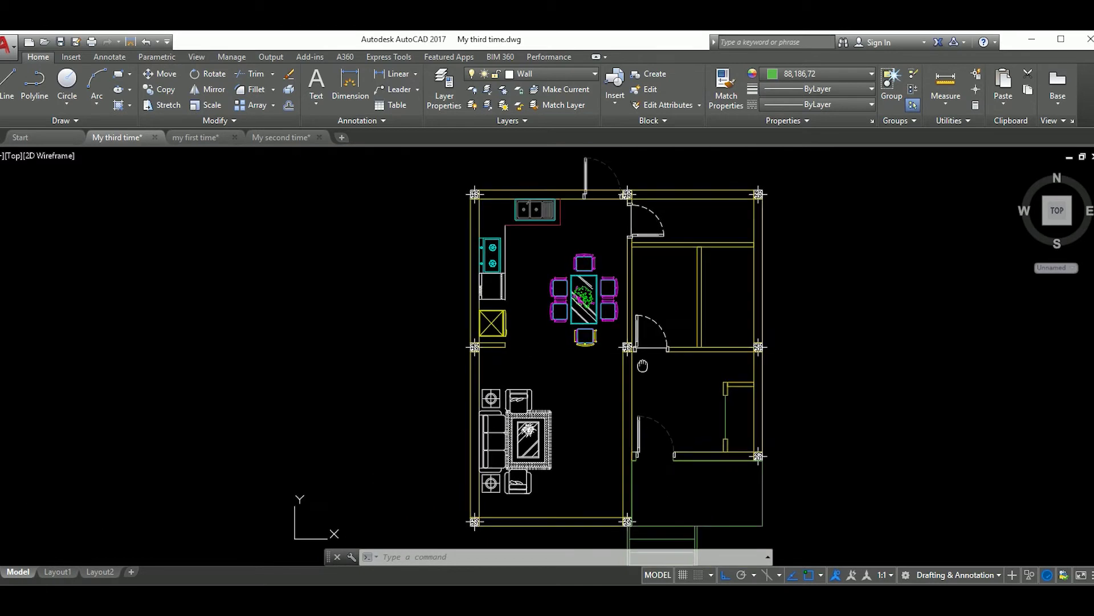
{"action": "scroll", "coordinate": [764, 342], "scroll_direction": "up", "scroll_amount": 3}
{"action": "scroll", "coordinate": [741, 348], "scroll_direction": "up", "scroll_amount": 2}
{"action": "left_click", "coordinate": [672, 388]}
{"action": "left_click", "coordinate": [570, 319]}
{"action": "left_click", "coordinate": [720, 352]}
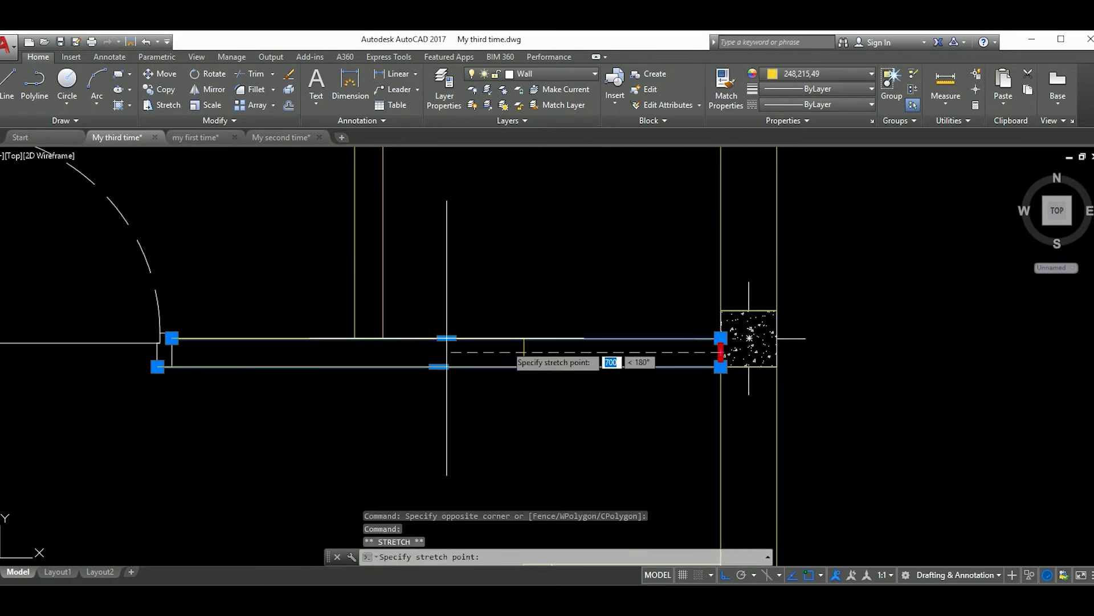
{"action": "key", "text": "Escape"}
Stretch the middle wall below the central column 1200 units shorter, opening a gap
{"action": "scroll", "coordinate": [478, 367], "scroll_direction": "down", "scroll_amount": 3}
{"action": "middle_click_drag", "start_coordinate": [521, 388], "coordinate": [569, 383]}
{"action": "scroll", "coordinate": [568, 383], "scroll_direction": "down", "scroll_amount": 2}
{"action": "middle_click_drag", "start_coordinate": [502, 342], "coordinate": [464, 341]}
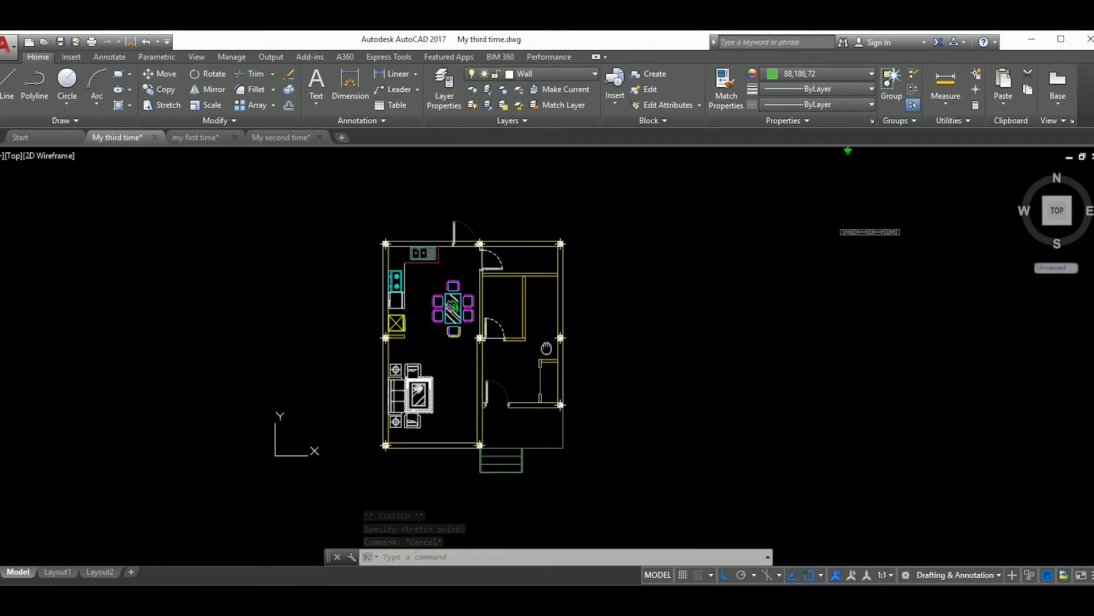
{"action": "scroll", "coordinate": [482, 345], "scroll_direction": "up", "scroll_amount": 5}
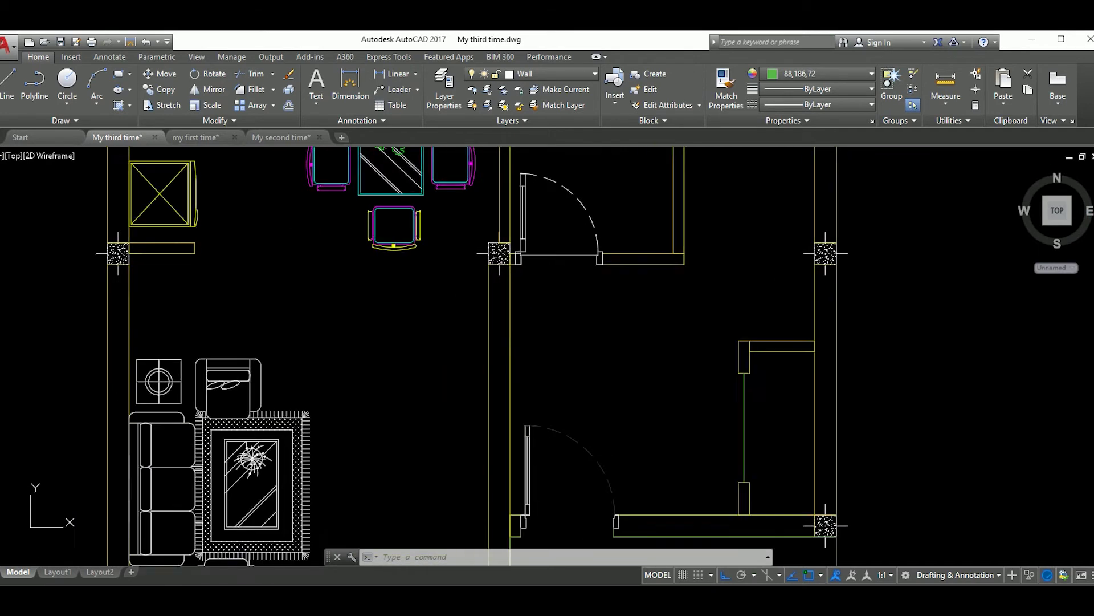
{"action": "left_click", "coordinate": [500, 263]}
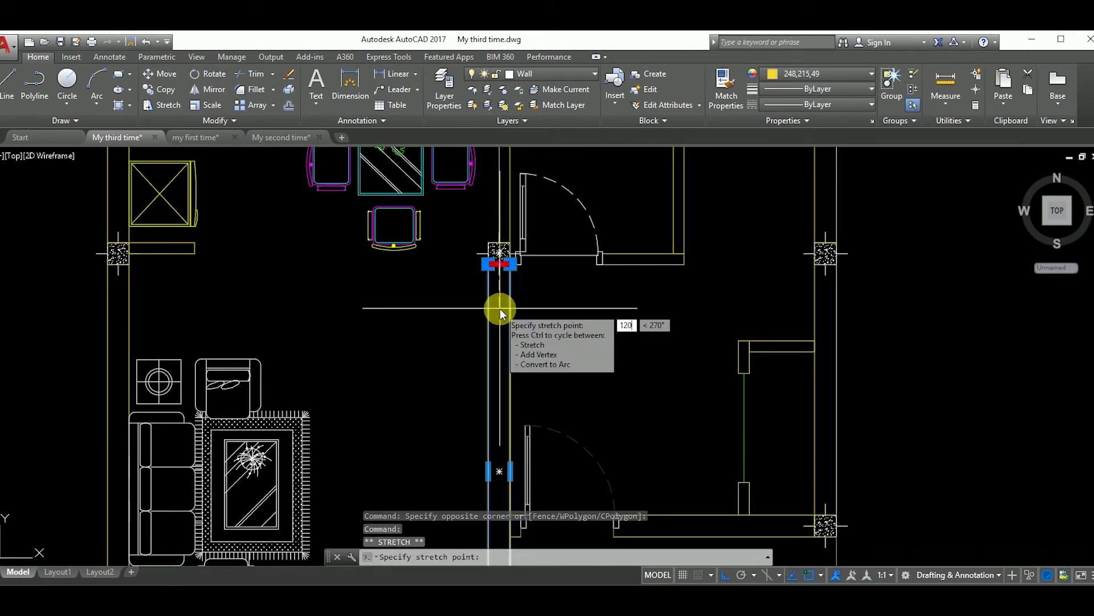
{"action": "type", "text": "0"}
{"action": "key", "text": "Return"}
{"action": "key", "text": "Escape"}
Cancel the running trim and undo the last trim beside the top kitchen door
{"action": "scroll", "coordinate": [599, 317], "scroll_direction": "down", "scroll_amount": 3}
{"action": "scroll", "coordinate": [587, 232], "scroll_direction": "down", "scroll_amount": 2}
{"action": "scroll", "coordinate": [565, 311], "scroll_direction": "up", "scroll_amount": 4}
{"action": "scroll", "coordinate": [521, 232], "scroll_direction": "down", "scroll_amount": 3}
{"action": "scroll", "coordinate": [586, 256], "scroll_direction": "up", "scroll_amount": 1}
{"action": "scroll", "coordinate": [595, 330], "scroll_direction": "up", "scroll_amount": 4}
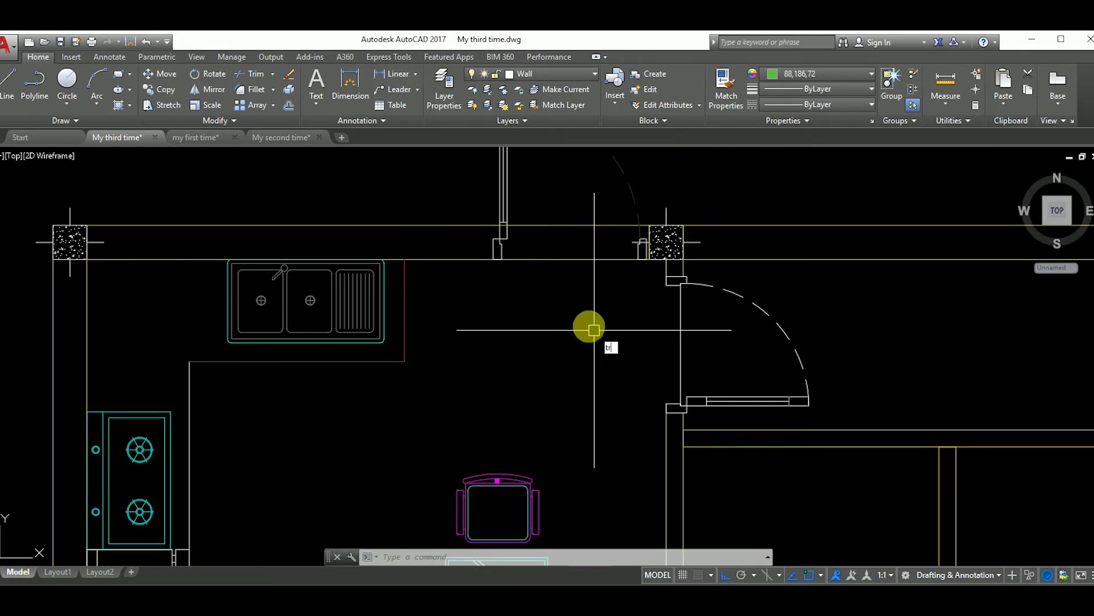
{"action": "key", "text": "Return"}
{"action": "key", "text": "Return"}
{"action": "scroll", "coordinate": [506, 225], "scroll_direction": "up", "scroll_amount": 2}
{"action": "scroll", "coordinate": [777, 251], "scroll_direction": "down", "scroll_amount": 2}
{"action": "scroll", "coordinate": [686, 273], "scroll_direction": "up", "scroll_amount": 1}
{"action": "key", "text": "Escape"}
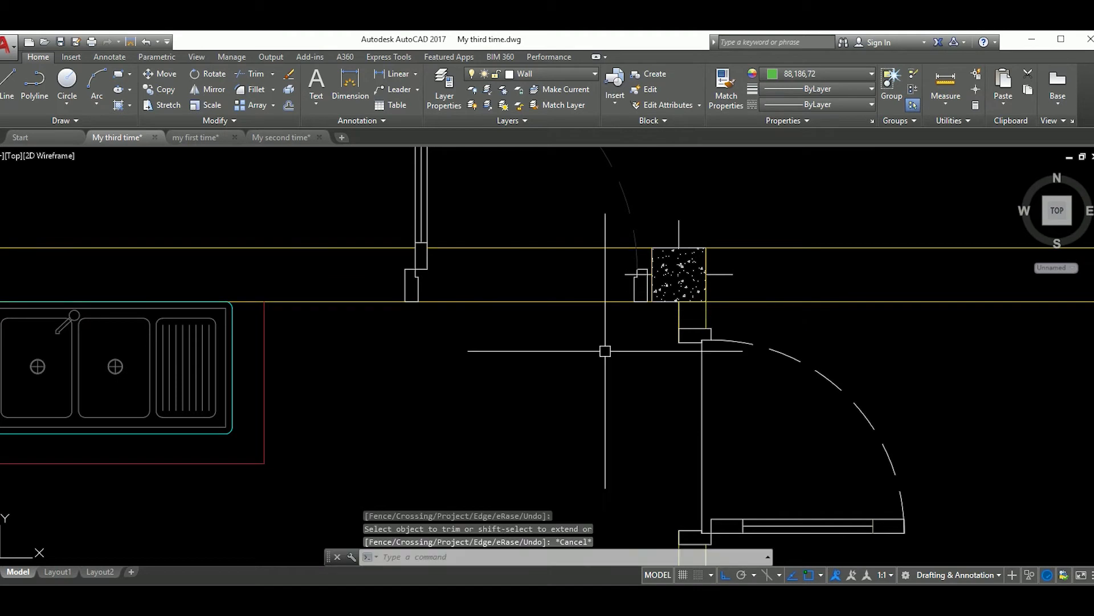
{"action": "key", "text": "ctrl+z"}
{"action": "scroll", "coordinate": [599, 365], "scroll_direction": "down", "scroll_amount": 3}
{"action": "scroll", "coordinate": [647, 256], "scroll_direction": "down", "scroll_amount": 3}
Move the top kitchen door 100 units along its wall from the jamb corner
{"action": "scroll", "coordinate": [632, 244], "scroll_direction": "up", "scroll_amount": 4}
{"action": "left_click", "coordinate": [631, 243]}
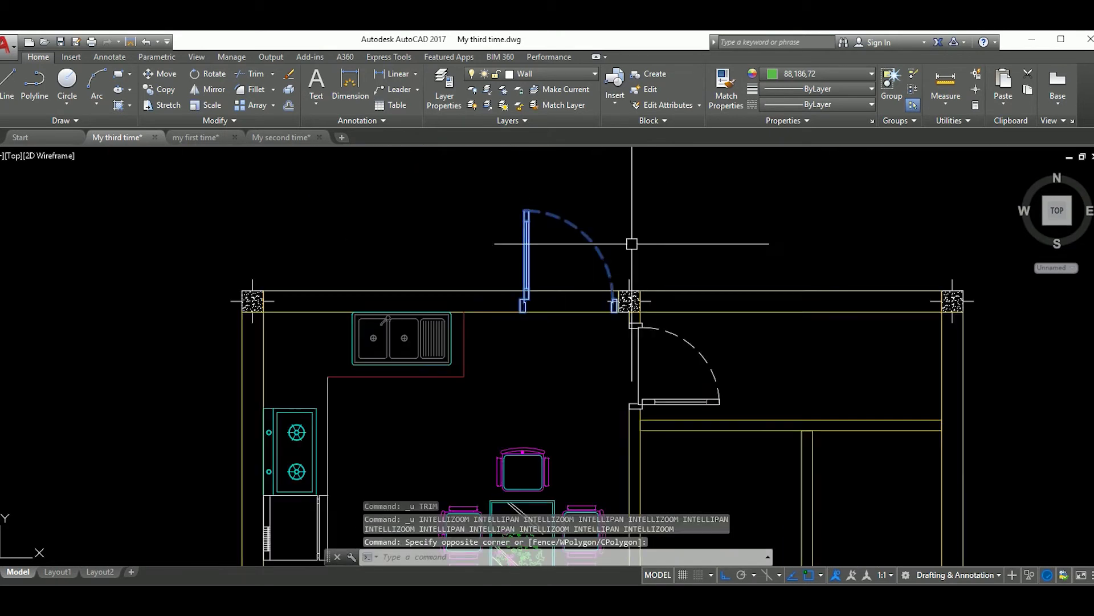
{"action": "scroll", "coordinate": [632, 244], "scroll_direction": "up", "scroll_amount": 3}
{"action": "left_click", "coordinate": [652, 383]}
{"action": "type", "text": "m"}
{"action": "key", "text": "Return"}
{"action": "scroll", "coordinate": [644, 336], "scroll_direction": "up", "scroll_amount": 2}
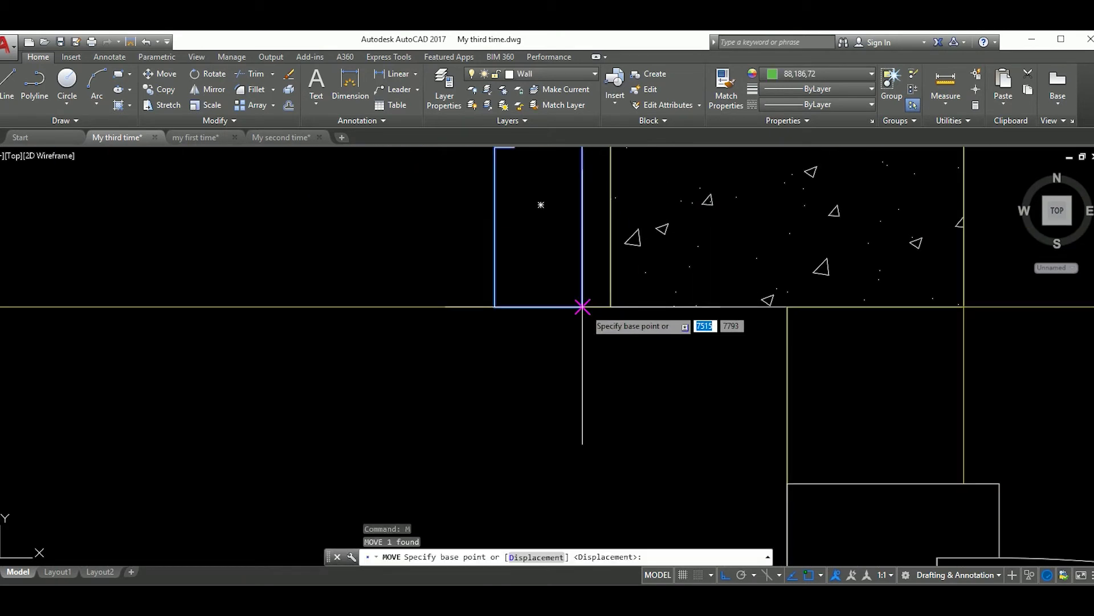
{"action": "left_click", "coordinate": [582, 307]}
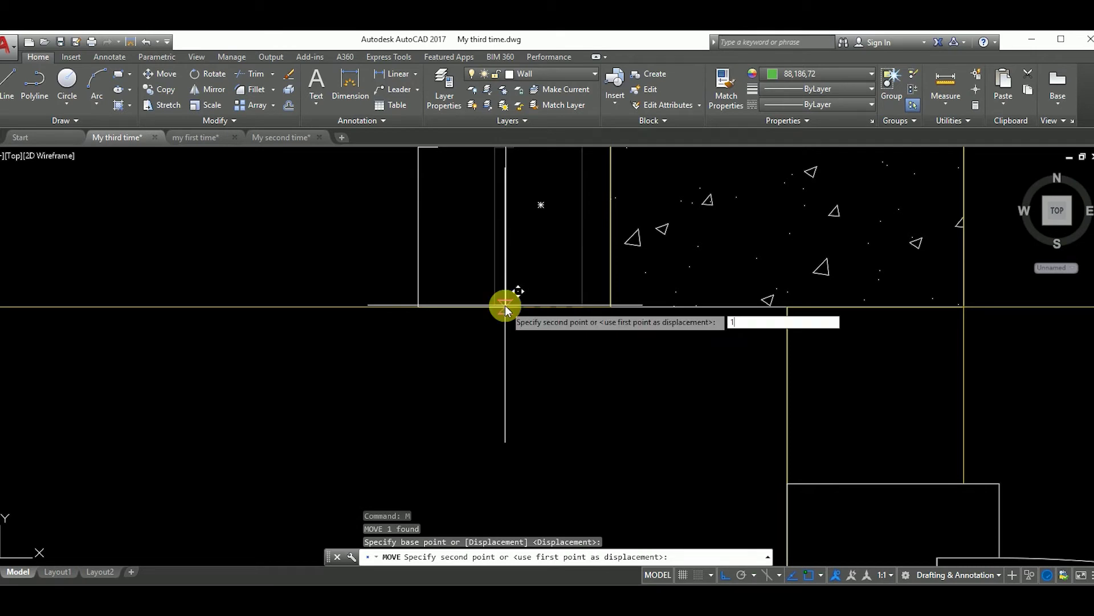
{"action": "type", "text": "00"}
{"action": "key", "text": "Return"}
{"action": "scroll", "coordinate": [570, 319], "scroll_direction": "down", "scroll_amount": 2}
{"action": "scroll", "coordinate": [655, 356], "scroll_direction": "down", "scroll_amount": 2}
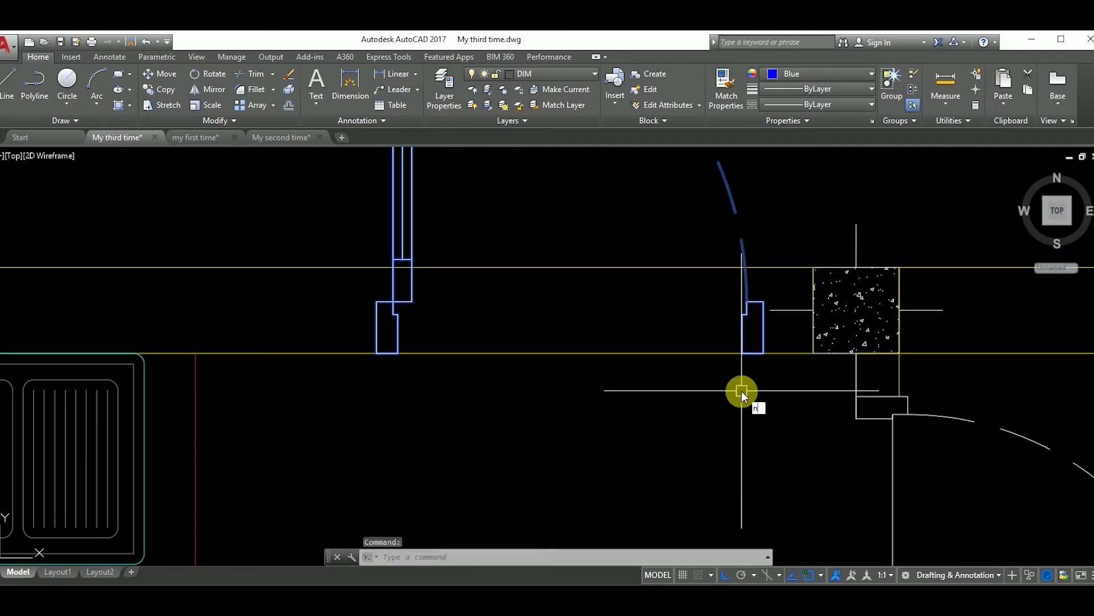
Move the separate door piece into place beside the opening
{"action": "key", "text": "Return"}
{"action": "left_click", "coordinate": [742, 147]}
{"action": "type", "text": "m"}
{"action": "key", "text": "Return"}
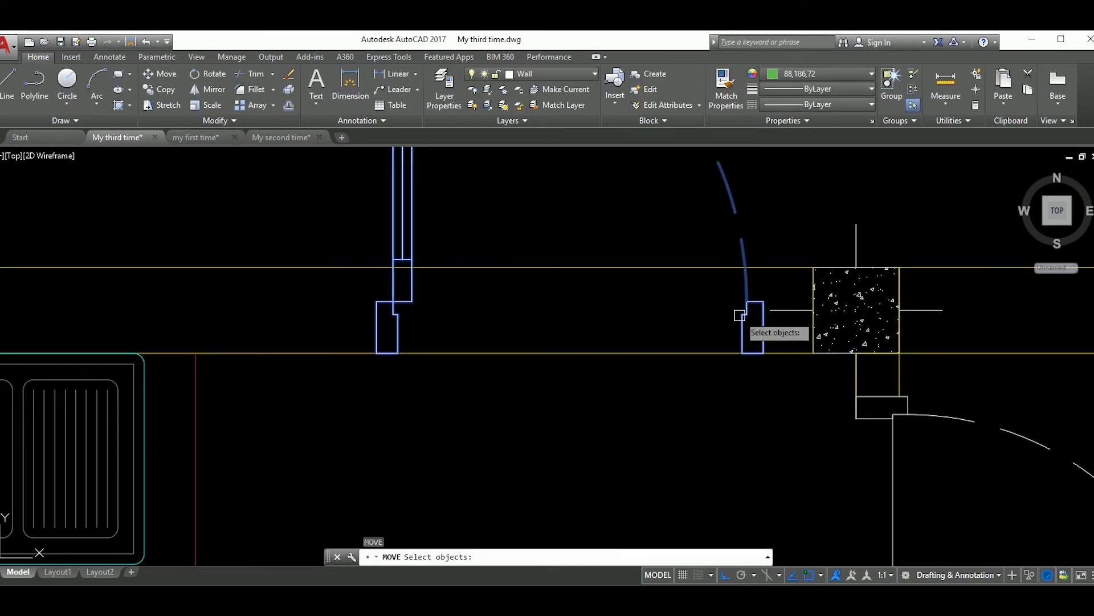
{"action": "key", "text": "Return"}
{"action": "left_click", "coordinate": [709, 319]}
{"action": "scroll", "coordinate": [655, 342], "scroll_direction": "down", "scroll_amount": 2}
Start a wall line across the doorway gap near the sink wall, then cancel it
{"action": "type", "text": "l"}
{"action": "key", "text": "Return"}
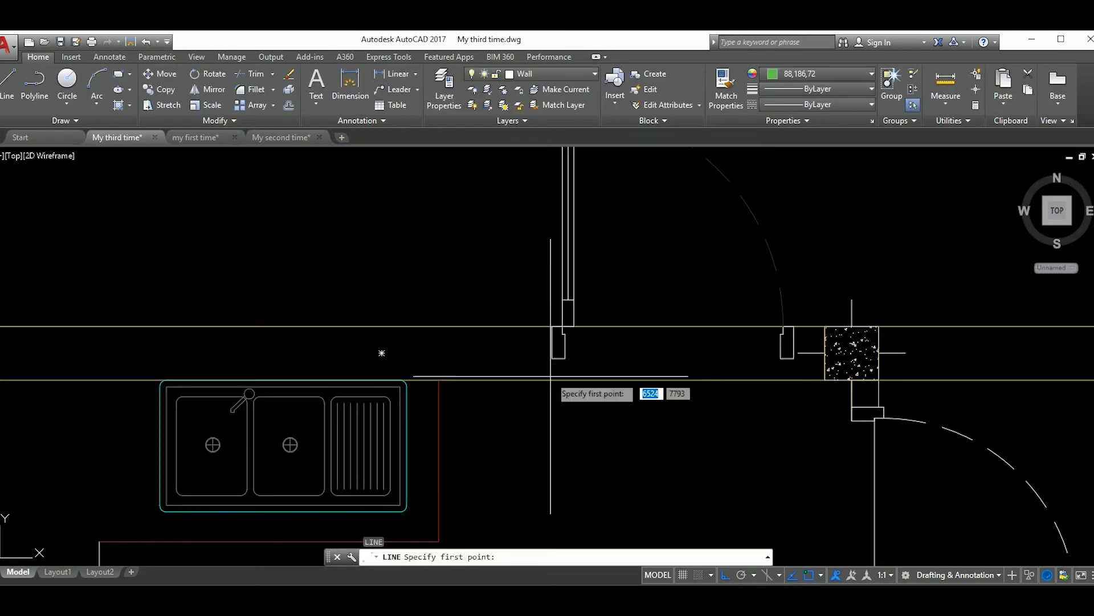
{"action": "scroll", "coordinate": [550, 376], "scroll_direction": "up", "scroll_amount": 2}
{"action": "left_click", "coordinate": [552, 380]}
{"action": "key", "text": "Escape"}
{"action": "middle_click_drag", "start_coordinate": [910, 369], "coordinate": [646, 381]}
{"action": "key", "text": "Return"}
{"action": "left_click", "coordinate": [673, 361]}
{"action": "key", "text": "Escape"}
{"action": "scroll", "coordinate": [606, 378], "scroll_direction": "down", "scroll_amount": 2}
{"action": "scroll", "coordinate": [648, 383], "scroll_direction": "down", "scroll_amount": 1}
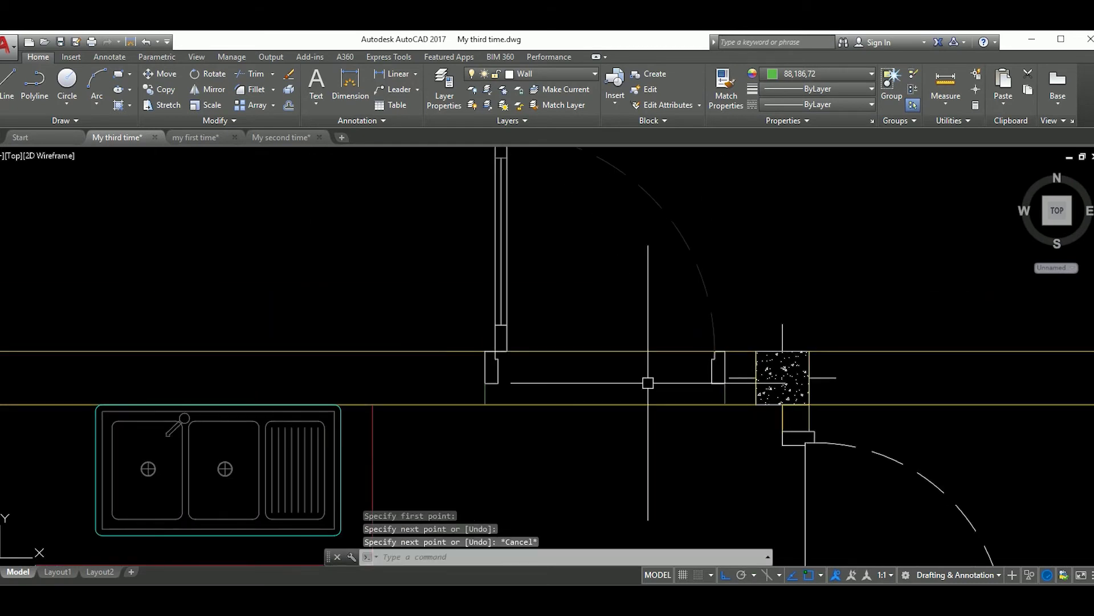
Cancel the trim and bring the whole kitchen plan into view
{"action": "key", "text": "Return"}
{"action": "key", "text": "Escape"}
{"action": "scroll", "coordinate": [618, 385], "scroll_direction": "down", "scroll_amount": 3}
{"action": "scroll", "coordinate": [600, 371], "scroll_direction": "up", "scroll_amount": 1}
{"action": "scroll", "coordinate": [600, 371], "scroll_direction": "down", "scroll_amount": 1}
{"action": "middle_click_drag", "start_coordinate": [626, 467], "coordinate": [600, 371]}
{"action": "scroll", "coordinate": [600, 371], "scroll_direction": "down", "scroll_amount": 3}
Centre the whole floor plan and check the layer list, keeping Wall current
{"action": "scroll", "coordinate": [655, 388], "scroll_direction": "down", "scroll_amount": 1}
{"action": "scroll", "coordinate": [730, 408], "scroll_direction": "up", "scroll_amount": 3}
{"action": "middle_click_drag", "start_coordinate": [599, 296], "coordinate": [706, 412]}
{"action": "middle_click_drag", "start_coordinate": [705, 418], "coordinate": [640, 411]}
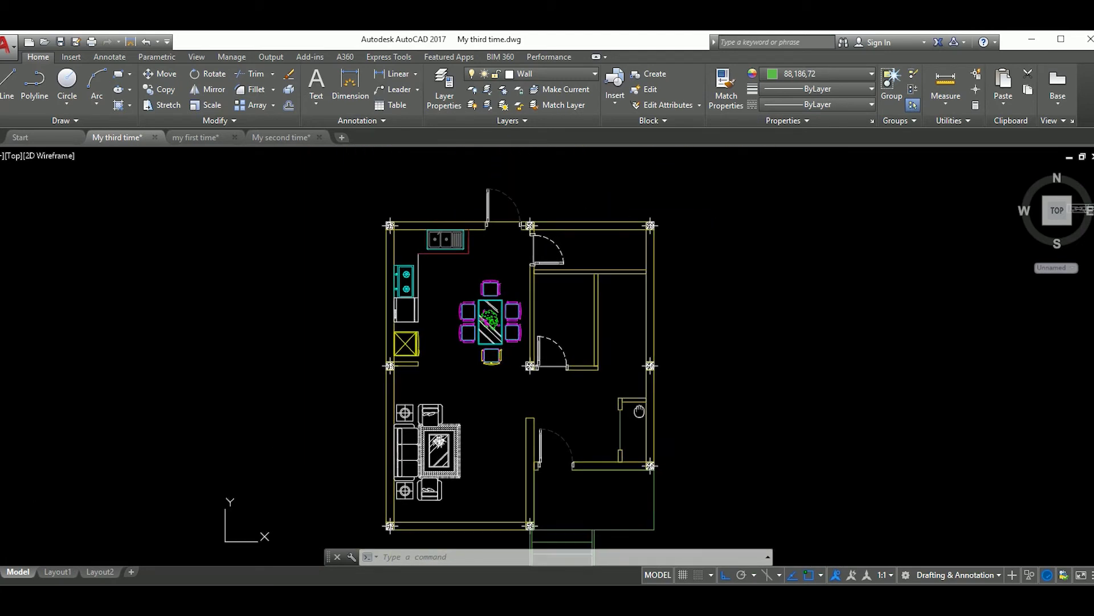
{"action": "scroll", "coordinate": [640, 411], "scroll_direction": "down", "scroll_amount": 2}
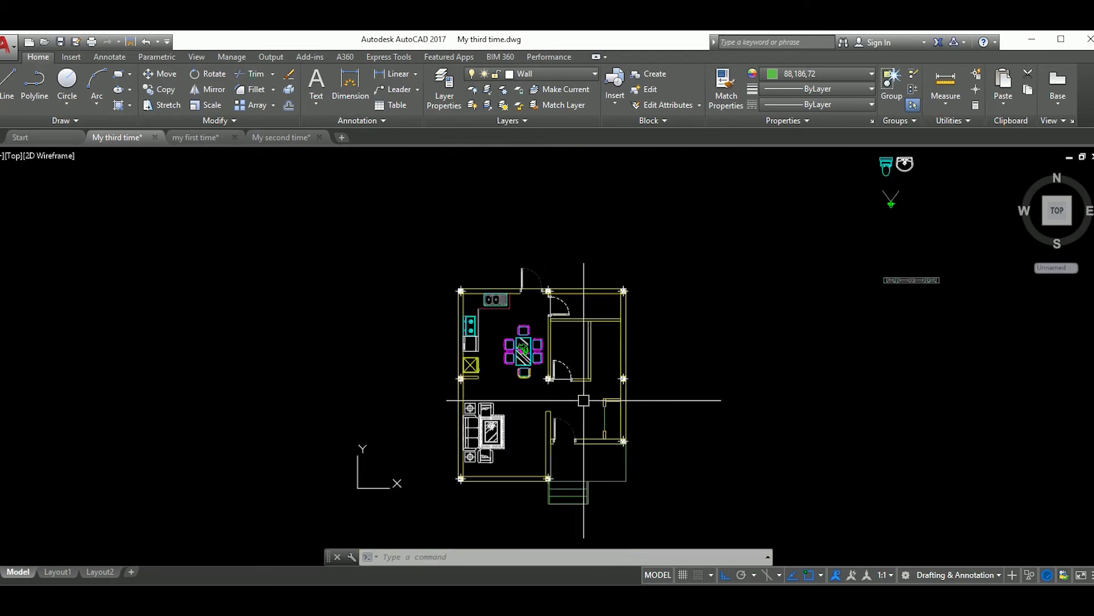
{"action": "left_click", "coordinate": [551, 74]}
{"action": "left_click", "coordinate": [634, 243]}
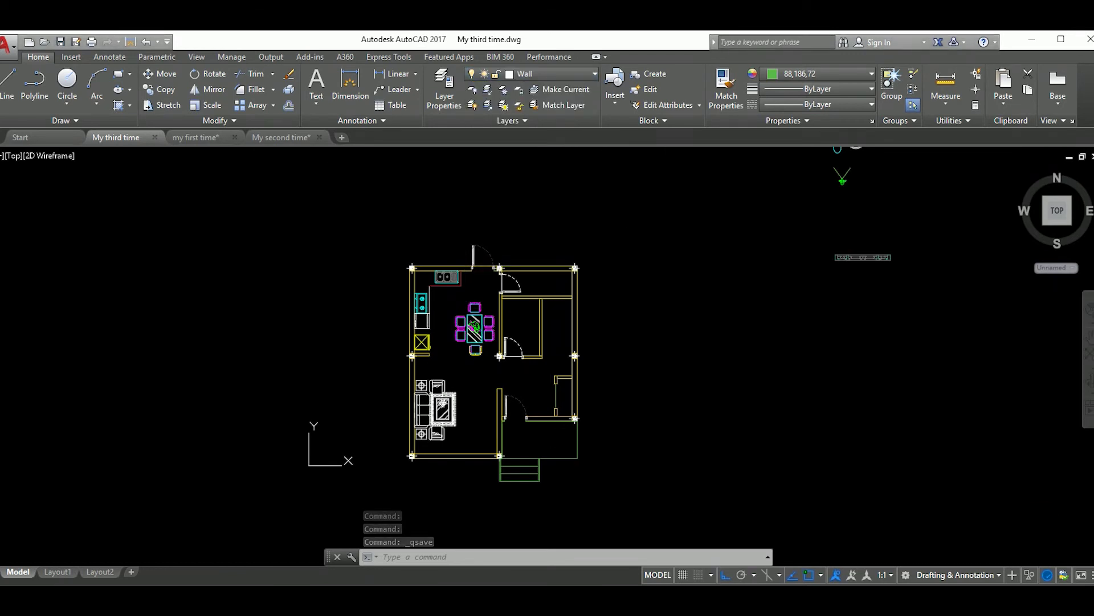
Start a selection window around the bathroom fixtures, the toilet and basin
{"action": "left_click", "coordinate": [530, 371]}
{"action": "scroll", "coordinate": [530, 371], "scroll_direction": "up", "scroll_amount": 5}
{"action": "scroll", "coordinate": [570, 376], "scroll_direction": "down", "scroll_amount": 3}
{"action": "scroll", "coordinate": [624, 384], "scroll_direction": "down", "scroll_amount": 5}
Move the five fixtures into the bathroom beside the dining area
{"action": "scroll", "coordinate": [682, 336], "scroll_direction": "up", "scroll_amount": 3}
{"action": "left_click", "coordinate": [682, 335]}
{"action": "type", "text": "m"}
{"action": "key", "text": "Return"}
{"action": "scroll", "coordinate": [599, 347], "scroll_direction": "up", "scroll_amount": 3}
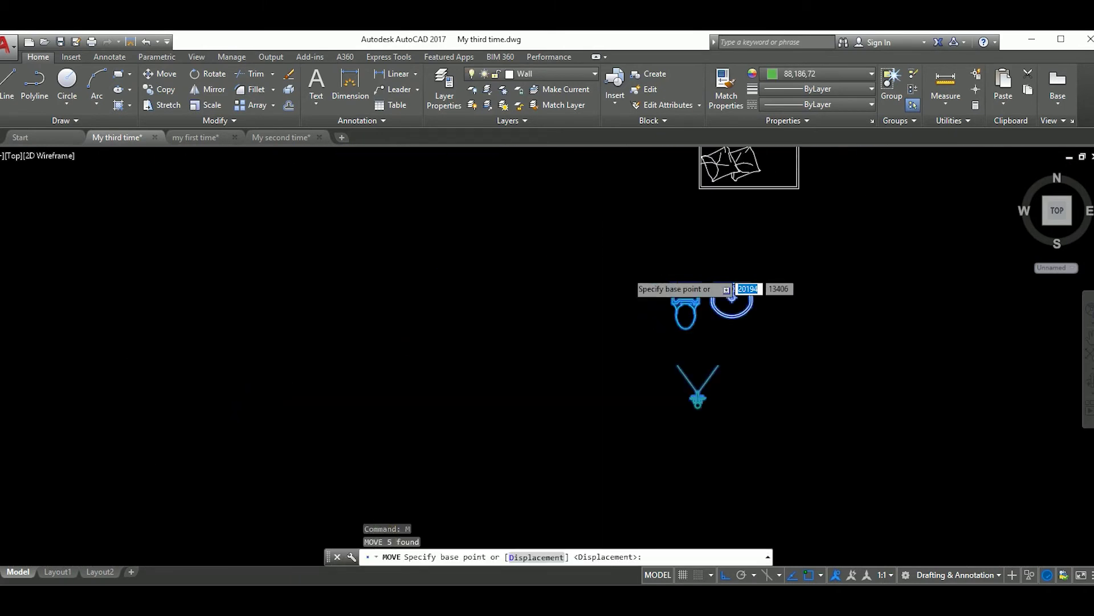
{"action": "left_click", "coordinate": [661, 369]}
{"action": "scroll", "coordinate": [590, 370], "scroll_direction": "down", "scroll_amount": 3}
{"action": "scroll", "coordinate": [577, 382], "scroll_direction": "down", "scroll_amount": 3}
{"action": "scroll", "coordinate": [553, 297], "scroll_direction": "up", "scroll_amount": 3}
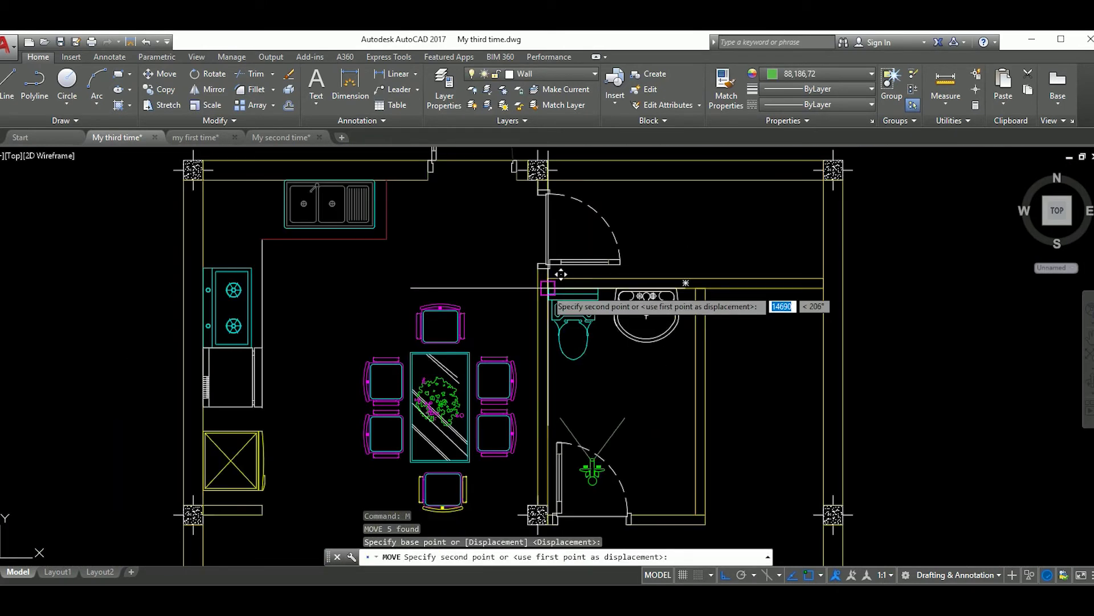
{"action": "left_click", "coordinate": [550, 291]}
{"action": "scroll", "coordinate": [553, 296], "scroll_direction": "up", "scroll_amount": 2}
{"action": "scroll", "coordinate": [566, 315], "scroll_direction": "up", "scroll_amount": 2}
{"action": "scroll", "coordinate": [566, 315], "scroll_direction": "down", "scroll_amount": 3}
{"action": "scroll", "coordinate": [566, 315], "scroll_direction": "up", "scroll_amount": 2}
{"action": "middle_click_drag", "start_coordinate": [558, 297], "coordinate": [572, 308]}
{"action": "scroll", "coordinate": [572, 285], "scroll_direction": "up", "scroll_amount": 1}
{"action": "scroll", "coordinate": [547, 285], "scroll_direction": "down", "scroll_amount": 2}
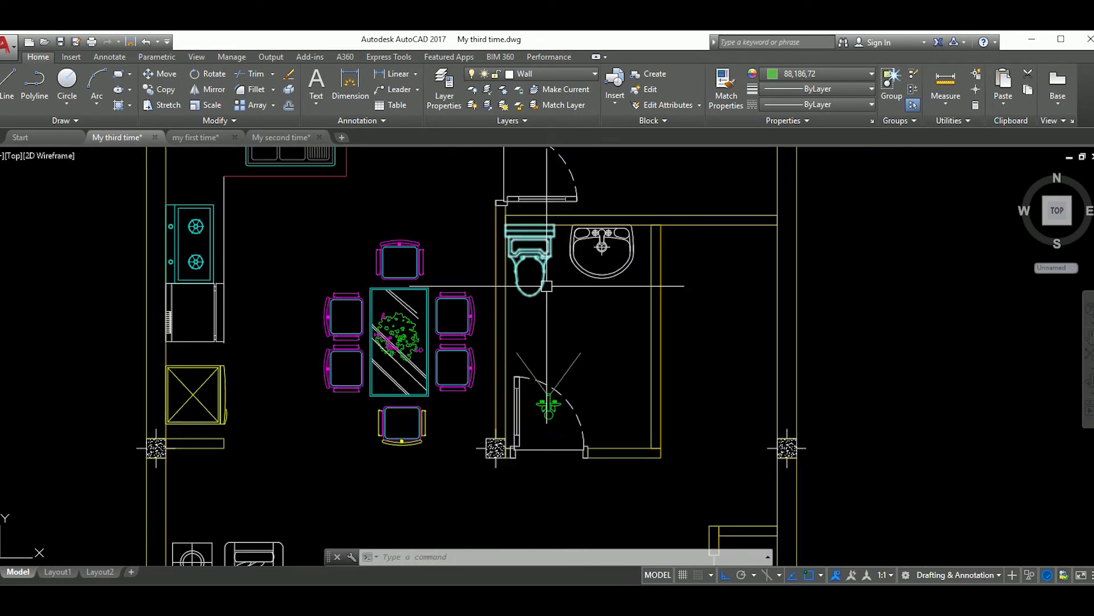
Rotate the toilet and sink 90° and set the sink against the right wall
{"action": "left_click", "coordinate": [596, 311]}
{"action": "type", "text": "ro"}
{"action": "key", "text": "Return"}
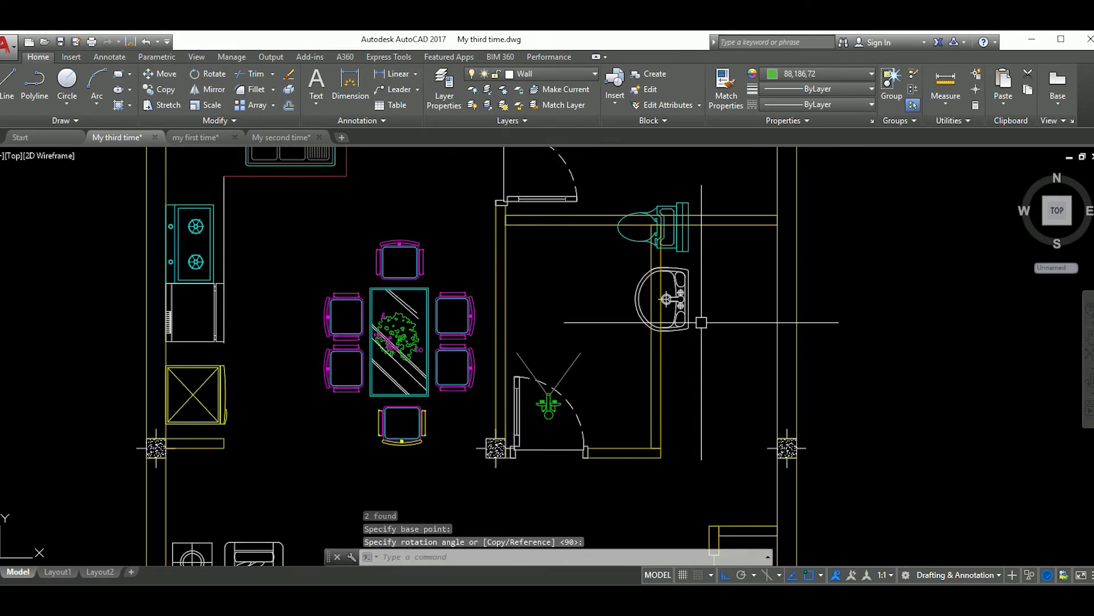
{"action": "type", "text": "m"}
{"action": "key", "text": "Return"}
{"action": "left_click", "coordinate": [688, 299]}
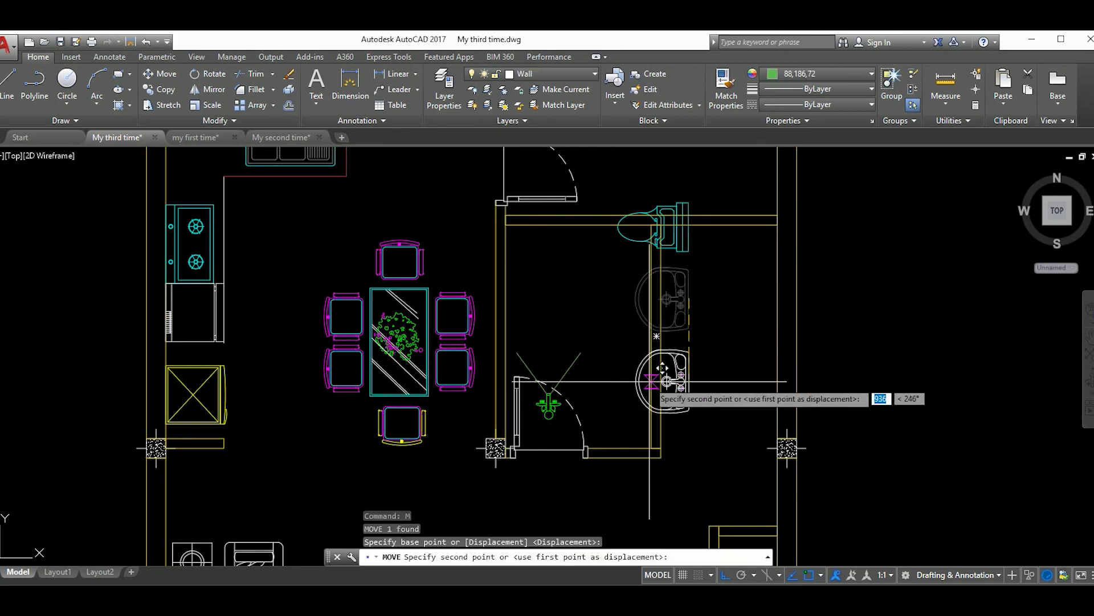
{"action": "left_click", "coordinate": [651, 381]}
{"action": "middle_click_drag", "start_coordinate": [685, 259], "coordinate": [675, 307]}
Reposition the toilet and sink within the bathroom
{"action": "type", "text": "m"}
{"action": "key", "text": "Return"}
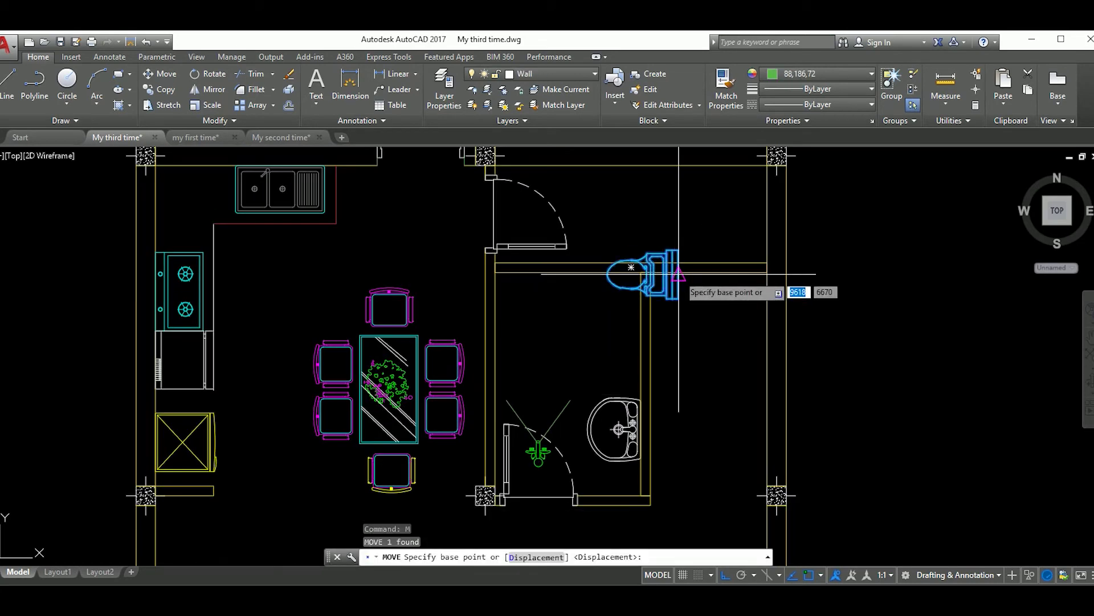
{"action": "left_click", "coordinate": [678, 273]}
{"action": "scroll", "coordinate": [647, 359], "scroll_direction": "up", "scroll_amount": 3}
{"action": "scroll", "coordinate": [598, 366], "scroll_direction": "up", "scroll_amount": 2}
{"action": "middle_click_drag", "start_coordinate": [592, 399], "coordinate": [387, 420]}
{"action": "type", "text": "m"}
{"action": "key", "text": "Return"}
{"action": "left_click", "coordinate": [609, 314]}
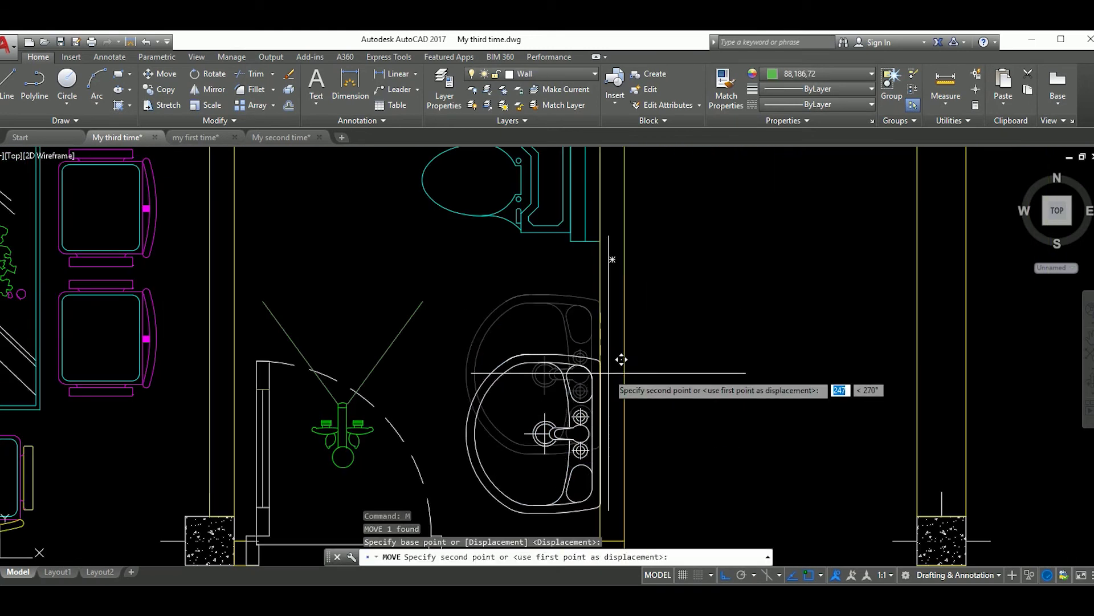
{"action": "scroll", "coordinate": [621, 359], "scroll_direction": "down", "scroll_amount": 2}
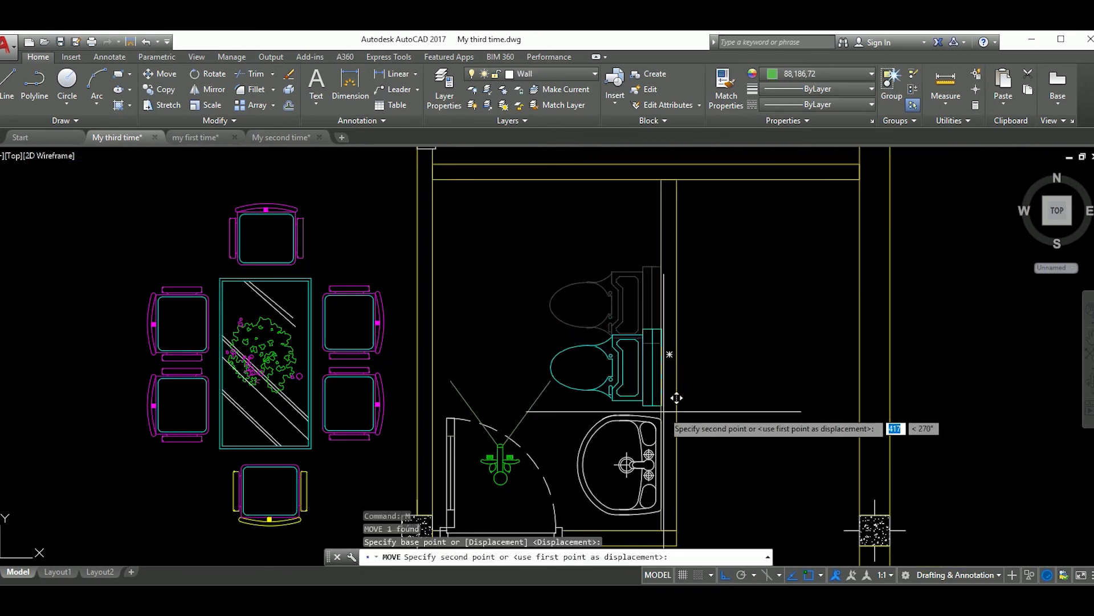
{"action": "left_click", "coordinate": [645, 401]}
Move the toilet 400 up along the wall
{"action": "type", "text": "m"}
{"action": "key", "text": "Return"}
{"action": "left_click", "coordinate": [747, 412]}
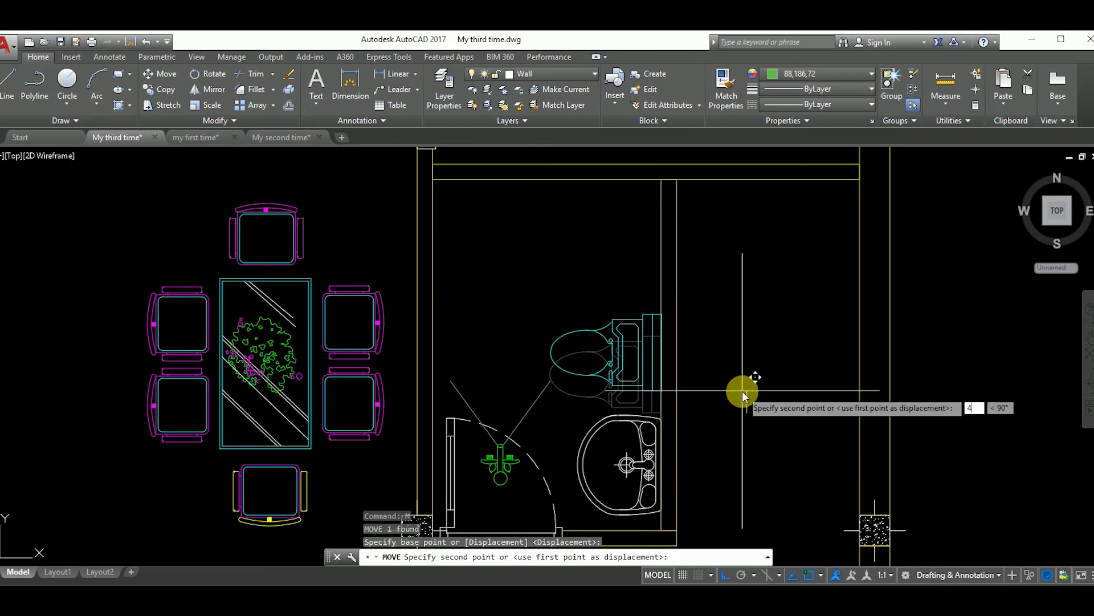
{"action": "type", "text": "00"}
{"action": "key", "text": "Return"}
{"action": "scroll", "coordinate": [742, 394], "scroll_direction": "down", "scroll_amount": 3}
{"action": "scroll", "coordinate": [792, 386], "scroll_direction": "up", "scroll_amount": 3}
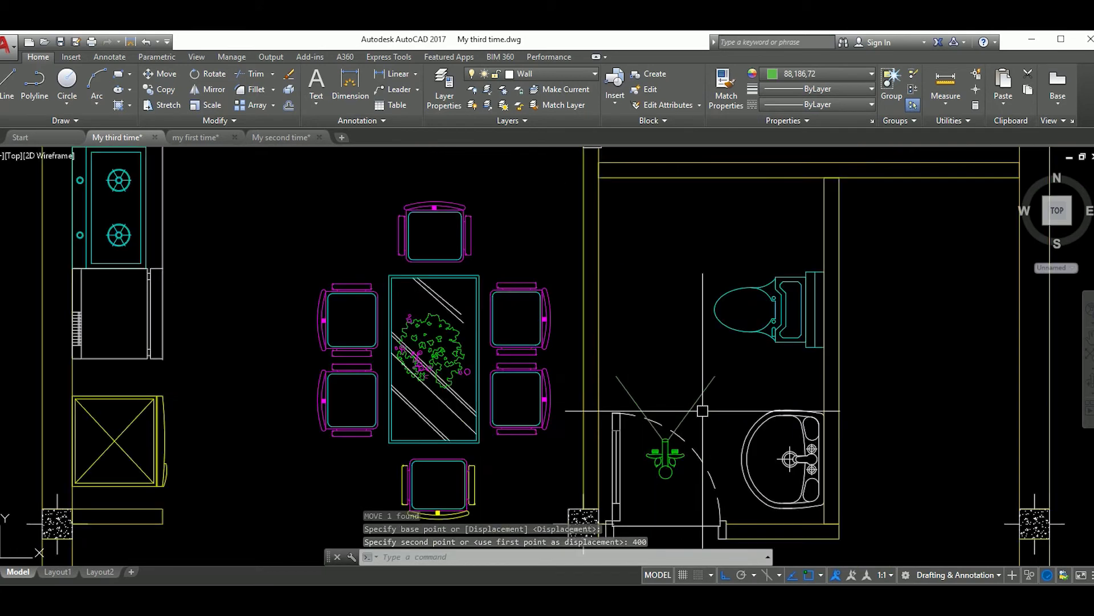
Mirror the three-piece shower across the bathroom, erasing the original
{"action": "type", "text": "m"}
{"action": "key", "text": "Return"}
{"action": "left_click", "coordinate": [684, 484]}
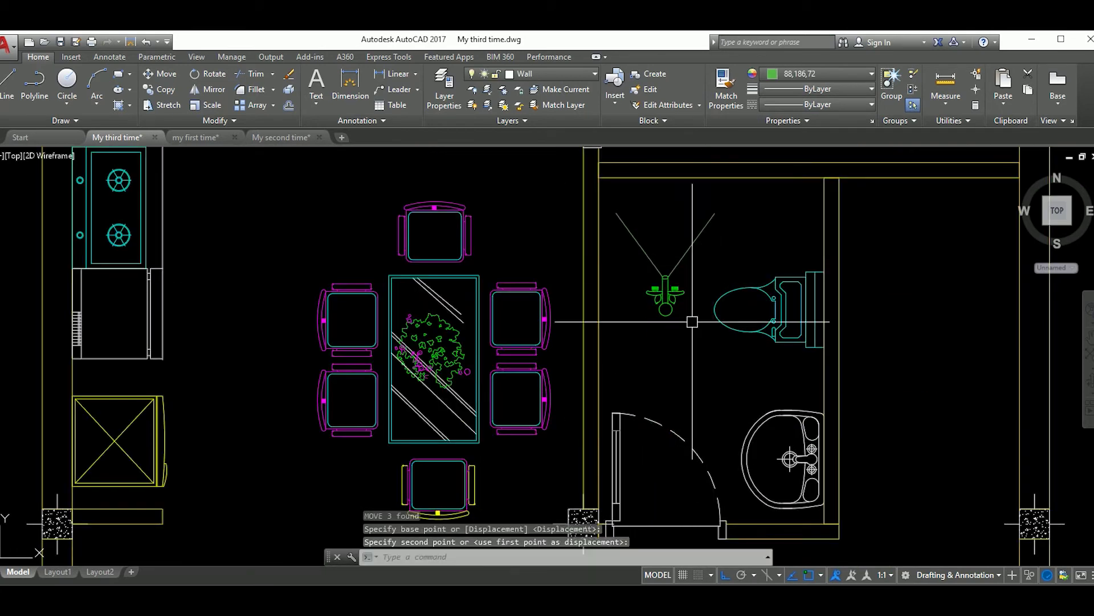
{"action": "type", "text": "mi"}
{"action": "key", "text": "Return"}
{"action": "left_click", "coordinate": [665, 244]}
{"action": "left_click", "coordinate": [758, 264]}
{"action": "type", "text": "y"}
{"action": "key", "text": "Return"}
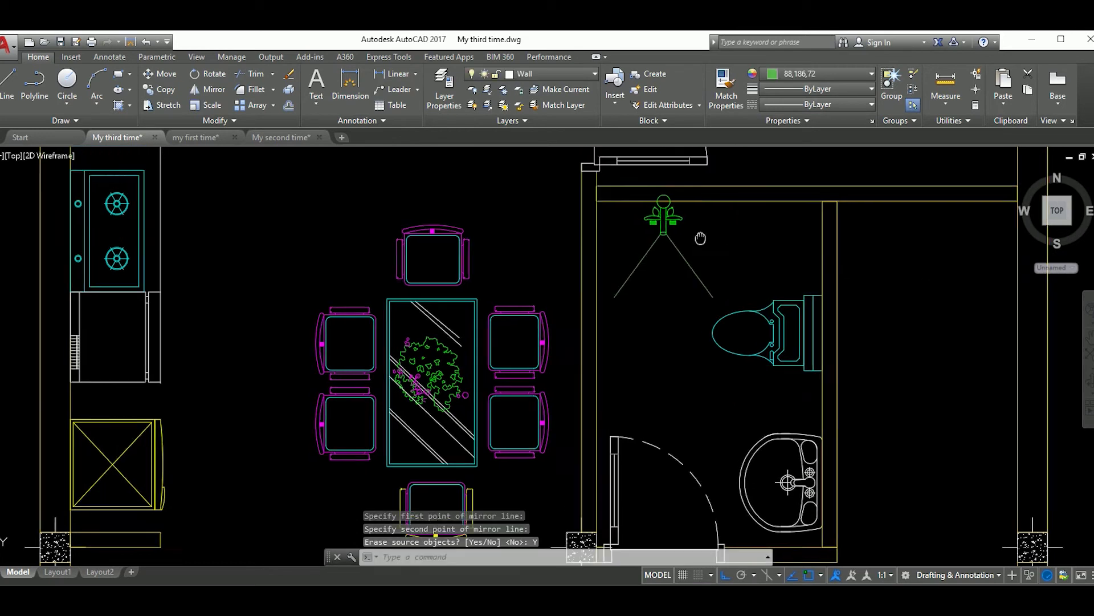
Adjust the shower and toilet positions in the bathroom
{"action": "type", "text": "m"}
{"action": "key", "text": "Return"}
{"action": "scroll", "coordinate": [736, 237], "scroll_direction": "down", "scroll_amount": 3}
{"action": "scroll", "coordinate": [664, 210], "scroll_direction": "up", "scroll_amount": 5}
{"action": "left_click", "coordinate": [665, 211]}
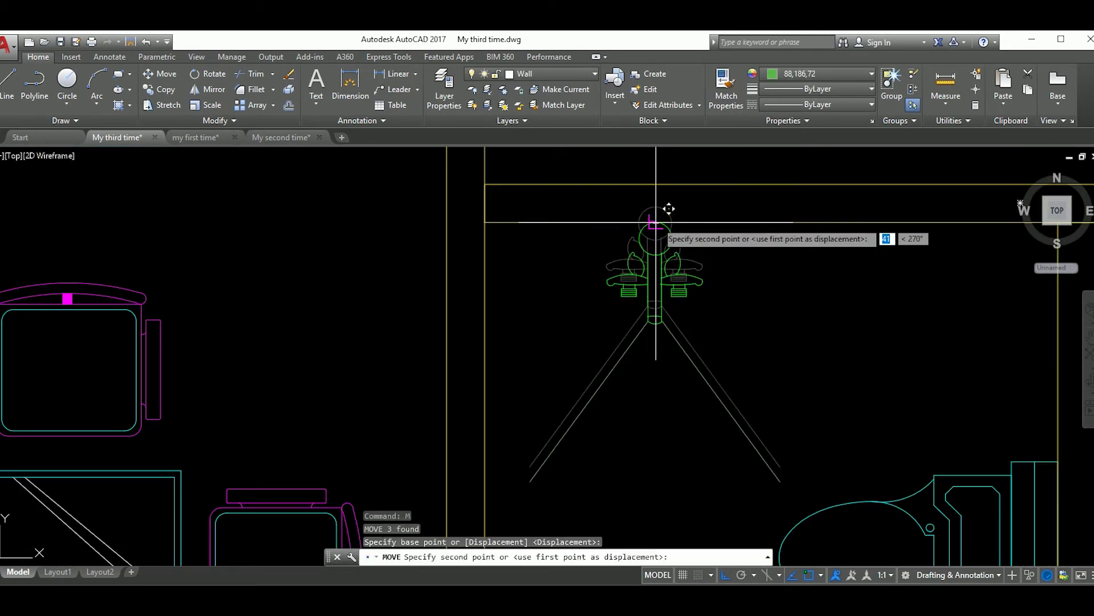
{"action": "scroll", "coordinate": [665, 211], "scroll_direction": "down", "scroll_amount": 4}
{"action": "middle_click_drag", "start_coordinate": [732, 304], "coordinate": [691, 228]}
{"action": "type", "text": "m"}
{"action": "key", "text": "Return"}
{"action": "left_click", "coordinate": [756, 306]}
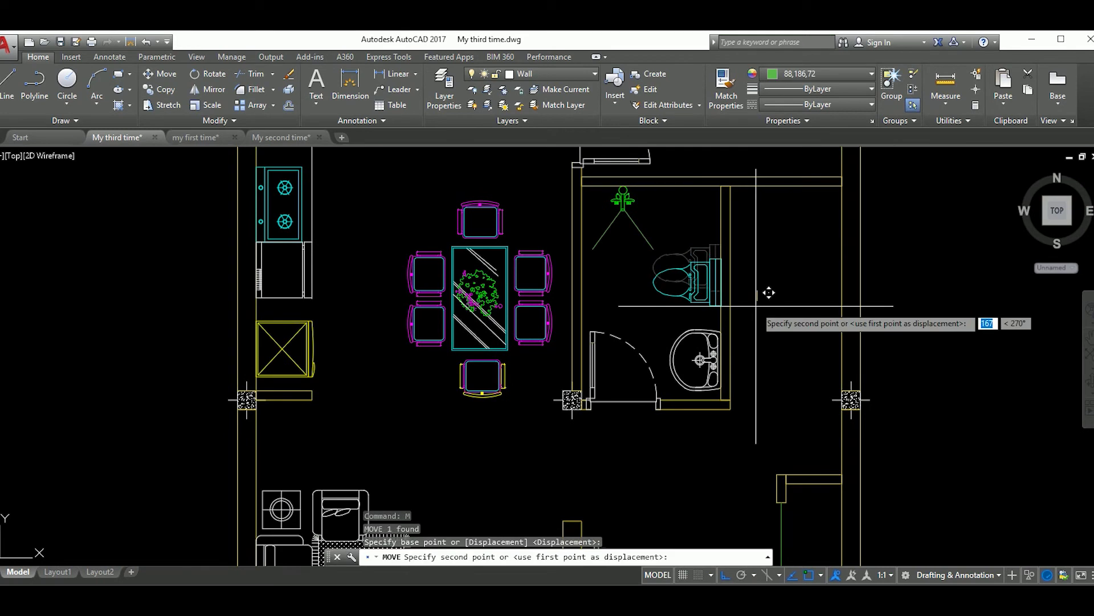
{"action": "key", "text": "Return"}
Move the shower 200 lower and recentre the whole floor plan
{"action": "scroll", "coordinate": [755, 302], "scroll_direction": "down", "scroll_amount": 2}
{"action": "scroll", "coordinate": [684, 245], "scroll_direction": "up", "scroll_amount": 3}
{"action": "left_click_drag", "start_coordinate": [880, 171], "coordinate": [656, 399]}
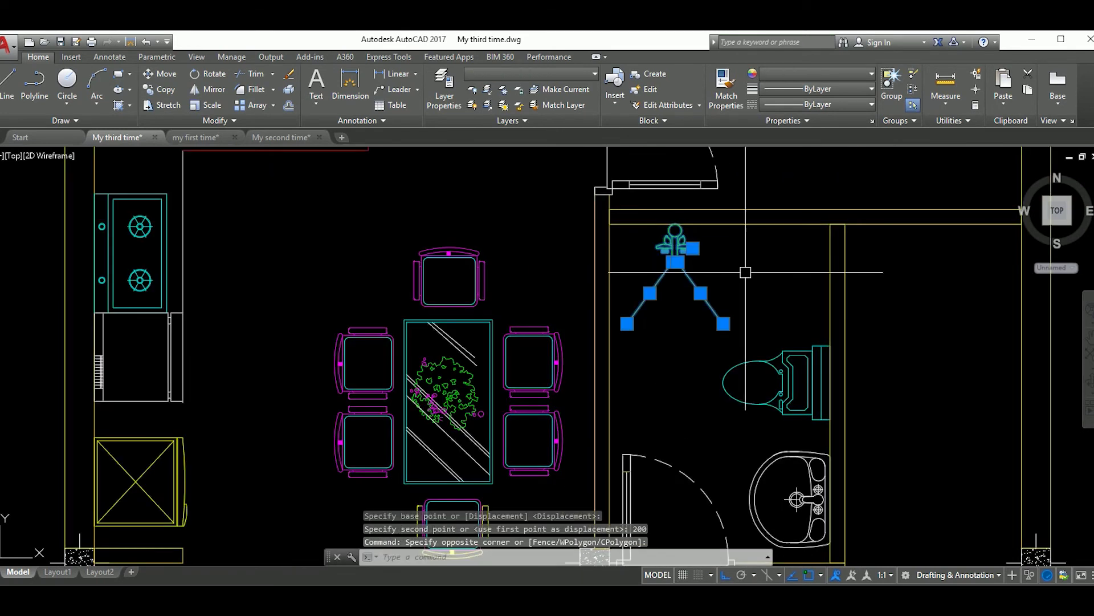
{"action": "type", "text": "m"}
{"action": "key", "text": "Return"}
{"action": "left_click", "coordinate": [728, 263]}
{"action": "left_click", "coordinate": [708, 237]}
{"action": "scroll", "coordinate": [709, 237], "scroll_direction": "down", "scroll_amount": 5}
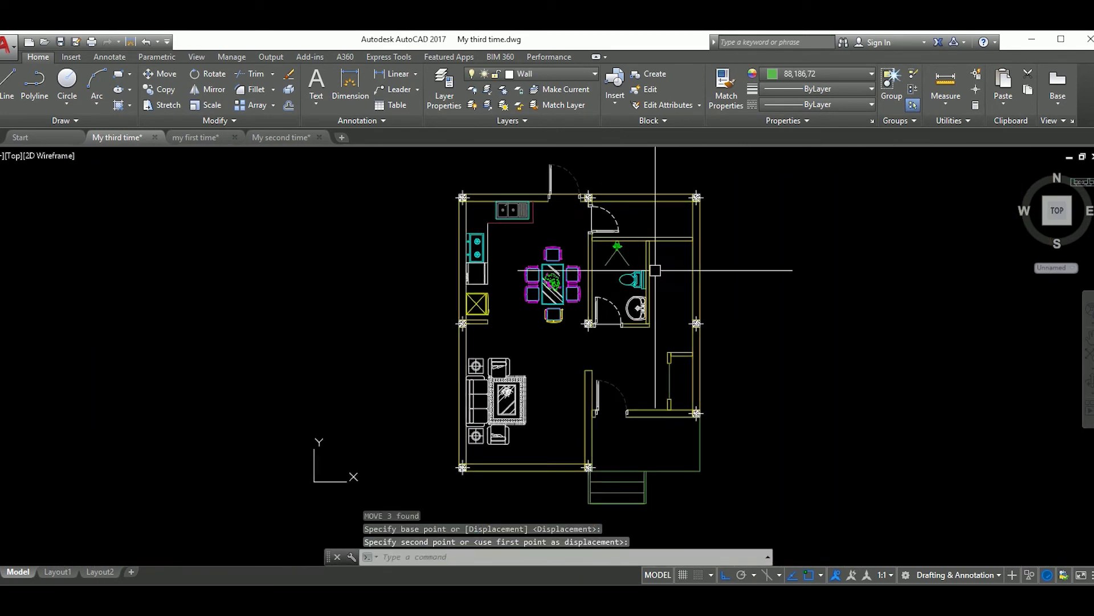
{"action": "scroll", "coordinate": [708, 296], "scroll_direction": "up", "scroll_amount": 3}
{"action": "scroll", "coordinate": [627, 342], "scroll_direction": "up", "scroll_amount": 2}
{"action": "middle_click_drag", "start_coordinate": [358, 535], "coordinate": [543, 558]}
{"action": "middle_click_drag", "start_coordinate": [734, 299], "coordinate": [722, 302]}
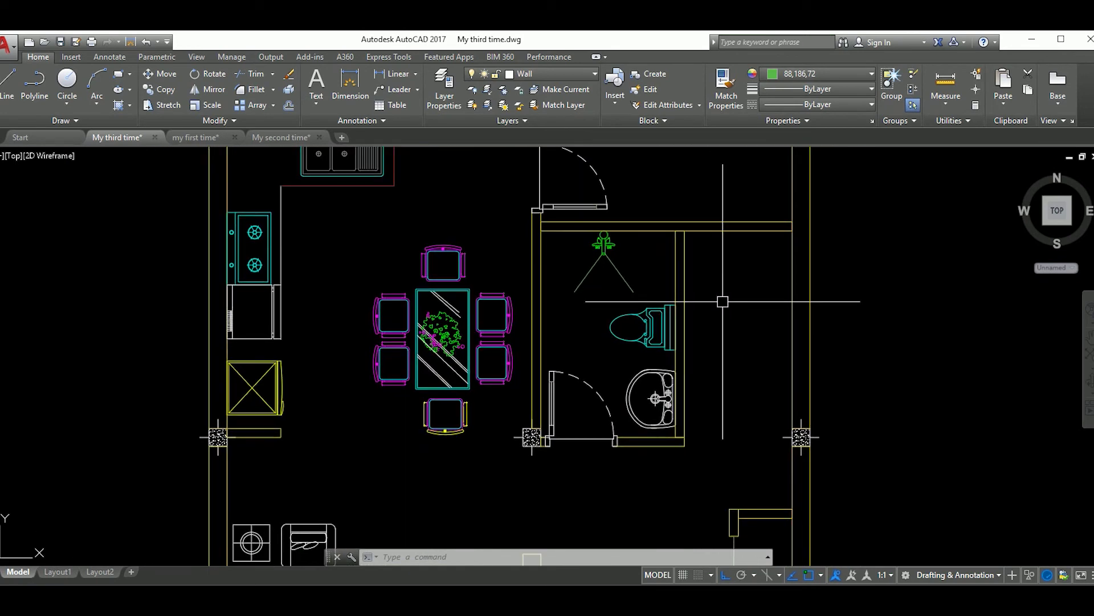
{"action": "scroll", "coordinate": [723, 301], "scroll_direction": "down", "scroll_amount": 4}
{"action": "middle_click_drag", "start_coordinate": [643, 292], "coordinate": [634, 292]}
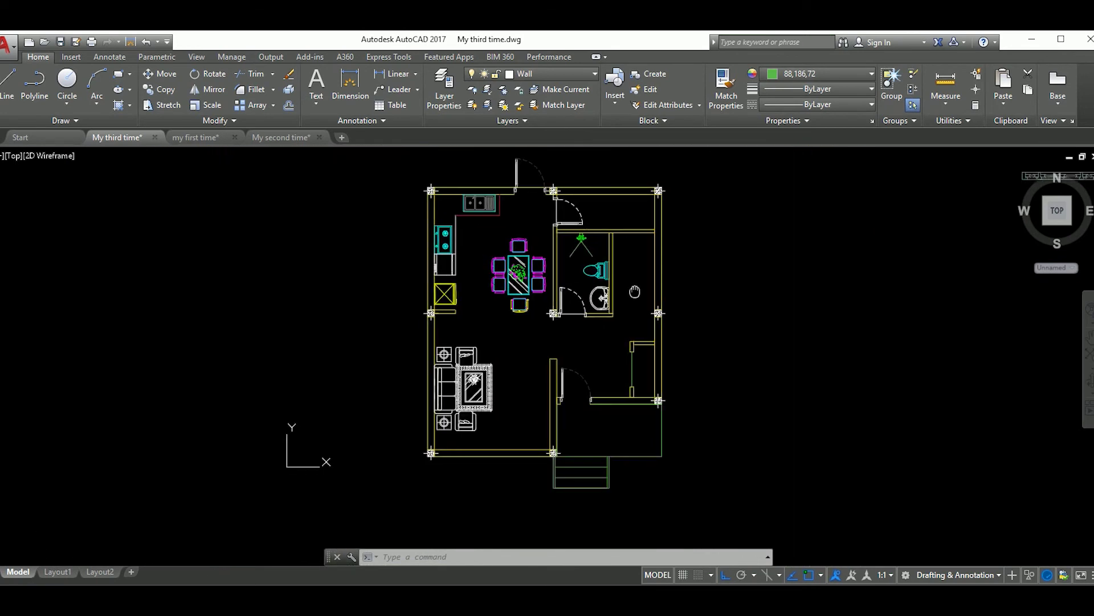
Make Symbol the current layer
{"action": "scroll", "coordinate": [634, 291], "scroll_direction": "up", "scroll_amount": 3}
{"action": "scroll", "coordinate": [655, 325], "scroll_direction": "down", "scroll_amount": 2}
{"action": "scroll", "coordinate": [594, 214], "scroll_direction": "down", "scroll_amount": 1}
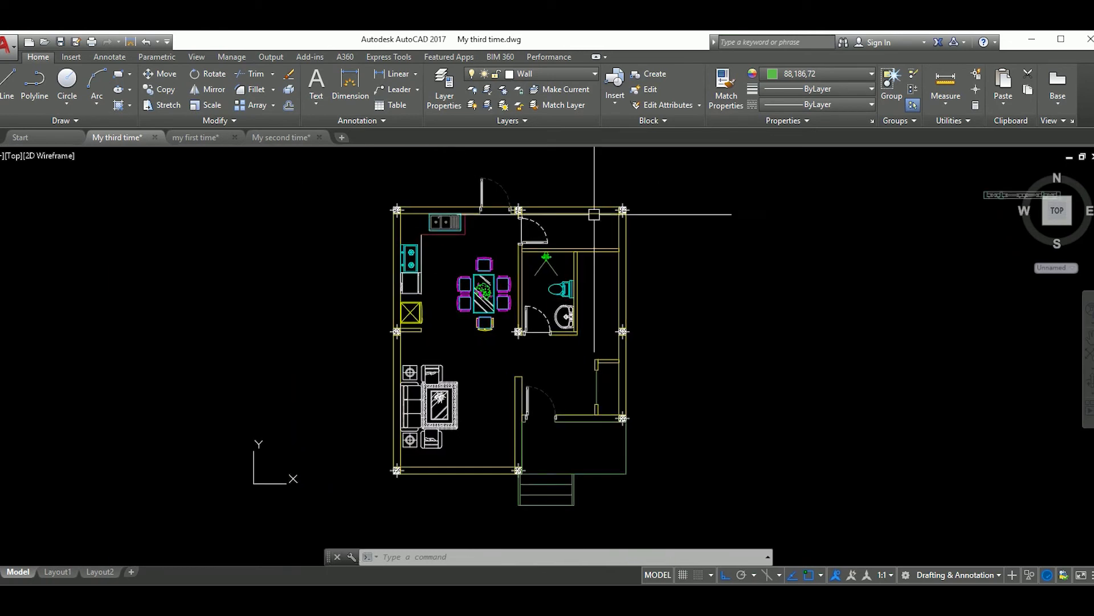
{"action": "left_click", "coordinate": [546, 76]}
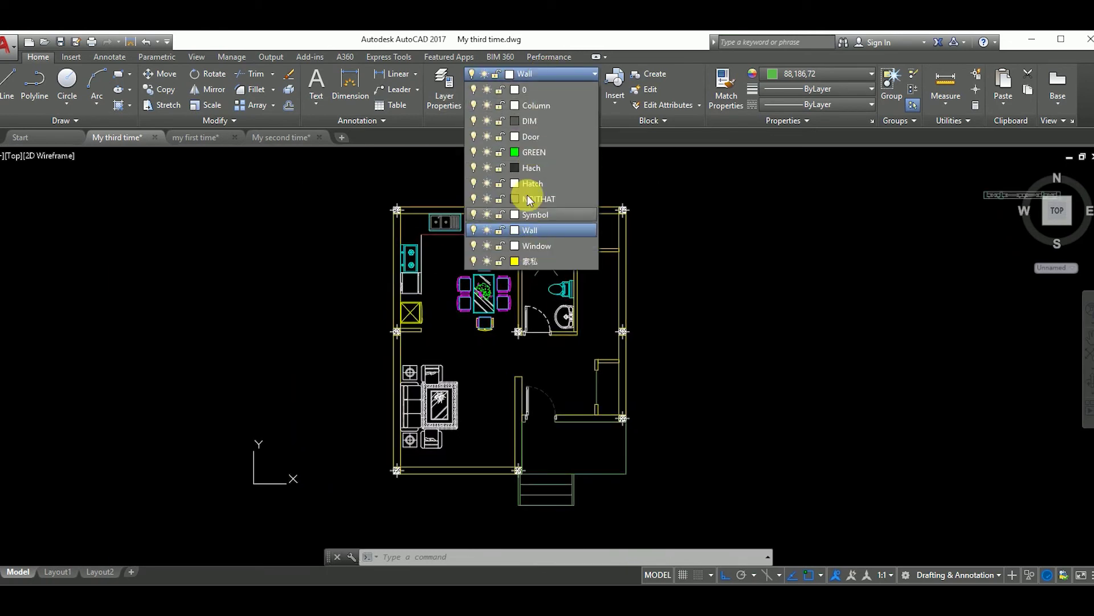
{"action": "left_click", "coordinate": [528, 213]}
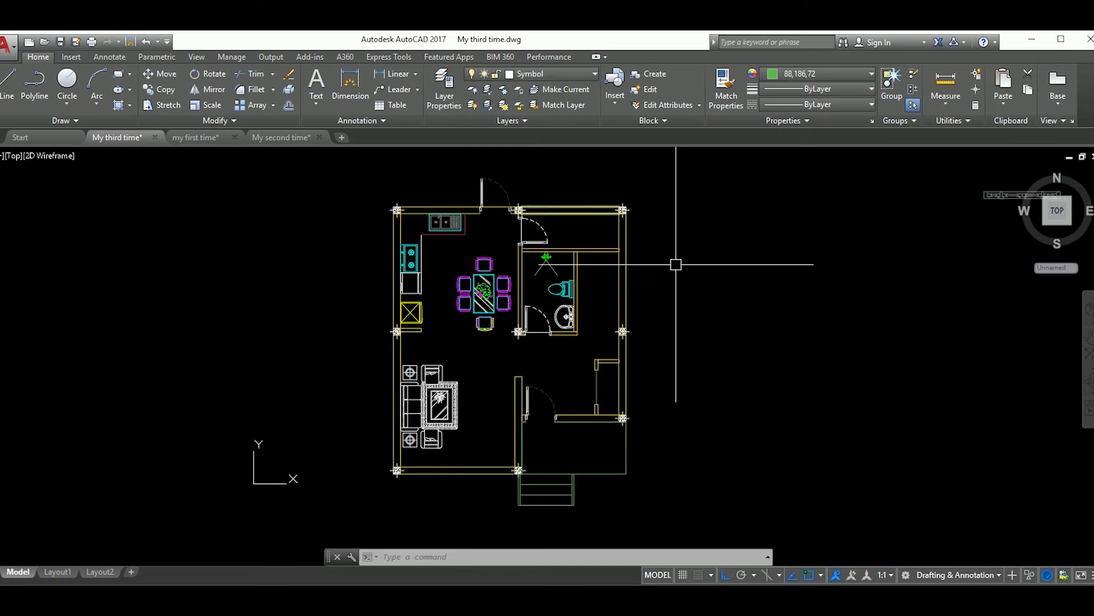
{"action": "scroll", "coordinate": [692, 285], "scroll_direction": "up", "scroll_amount": 2}
Draw a horizontal line from the sink corner across the stair strip
{"action": "type", "text": "l"}
{"action": "key", "text": "Return"}
{"action": "scroll", "coordinate": [625, 339], "scroll_direction": "up", "scroll_amount": 4}
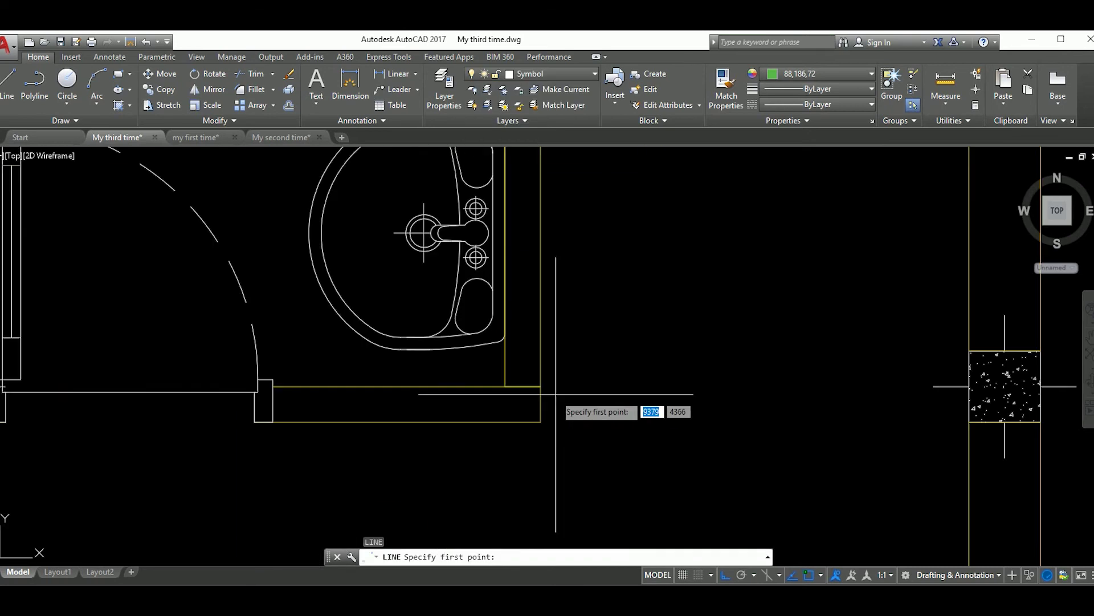
{"action": "left_click", "coordinate": [540, 386]}
{"action": "left_click", "coordinate": [966, 385]}
{"action": "key", "text": "Escape"}
{"action": "left_click", "coordinate": [846, 410]}
{"action": "left_click", "coordinate": [822, 367]}
{"action": "scroll", "coordinate": [800, 372], "scroll_direction": "down", "scroll_amount": 4}
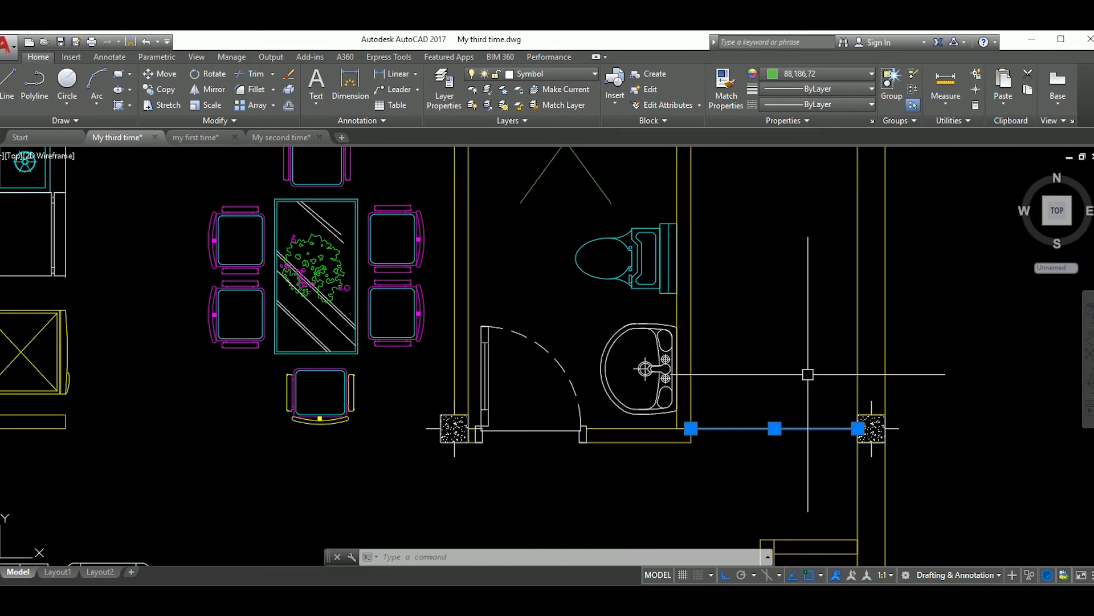
Offset a tread line 250 above the wall line
{"action": "type", "text": "o"}
{"action": "key", "text": "Return"}
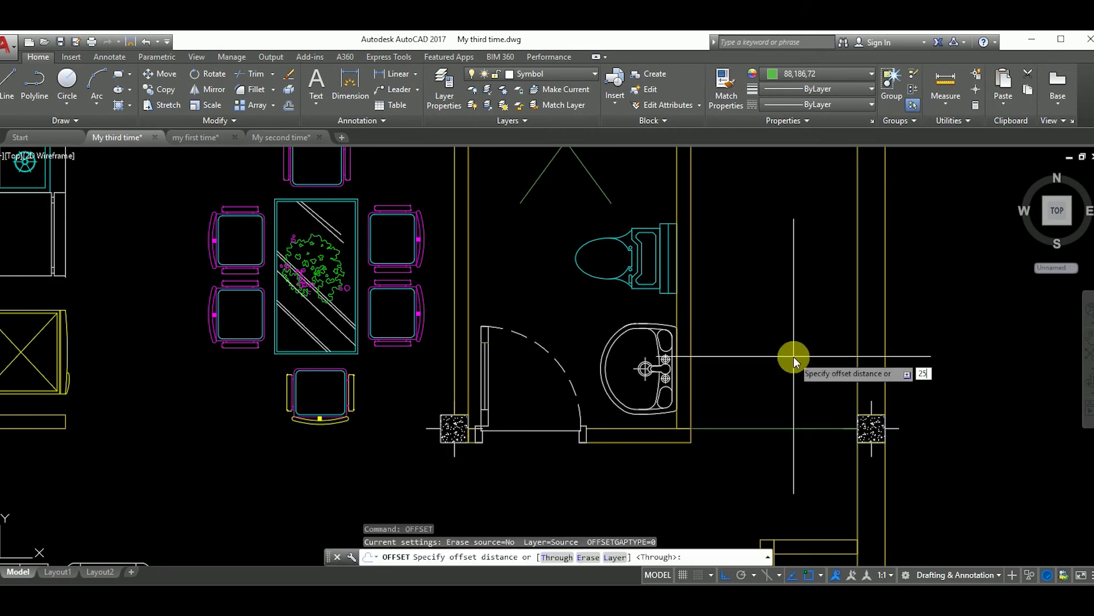
{"action": "type", "text": "0"}
{"action": "key", "text": "Return"}
{"action": "left_click", "coordinate": [794, 428]}
{"action": "left_click", "coordinate": [794, 399]}
{"action": "key", "text": "Escape"}
Copy the four horizontal tread lines upward to fill the stair
{"action": "left_click", "coordinate": [678, 185]}
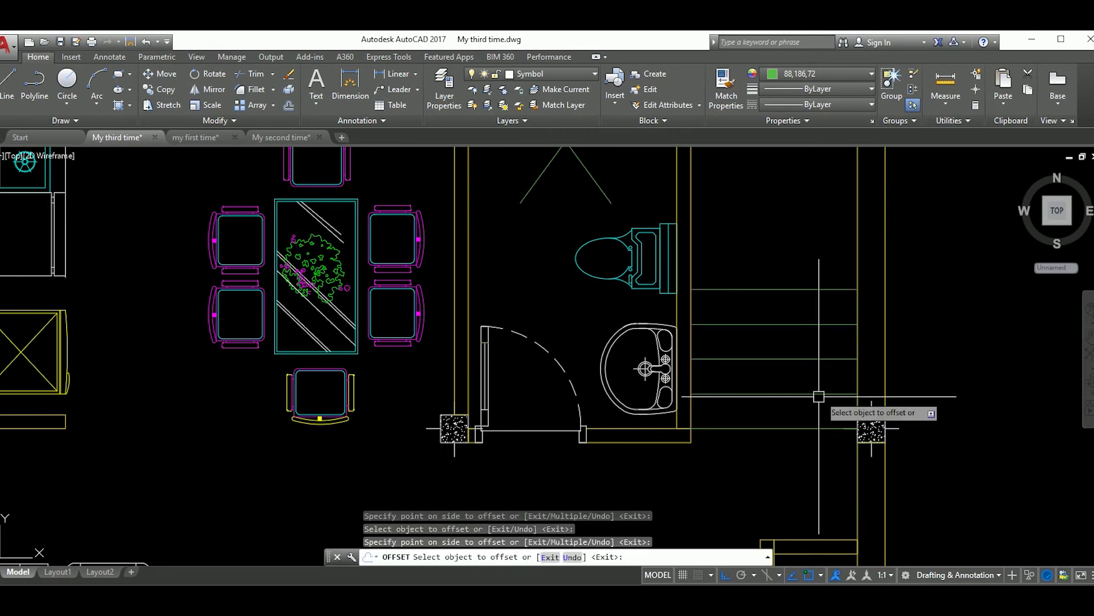
{"action": "left_click", "coordinate": [926, 404]}
{"action": "key", "text": "Return"}
{"action": "left_click", "coordinate": [860, 433]}
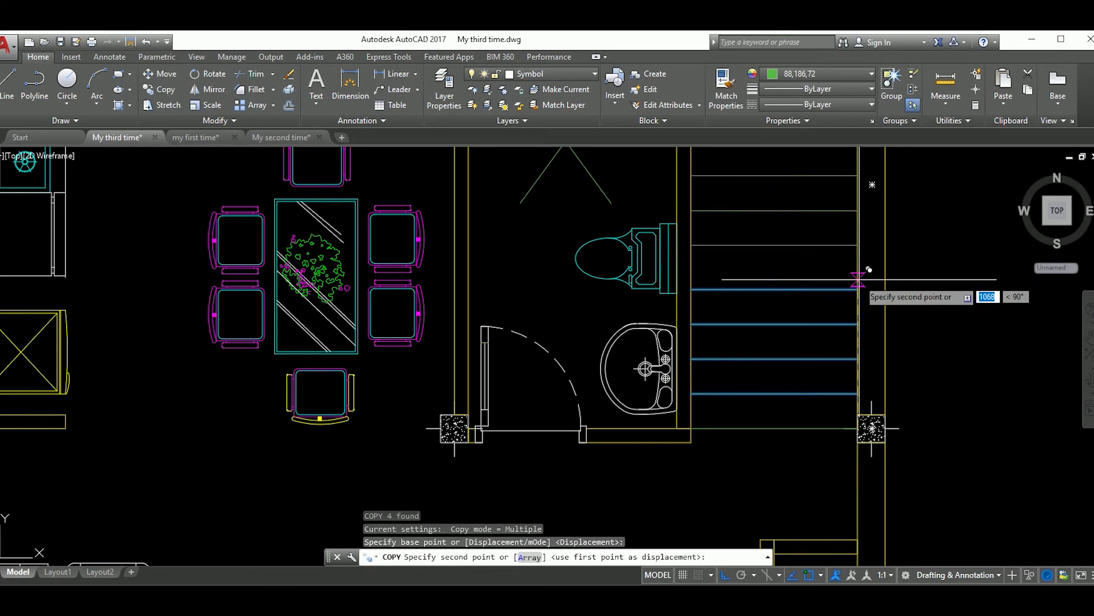
{"action": "scroll", "coordinate": [817, 242], "scroll_direction": "down", "scroll_amount": 2}
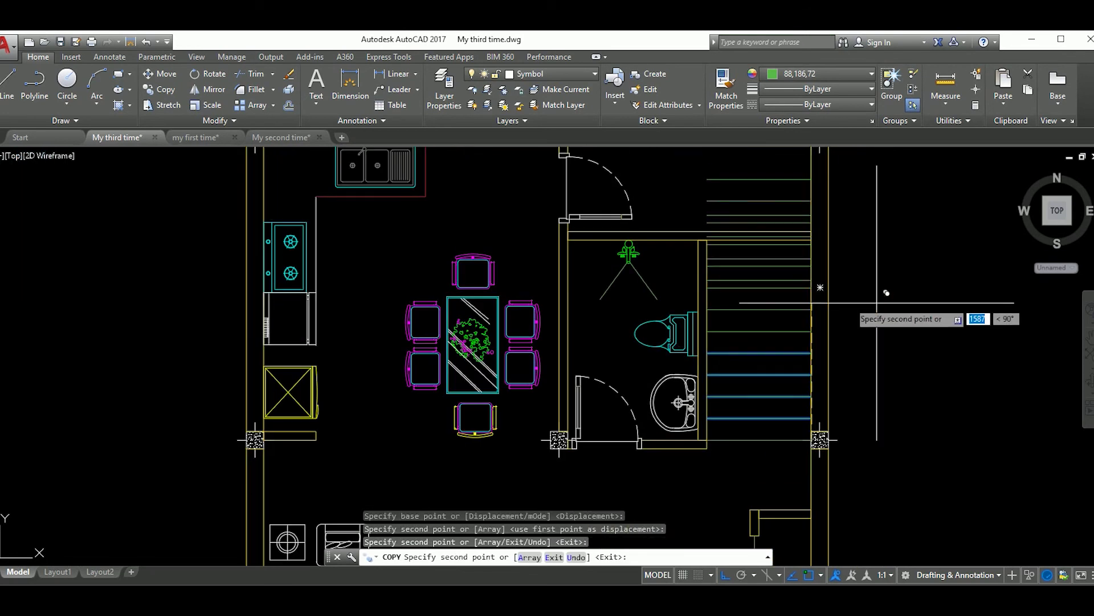
{"action": "key", "text": "Escape"}
{"action": "scroll", "coordinate": [789, 272], "scroll_direction": "up", "scroll_amount": 4}
Grip-stretch the wall line's end to its new point
{"action": "left_click", "coordinate": [887, 261]}
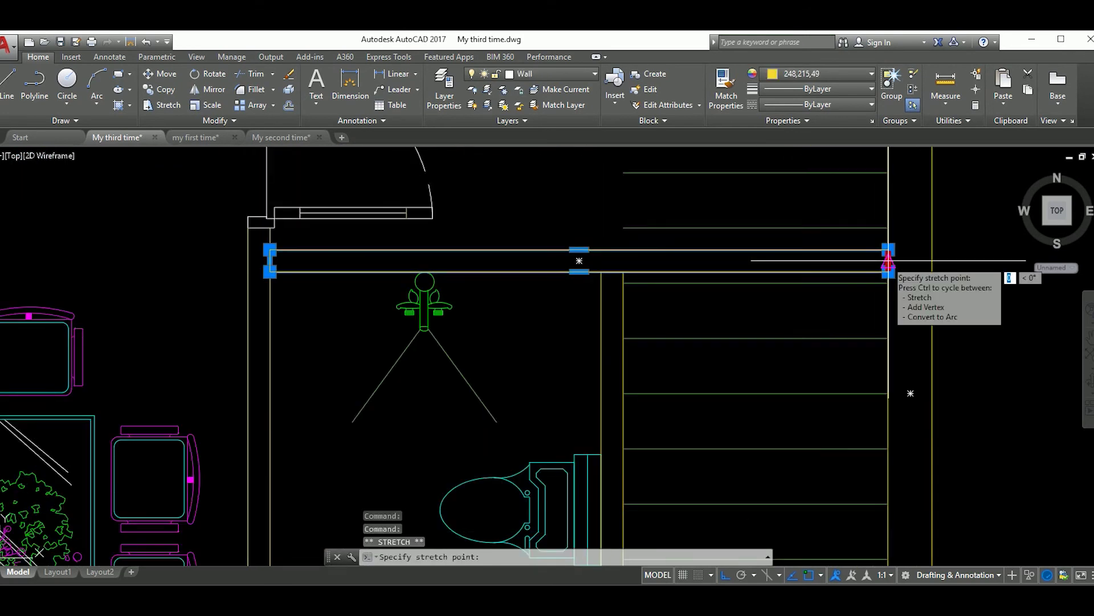
{"action": "right_click", "coordinate": [623, 261]}
{"action": "left_click", "coordinate": [650, 279]}
{"action": "key", "text": "Escape"}
{"action": "scroll", "coordinate": [684, 268], "scroll_direction": "down", "scroll_amount": 3}
{"action": "scroll", "coordinate": [670, 274], "scroll_direction": "up", "scroll_amount": 3}
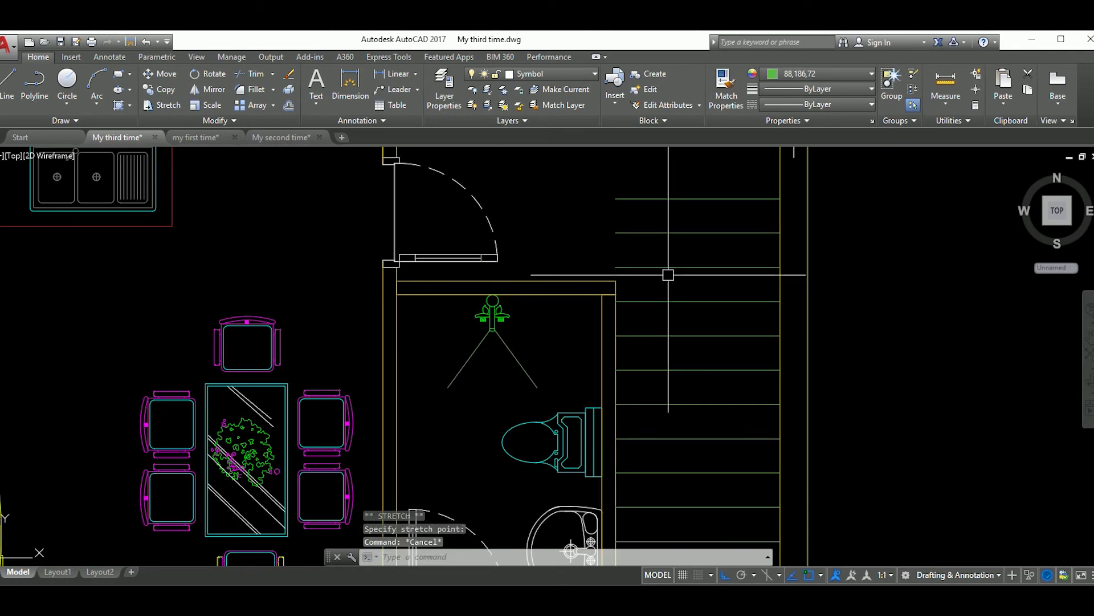
{"action": "scroll", "coordinate": [678, 290], "scroll_direction": "down", "scroll_amount": 5}
{"action": "scroll", "coordinate": [696, 359], "scroll_direction": "up", "scroll_amount": 4}
{"action": "scroll", "coordinate": [696, 359], "scroll_direction": "down", "scroll_amount": 1}
{"action": "scroll", "coordinate": [690, 432], "scroll_direction": "up", "scroll_amount": 3}
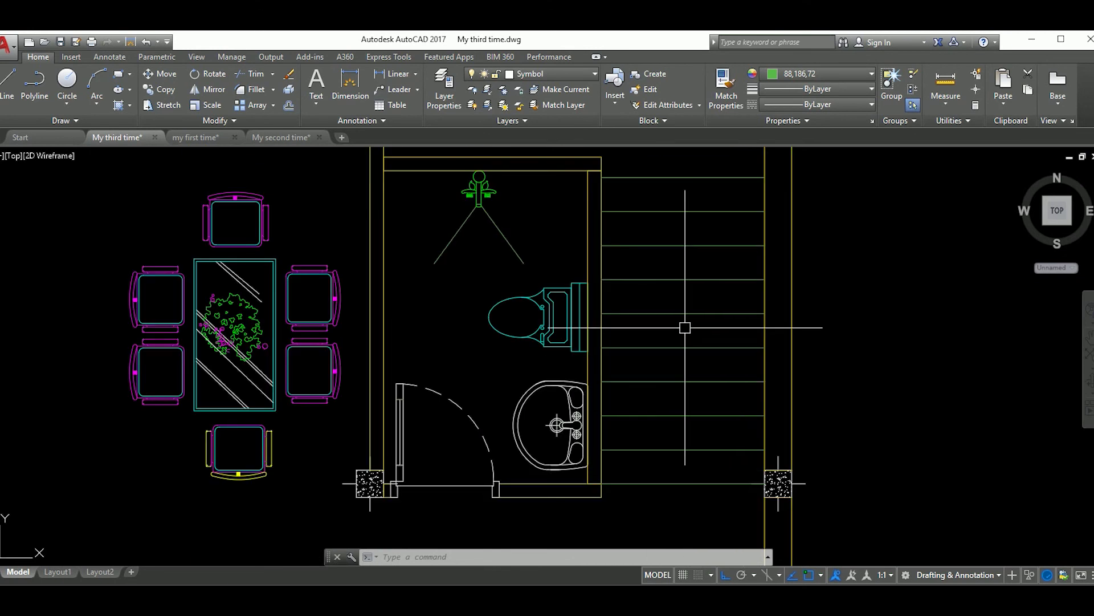
Erase the two extra tread lines above the bathroom
{"action": "middle_click_drag", "start_coordinate": [720, 196], "coordinate": [702, 311]}
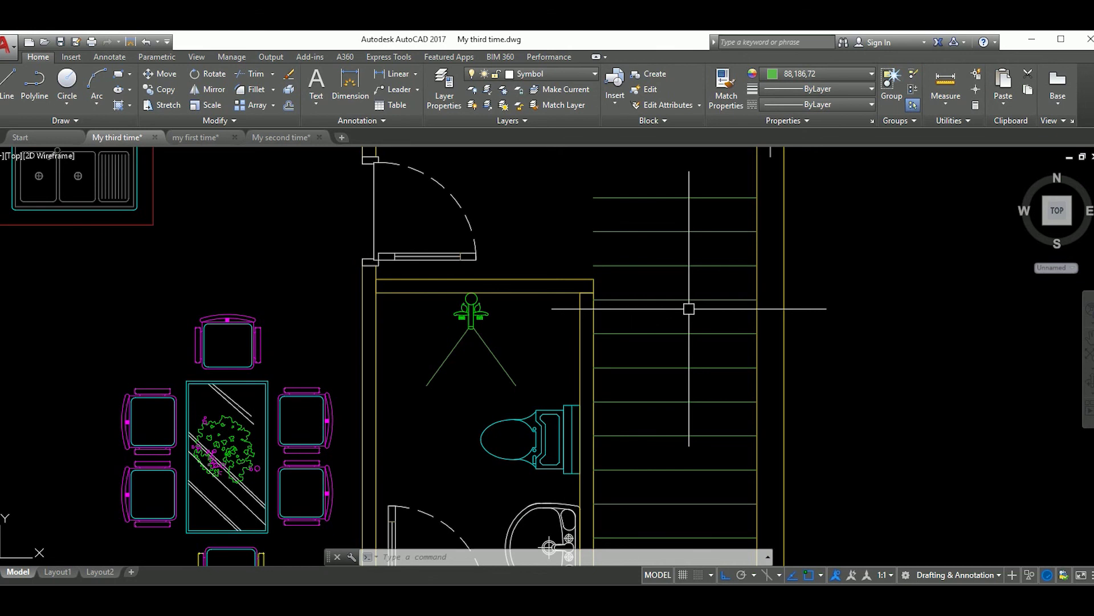
{"action": "left_click", "coordinate": [652, 191]}
{"action": "scroll", "coordinate": [652, 190], "scroll_direction": "down", "scroll_amount": 5}
{"action": "scroll", "coordinate": [741, 319], "scroll_direction": "up", "scroll_amount": 1}
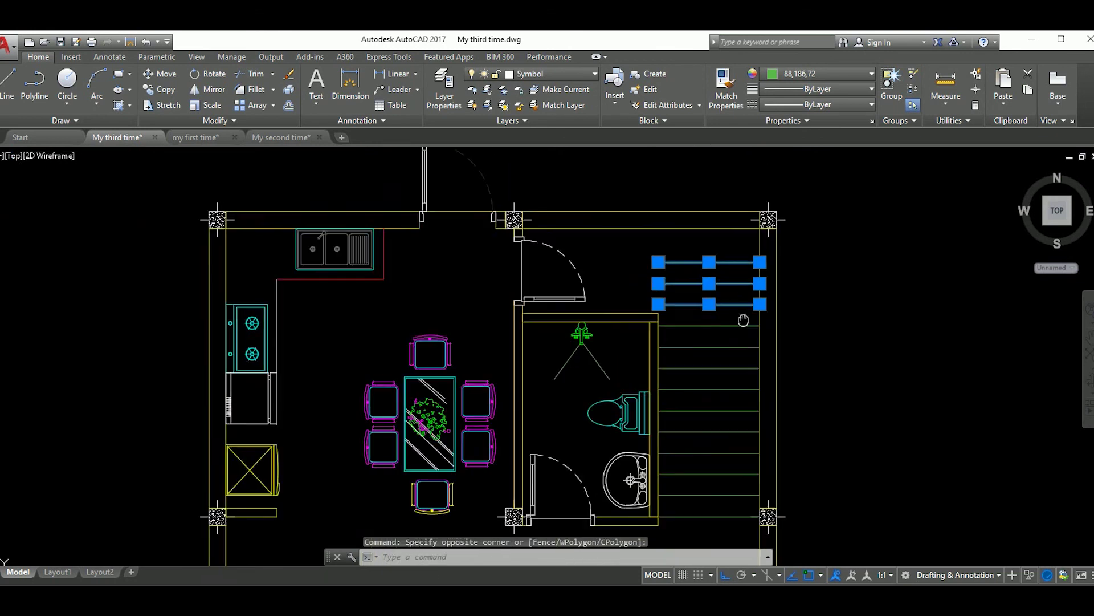
{"action": "scroll", "coordinate": [750, 342], "scroll_direction": "up", "scroll_amount": 4}
{"action": "scroll", "coordinate": [754, 328], "scroll_direction": "down", "scroll_amount": 2}
{"action": "scroll", "coordinate": [741, 342], "scroll_direction": "up", "scroll_amount": 2}
{"action": "middle_click_drag", "start_coordinate": [730, 341], "coordinate": [733, 350]}
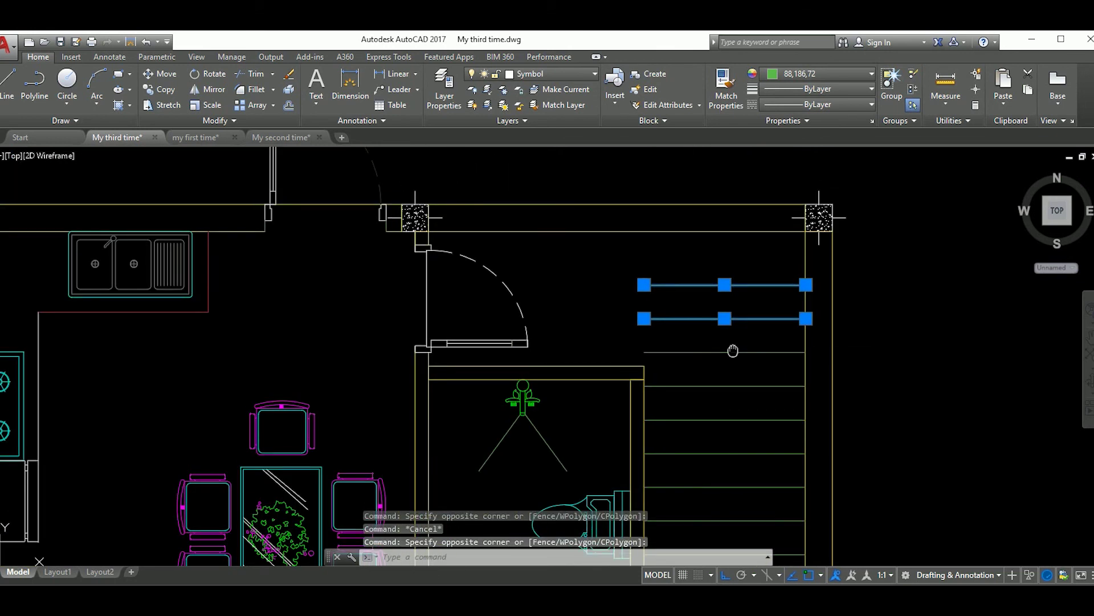
{"action": "key", "text": "Return"}
{"action": "scroll", "coordinate": [792, 370], "scroll_direction": "down", "scroll_amount": 2}
{"action": "scroll", "coordinate": [689, 351], "scroll_direction": "up", "scroll_amount": 2}
Adjust the remaining stair lines with a move and grip stretch
{"action": "type", "text": "m"}
{"action": "key", "text": "Return"}
{"action": "scroll", "coordinate": [723, 346], "scroll_direction": "up", "scroll_amount": 2}
{"action": "left_click", "coordinate": [733, 318]}
{"action": "left_click", "coordinate": [727, 376]}
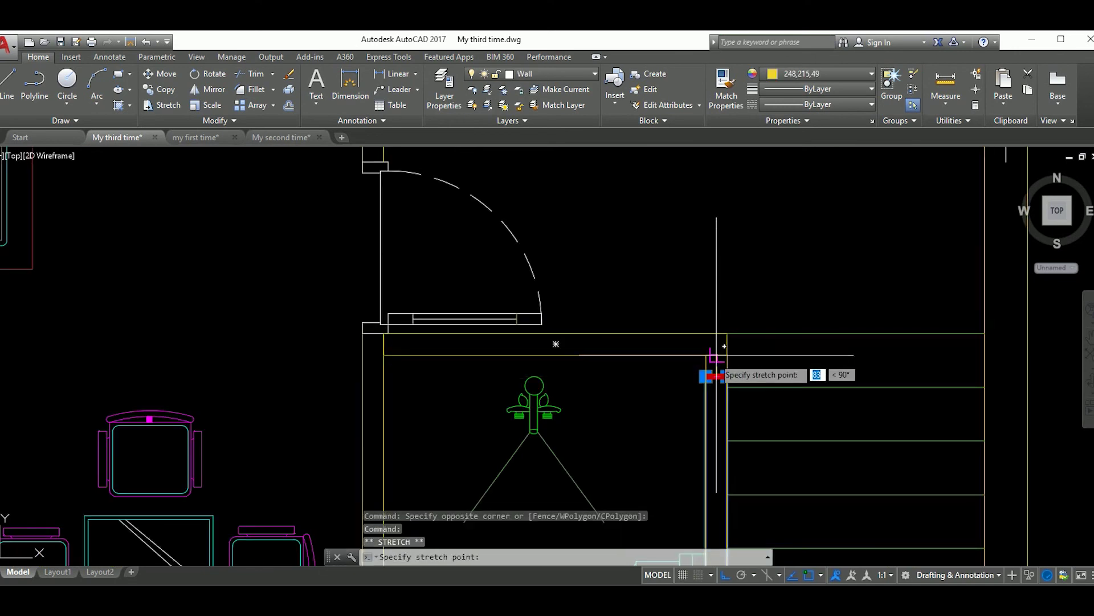
{"action": "key", "text": "Escape"}
{"action": "scroll", "coordinate": [727, 376], "scroll_direction": "down", "scroll_amount": 3}
{"action": "scroll", "coordinate": [728, 377], "scroll_direction": "down", "scroll_amount": 2}
{"action": "scroll", "coordinate": [721, 256], "scroll_direction": "up", "scroll_amount": 2}
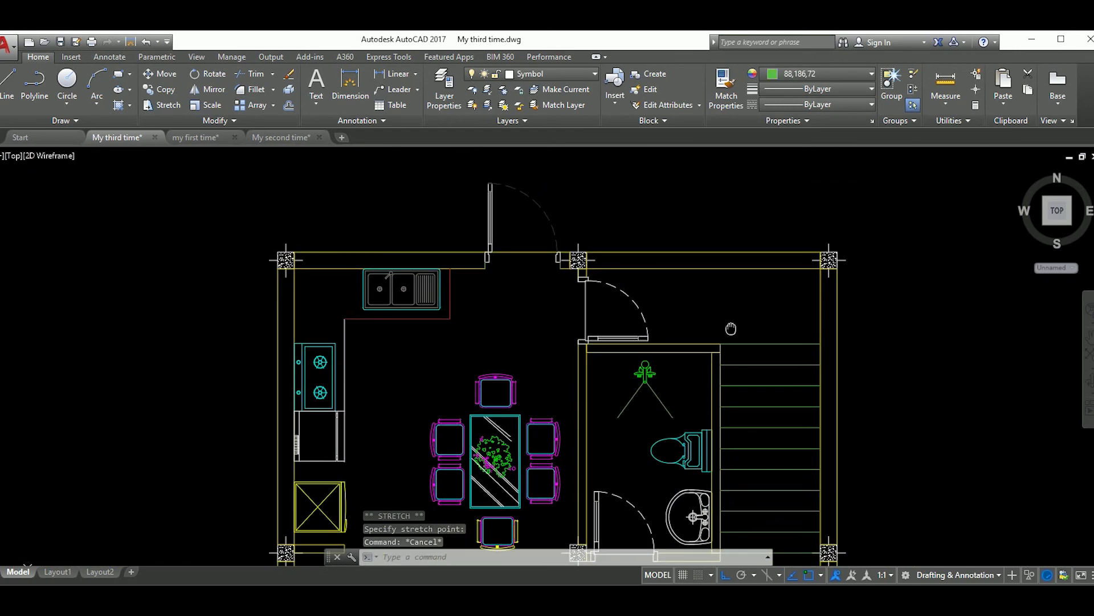
{"action": "type", "text": "l"}
{"action": "key", "text": "Return"}
{"action": "left_click", "coordinate": [717, 344]}
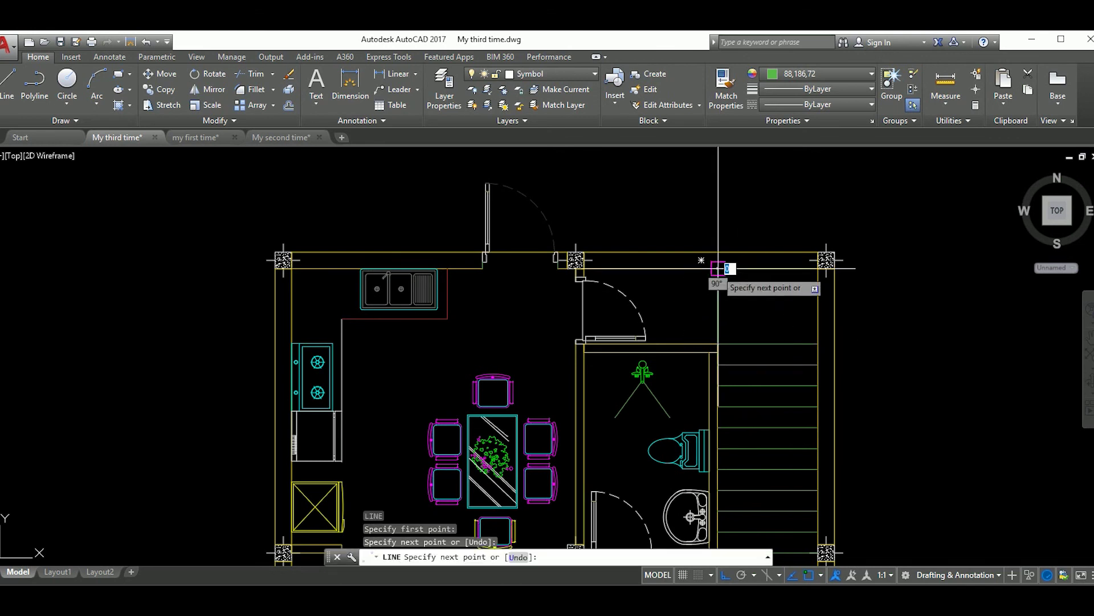
Draw a diagonal line across the stair treads
{"action": "key", "text": "Escape"}
{"action": "scroll", "coordinate": [718, 268], "scroll_direction": "down", "scroll_amount": 3}
{"action": "scroll", "coordinate": [806, 330], "scroll_direction": "down", "scroll_amount": 2}
{"action": "scroll", "coordinate": [798, 337], "scroll_direction": "up", "scroll_amount": 2}
{"action": "scroll", "coordinate": [663, 347], "scroll_direction": "down", "scroll_amount": 4}
{"action": "scroll", "coordinate": [663, 347], "scroll_direction": "up", "scroll_amount": 6}
{"action": "scroll", "coordinate": [706, 371], "scroll_direction": "down", "scroll_amount": 7}
{"action": "scroll", "coordinate": [745, 342], "scroll_direction": "up", "scroll_amount": 5}
{"action": "scroll", "coordinate": [785, 326], "scroll_direction": "up", "scroll_amount": 4}
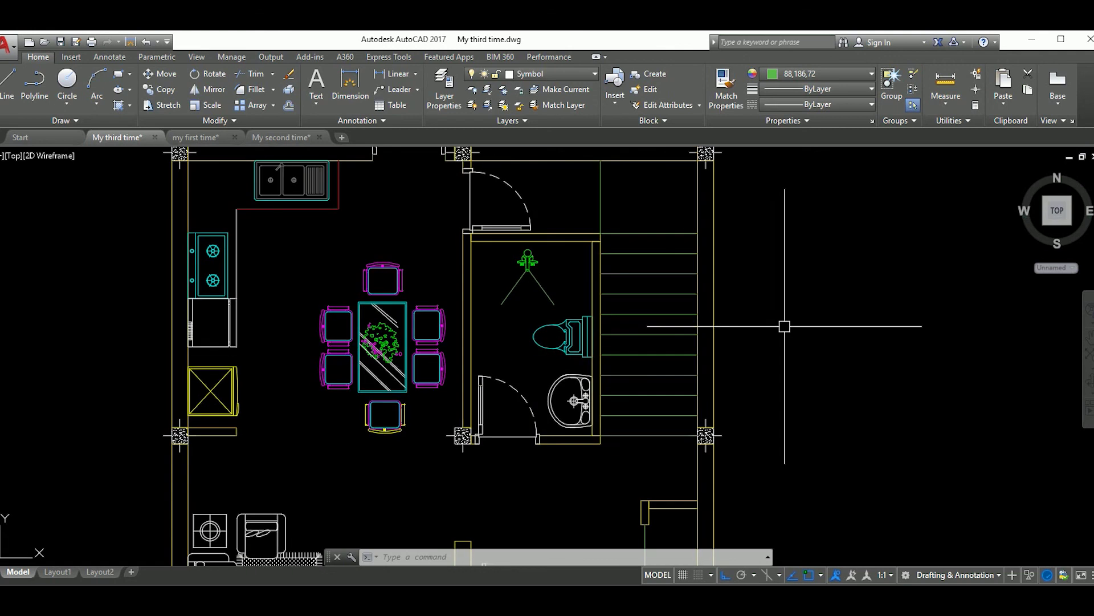
{"action": "type", "text": "l"}
{"action": "key", "text": "Return"}
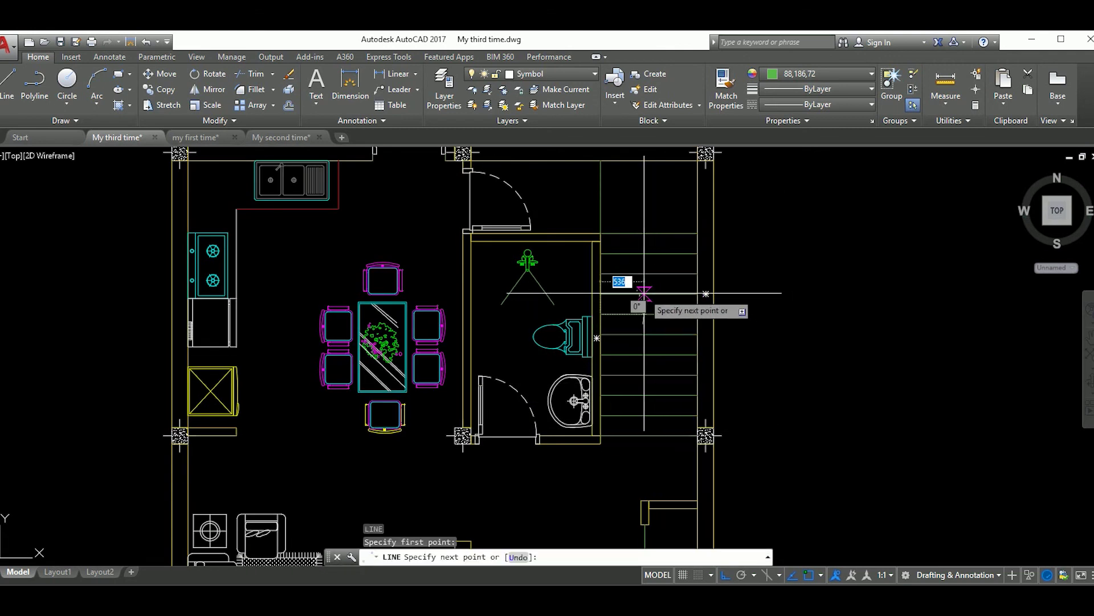
{"action": "left_click", "coordinate": [697, 274]}
{"action": "key", "text": "Escape"}
Draw a zigzag polyline on the diagonal to mark the break
{"action": "scroll", "coordinate": [675, 258], "scroll_direction": "up", "scroll_amount": 2}
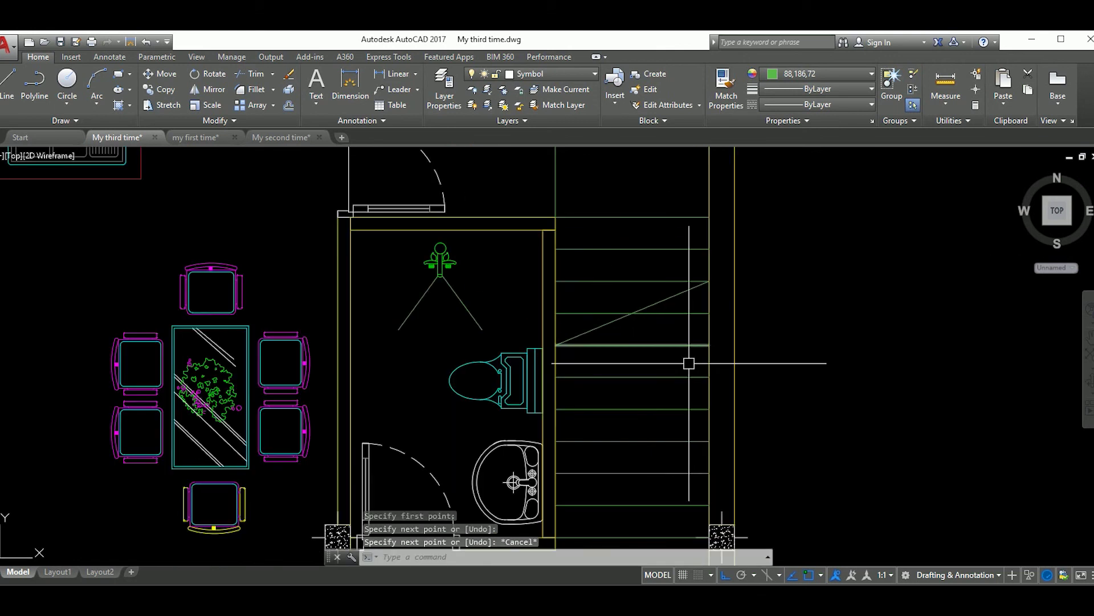
{"action": "type", "text": "pl"}
{"action": "key", "text": "Return"}
{"action": "left_click", "coordinate": [616, 312]}
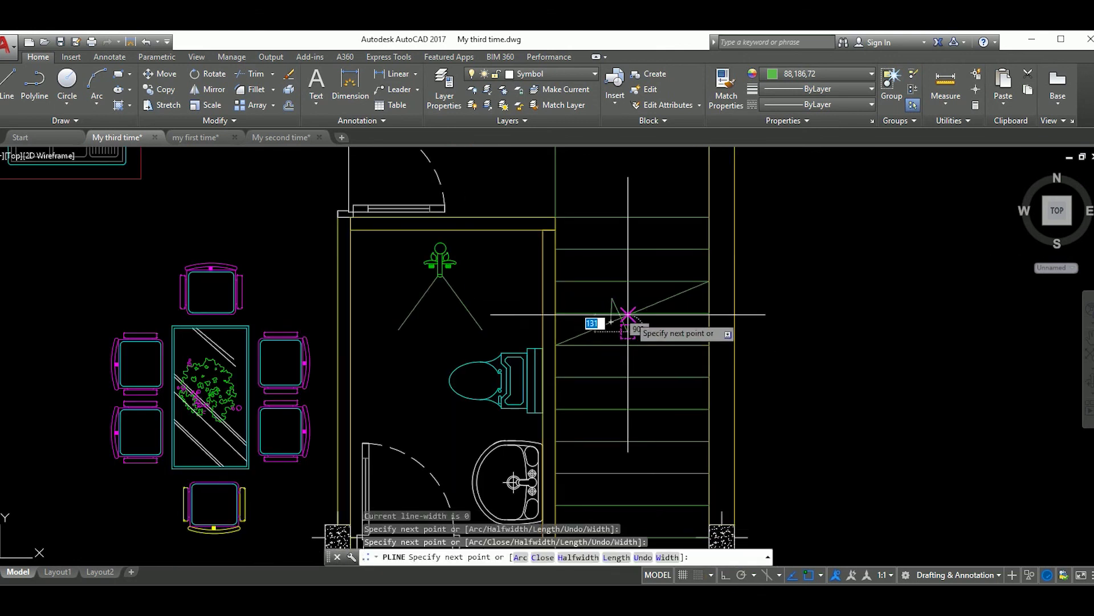
{"action": "key", "text": "Escape"}
{"action": "scroll", "coordinate": [633, 313], "scroll_direction": "up", "scroll_amount": 3}
Trim the extra segment of the zigzag break mark
{"action": "type", "text": "tr"}
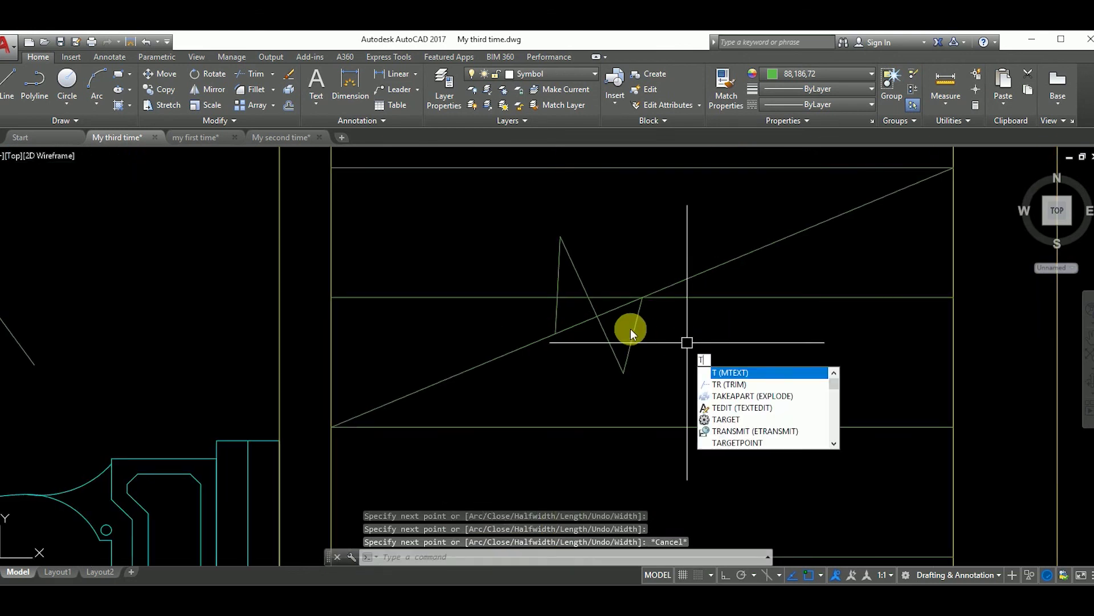
{"action": "key", "text": "Return"}
{"action": "key", "text": "Return"}
{"action": "left_click", "coordinate": [593, 329]}
{"action": "key", "text": "Escape"}
{"action": "scroll", "coordinate": [662, 411], "scroll_direction": "down", "scroll_amount": 3}
{"action": "scroll", "coordinate": [650, 412], "scroll_direction": "down", "scroll_amount": 5}
{"action": "scroll", "coordinate": [641, 365], "scroll_direction": "up", "scroll_amount": 4}
{"action": "scroll", "coordinate": [655, 370], "scroll_direction": "up", "scroll_amount": 3}
{"action": "scroll", "coordinate": [672, 381], "scroll_direction": "up", "scroll_amount": 3}
{"action": "scroll", "coordinate": [741, 385], "scroll_direction": "down", "scroll_amount": 4}
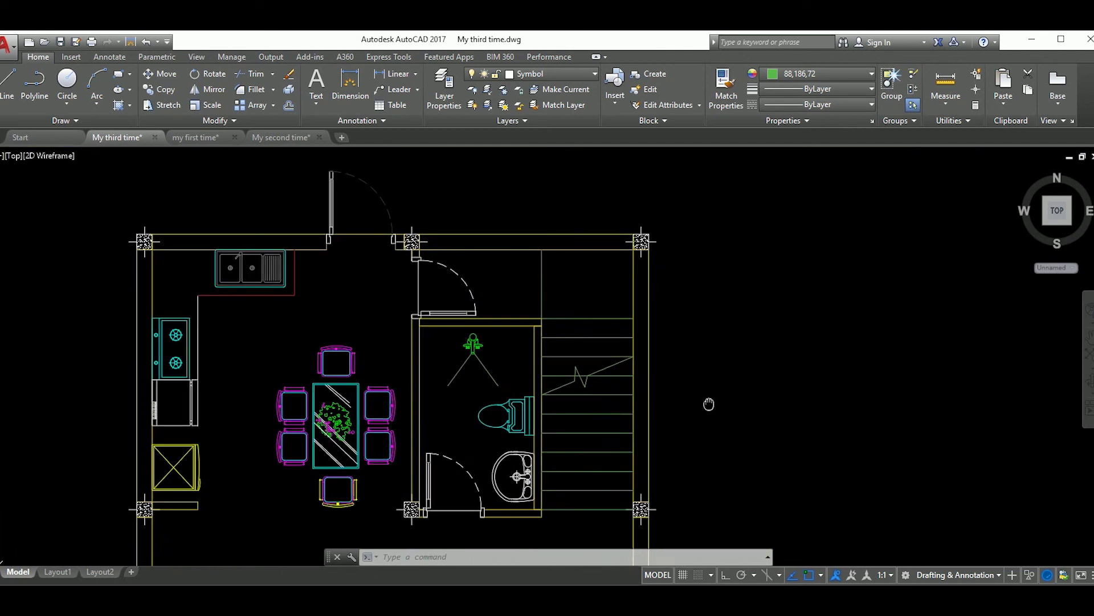